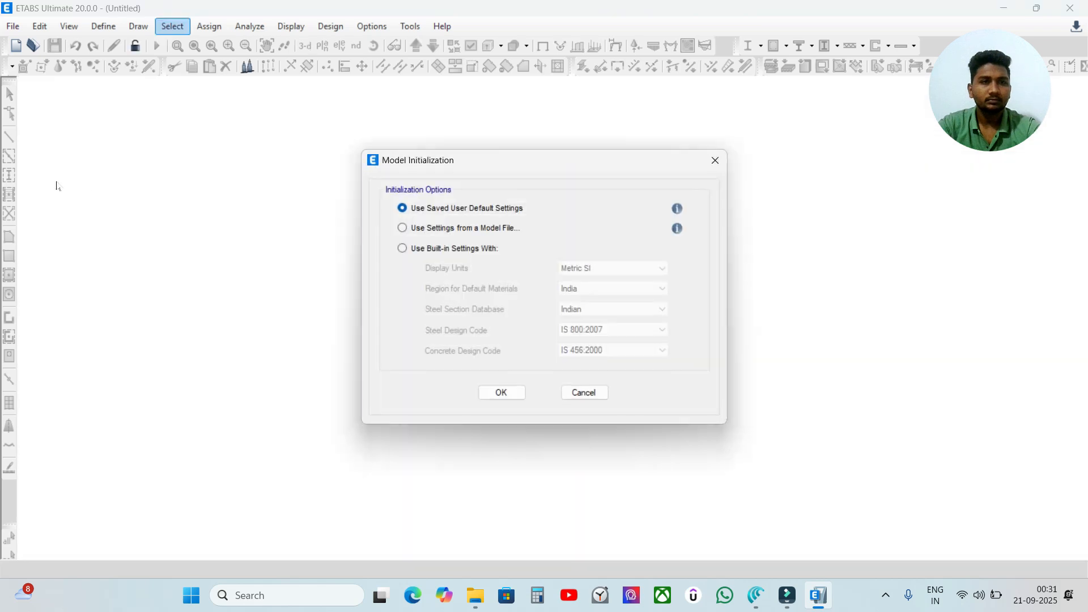
Step: Initialize the model with the built-in Metric SI and Indian code settings, and open the grid data for custom grid spacing
left_click(402, 248)
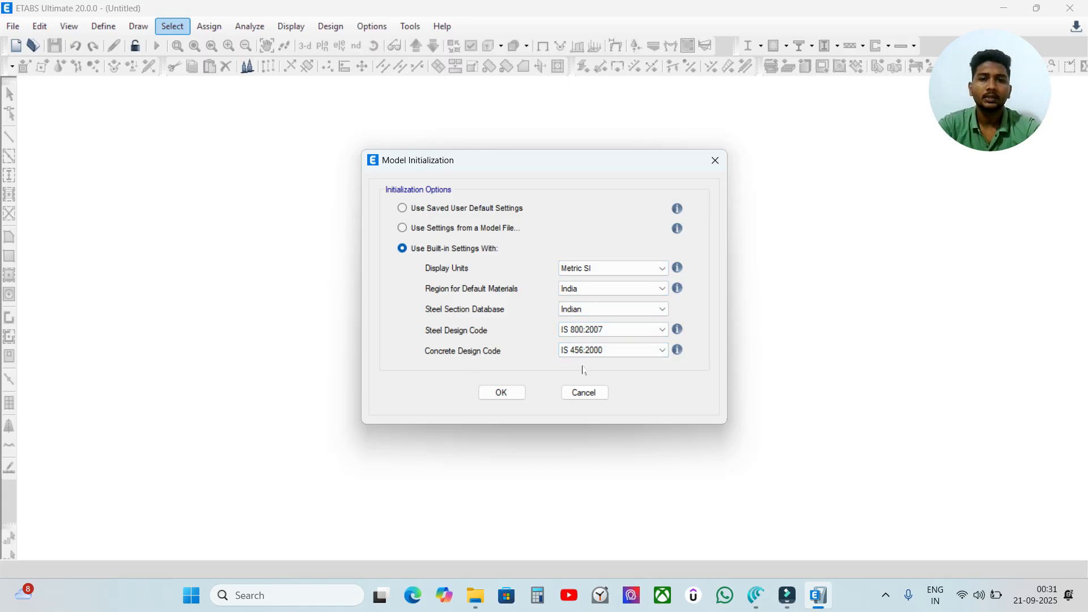
left_click(490, 393)
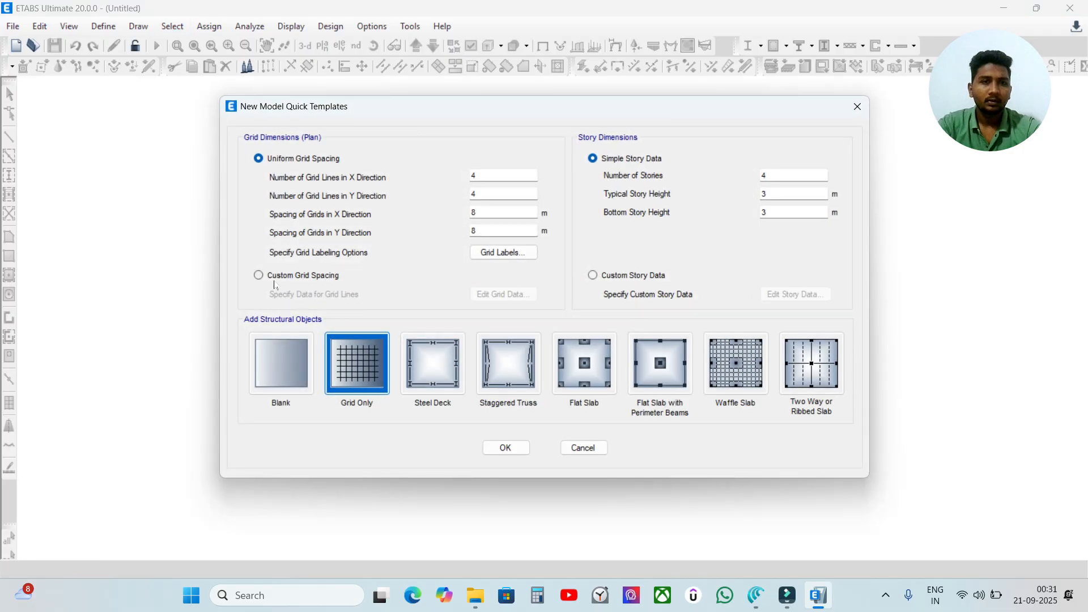
left_click(274, 279)
left_click(502, 294)
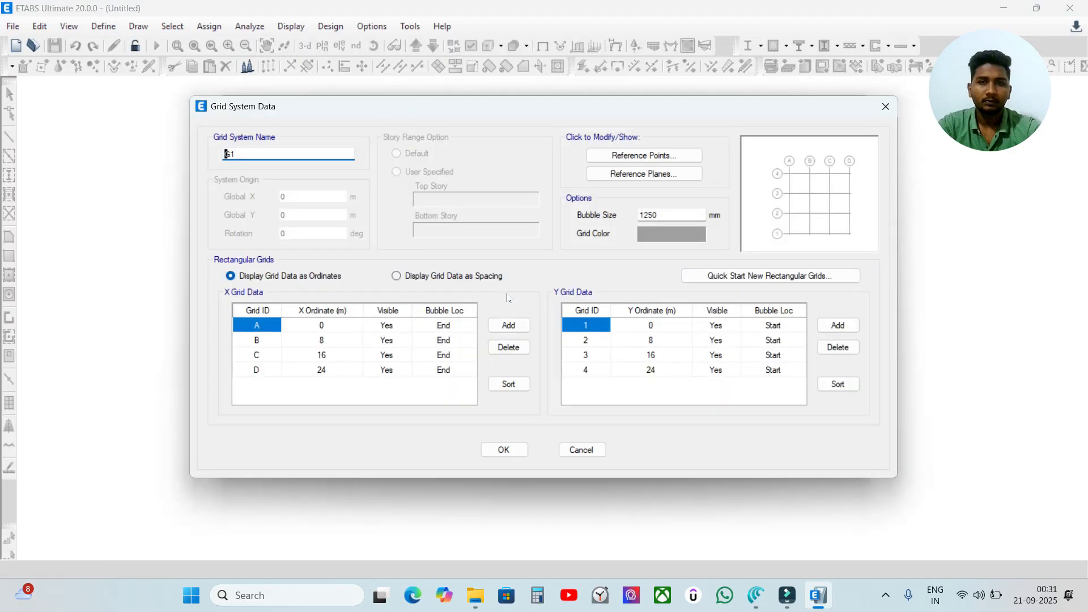
Step: Consult the beam sketch in Canva and, back in ETABS, set the X ordinates of grids B, C and D to 4, 7 and 10 m
left_click(756, 595)
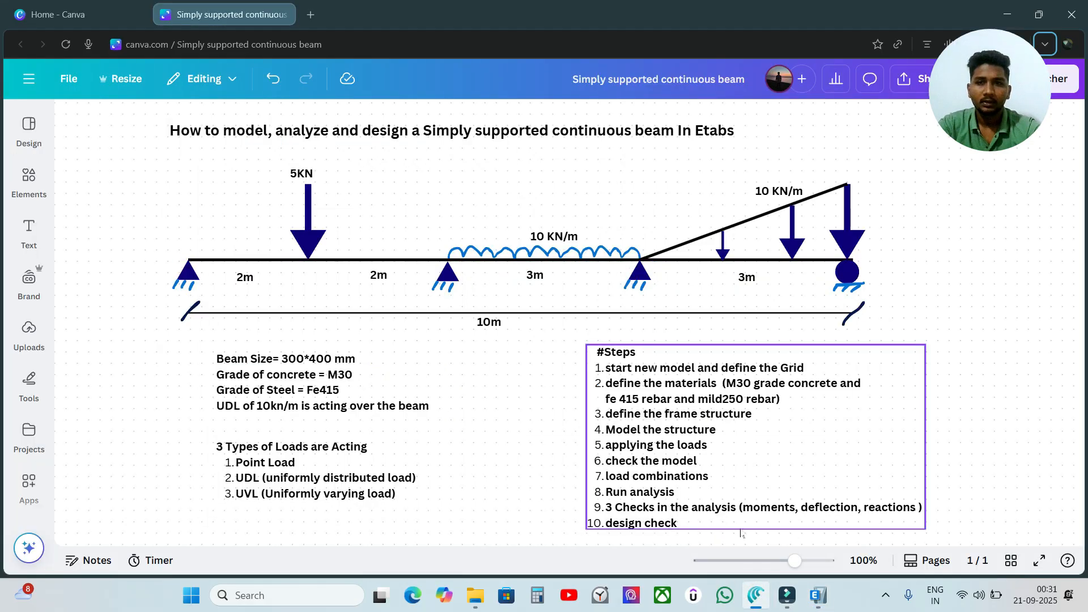
left_click(818, 595)
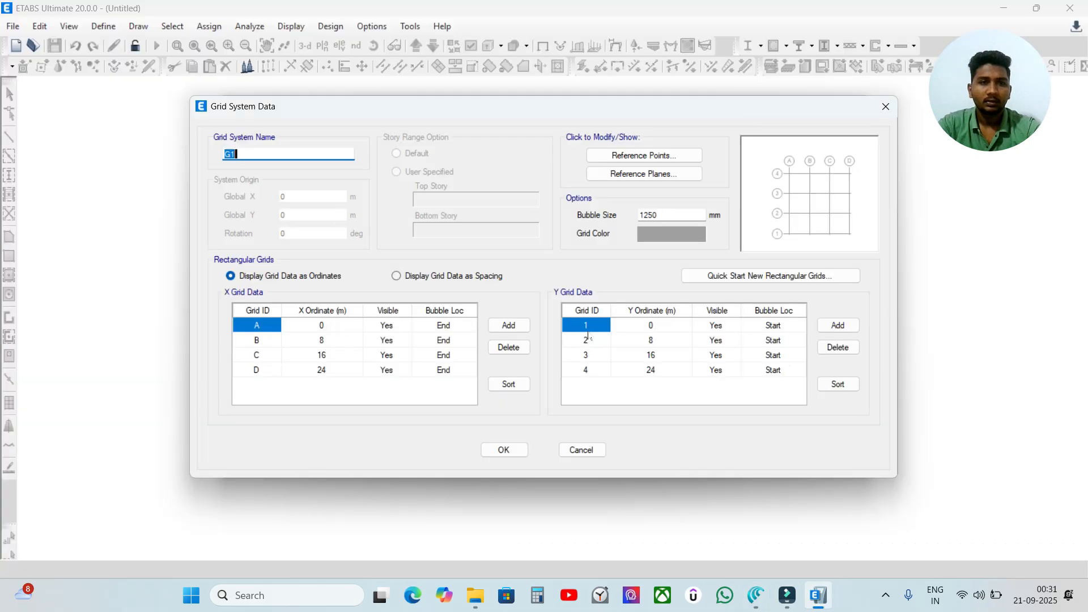
left_click(333, 340)
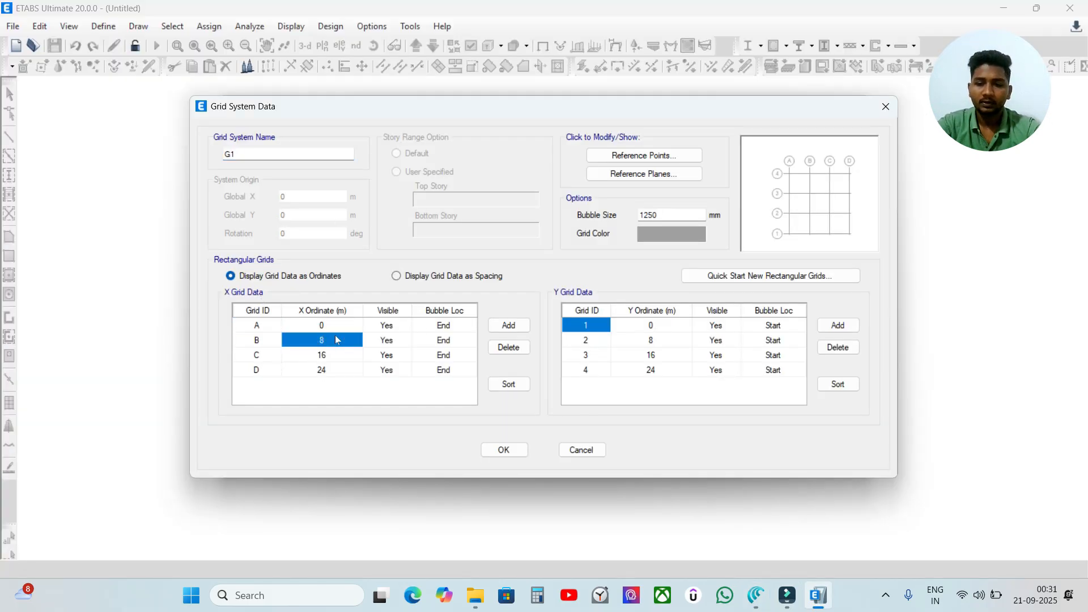
type("2")
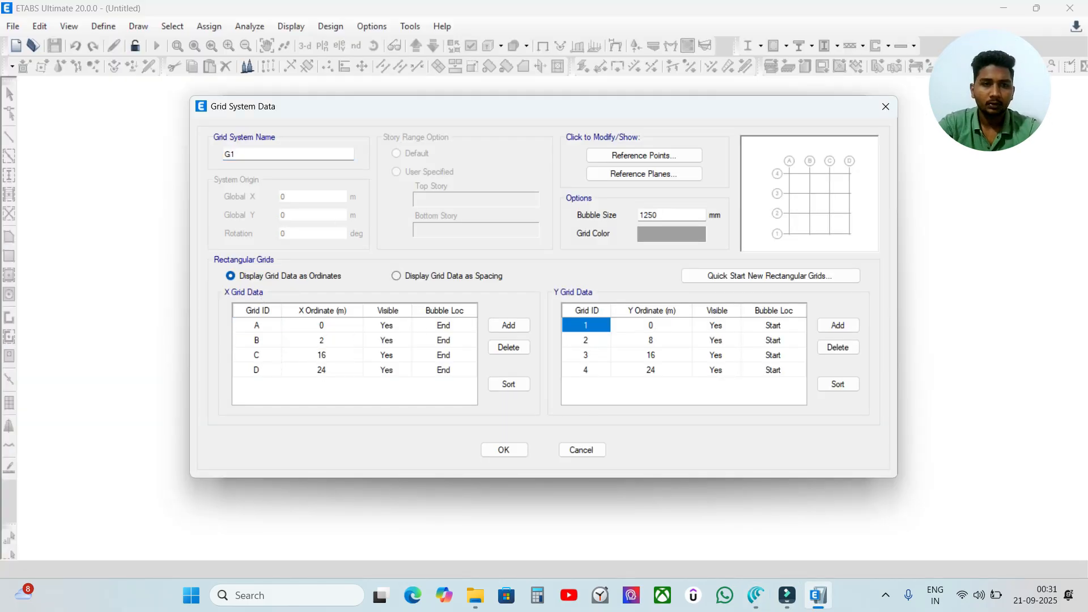
left_click(321, 359)
type("3")
key("Return")
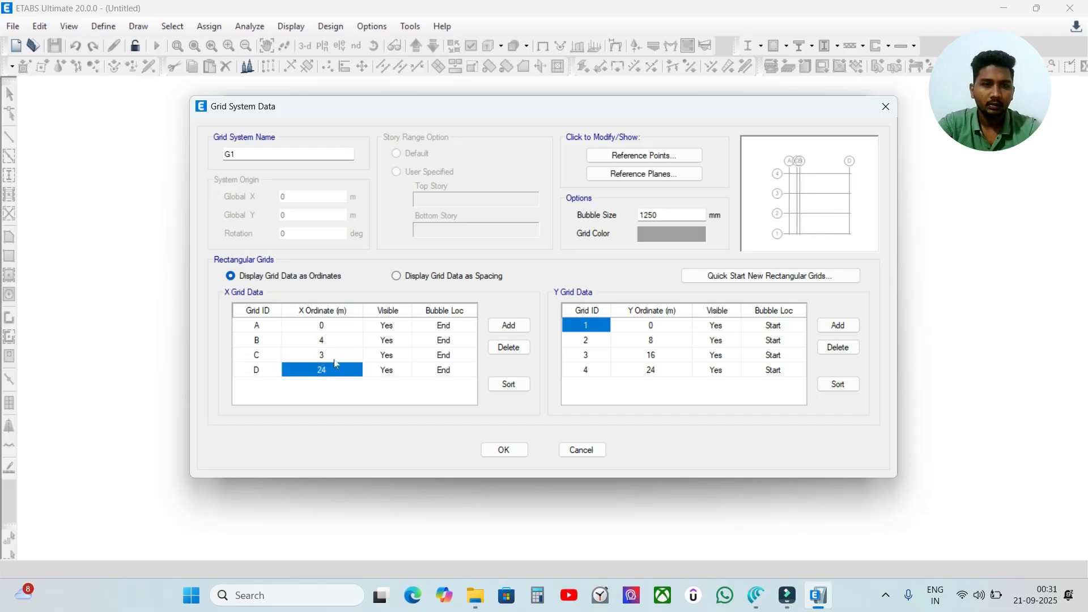
left_click(334, 357)
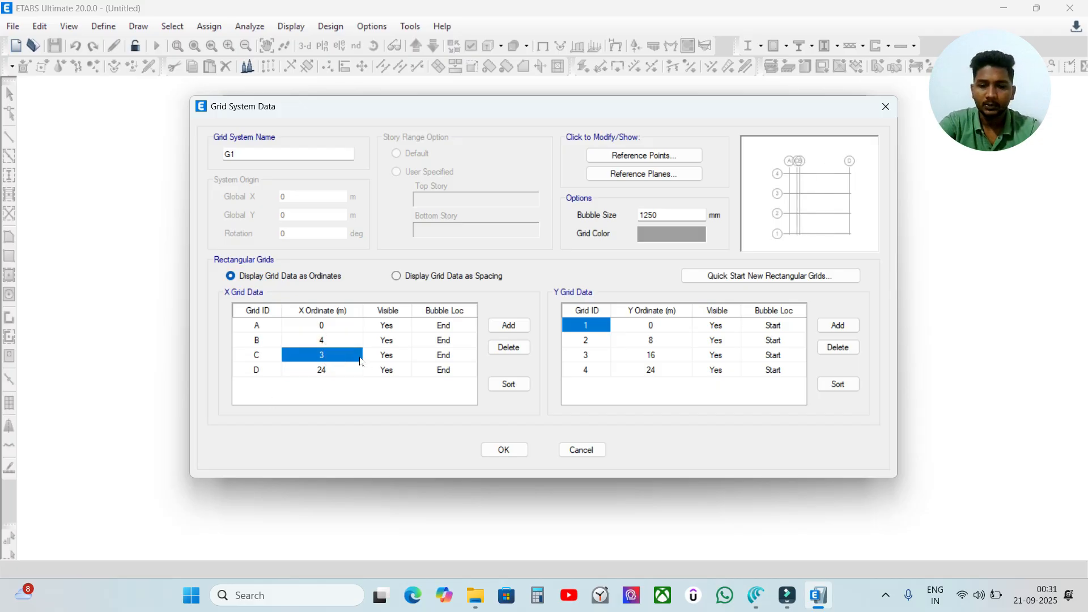
type("7")
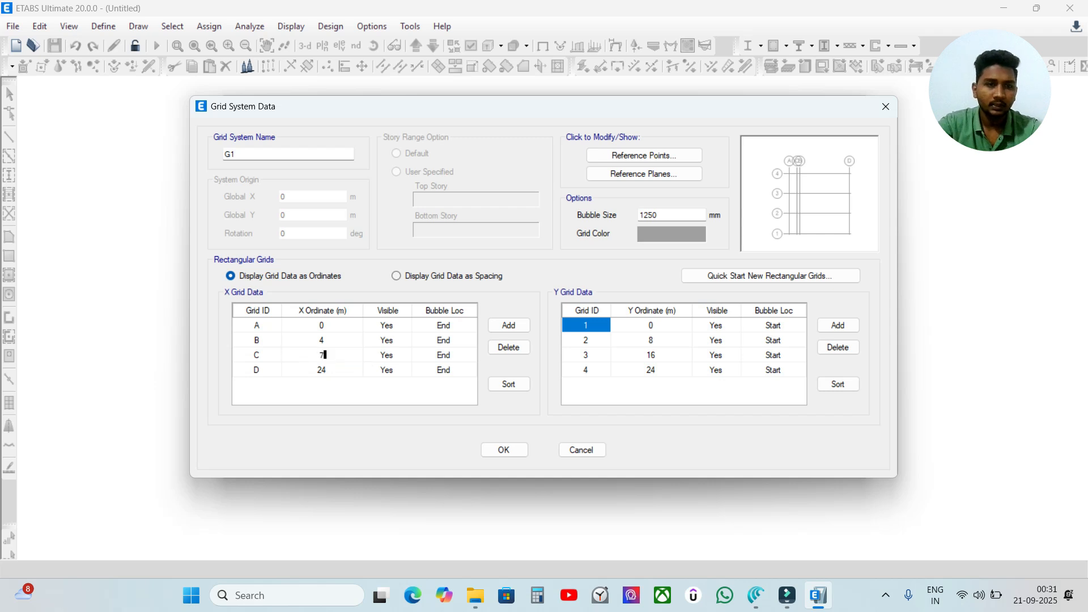
left_click(328, 372)
type("10")
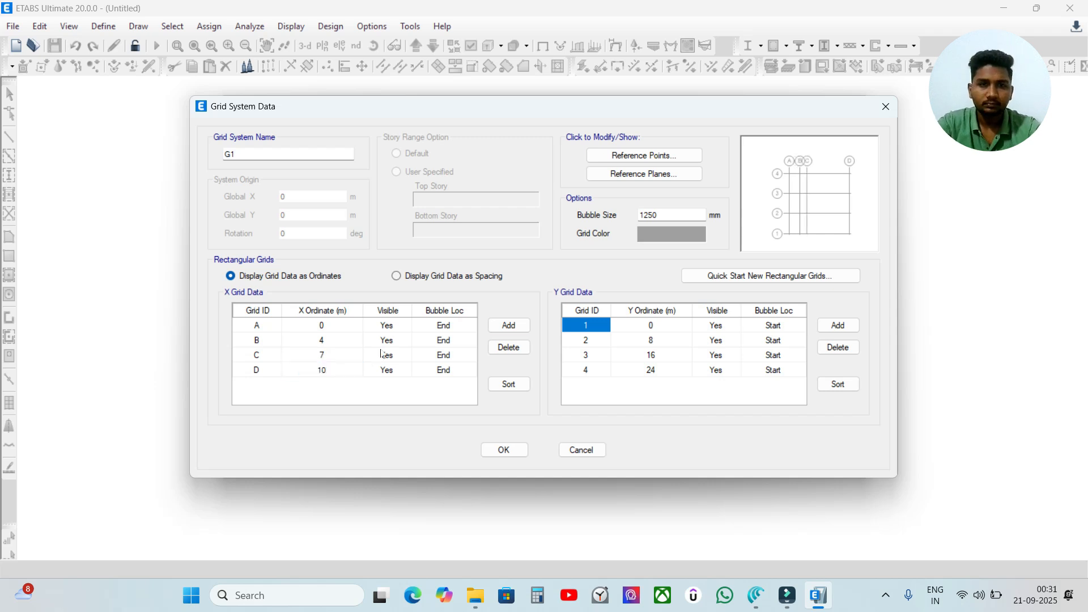
Step: Delete Y grid lines 2, 3 and 4 from the grid system, keeping only line 1
left_click(651, 325)
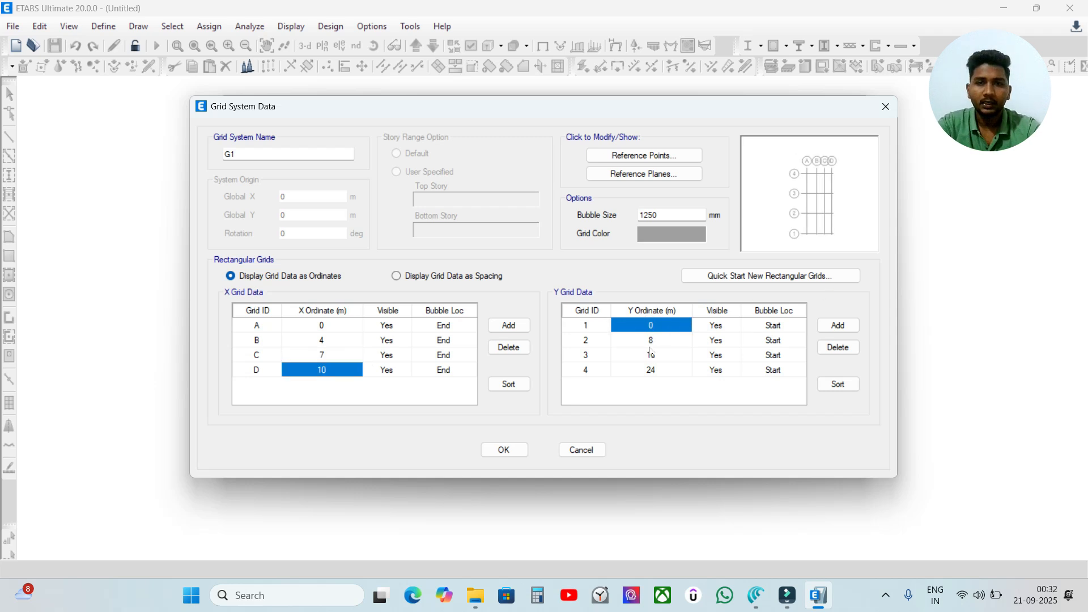
left_click(654, 342)
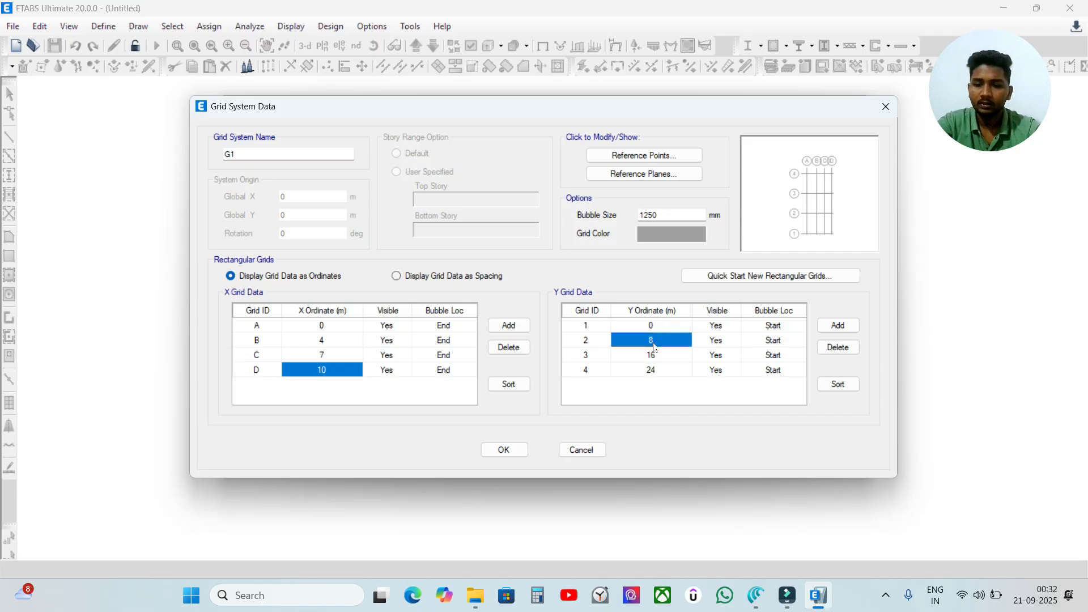
left_click(599, 342)
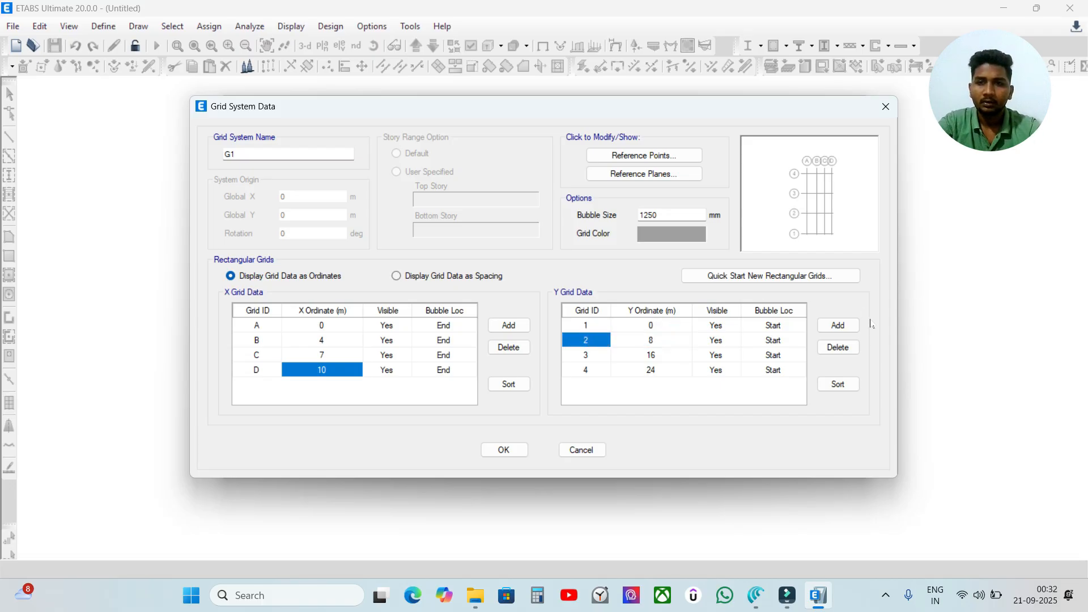
left_click(838, 347)
left_click(837, 347)
left_click(838, 347)
left_click(399, 368)
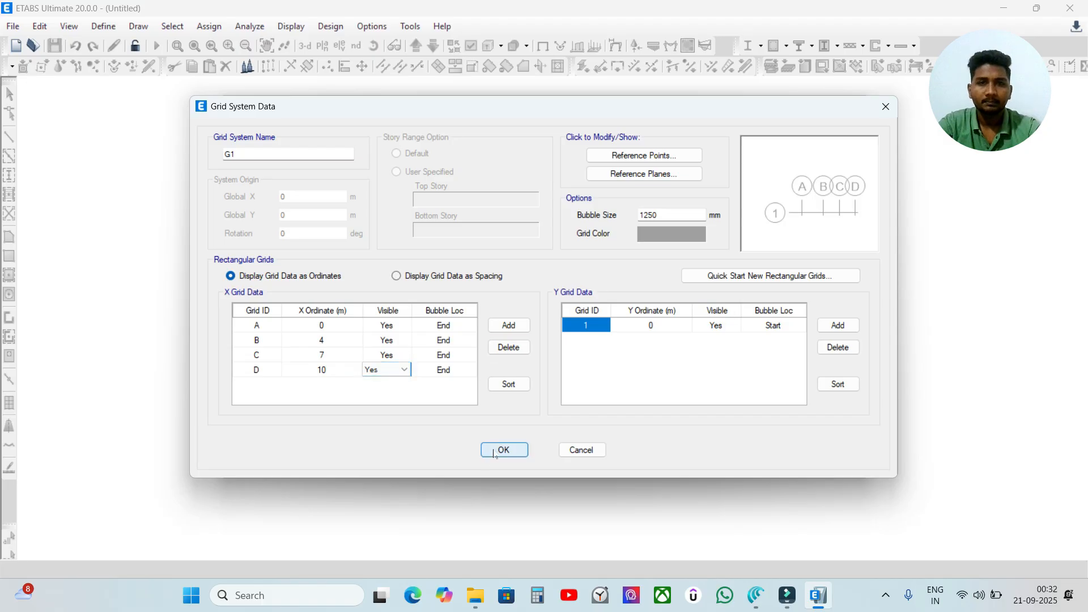
Step: Set the grid bubble size to 750 mm
double_click(675, 215)
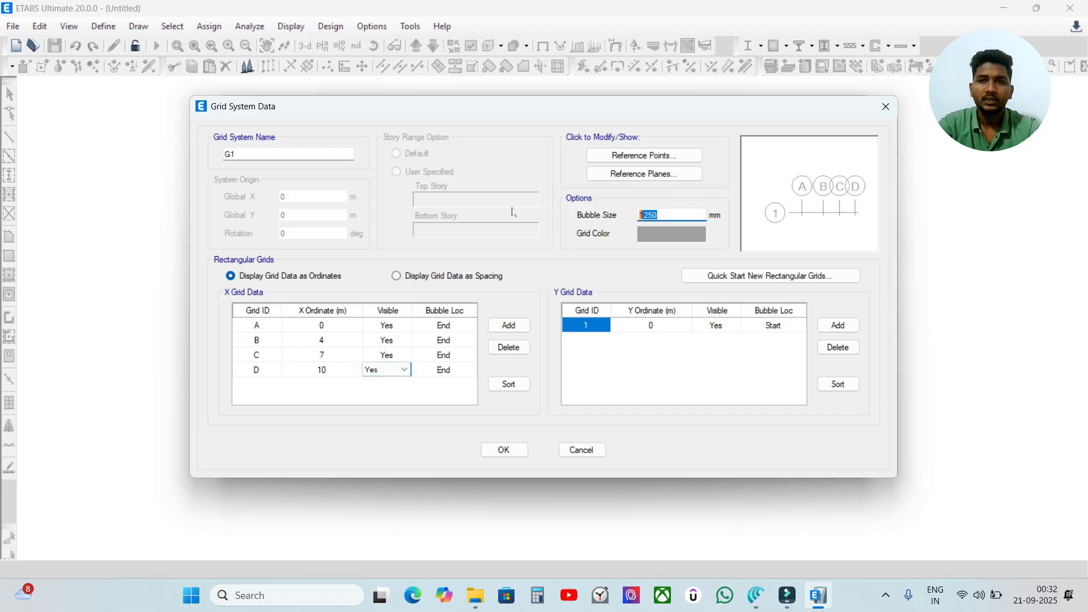
type("1")
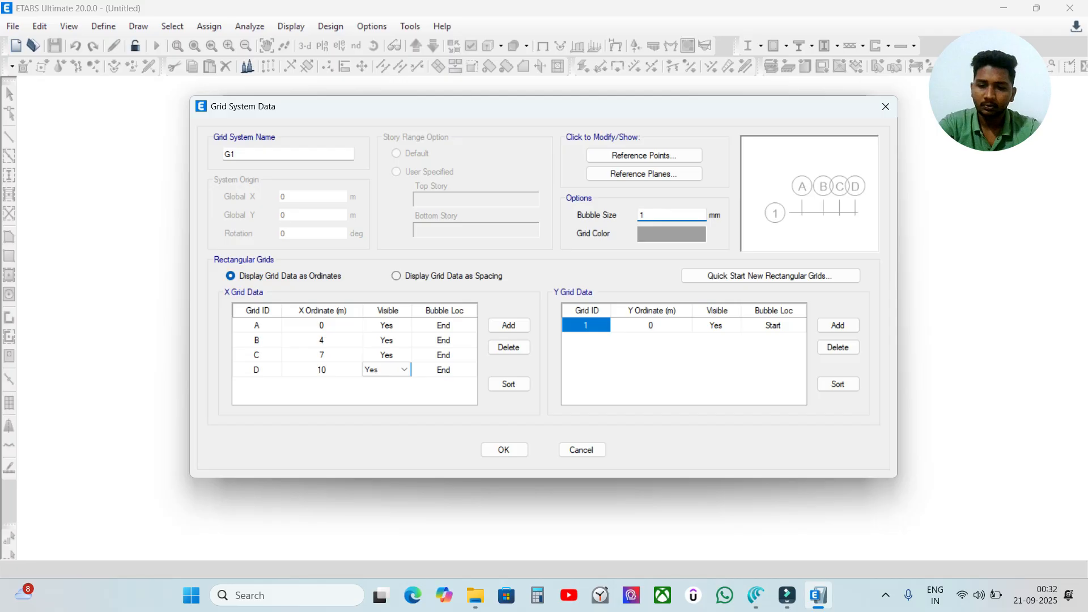
key("Tab")
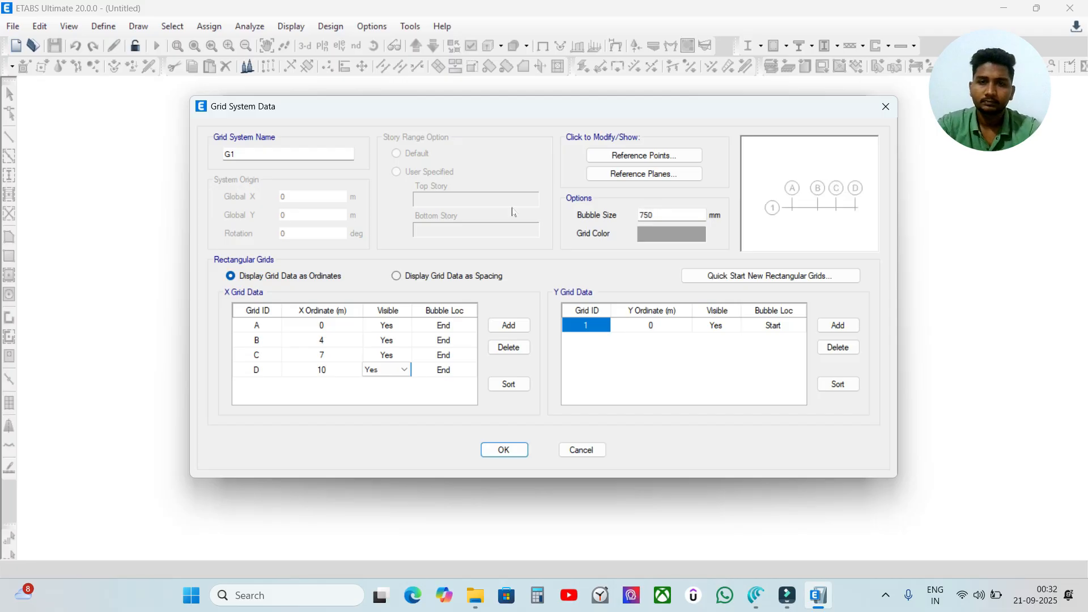
Step: Add a second Y grid line at an ordinate of 2 m and accept the grid system data
left_click(837, 325)
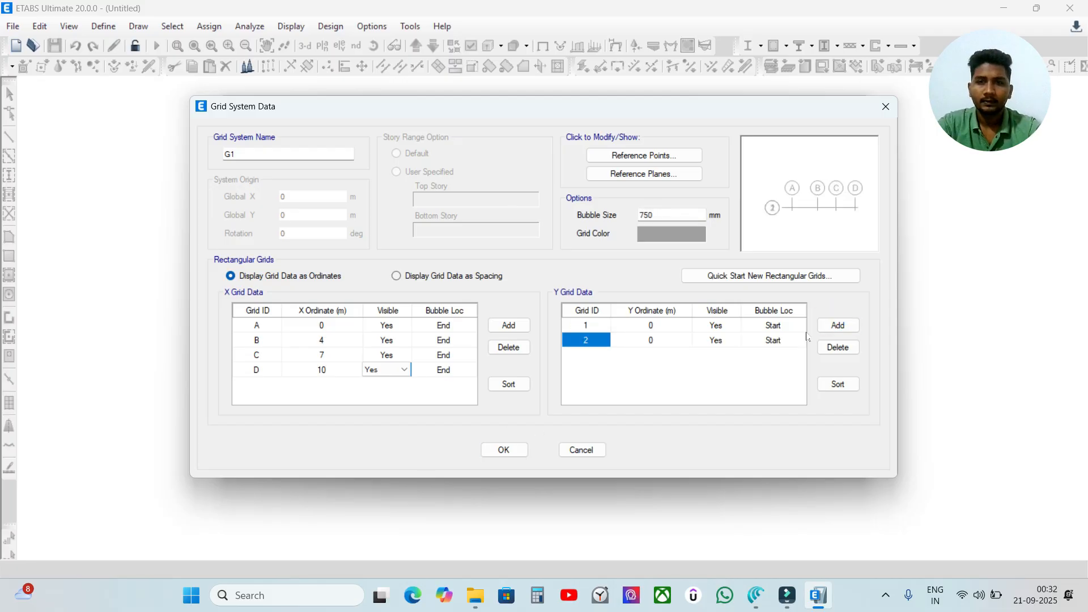
left_click(661, 341)
type("2")
left_click(504, 450)
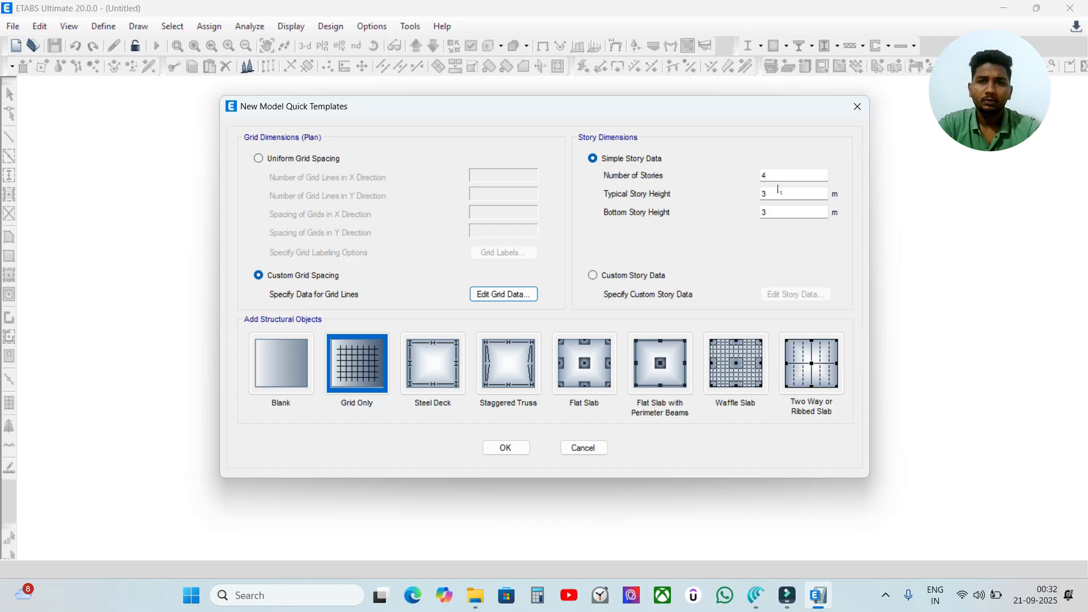
Step: Create the grid-only model with 2 stories and close its 3-D view, leaving only the plan view open
left_click_drag(784, 177, 739, 179)
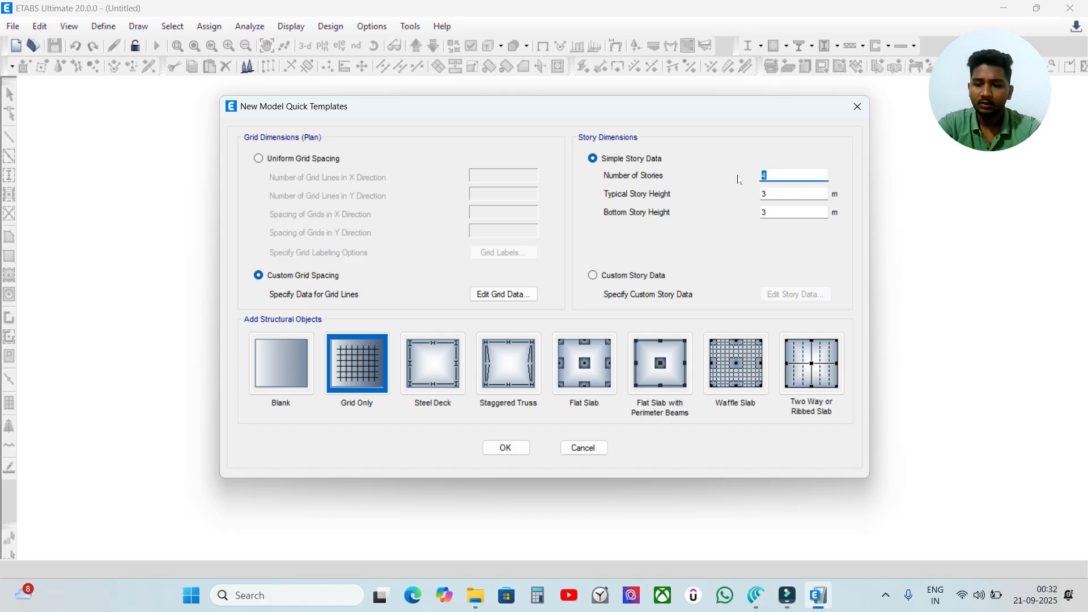
type("2")
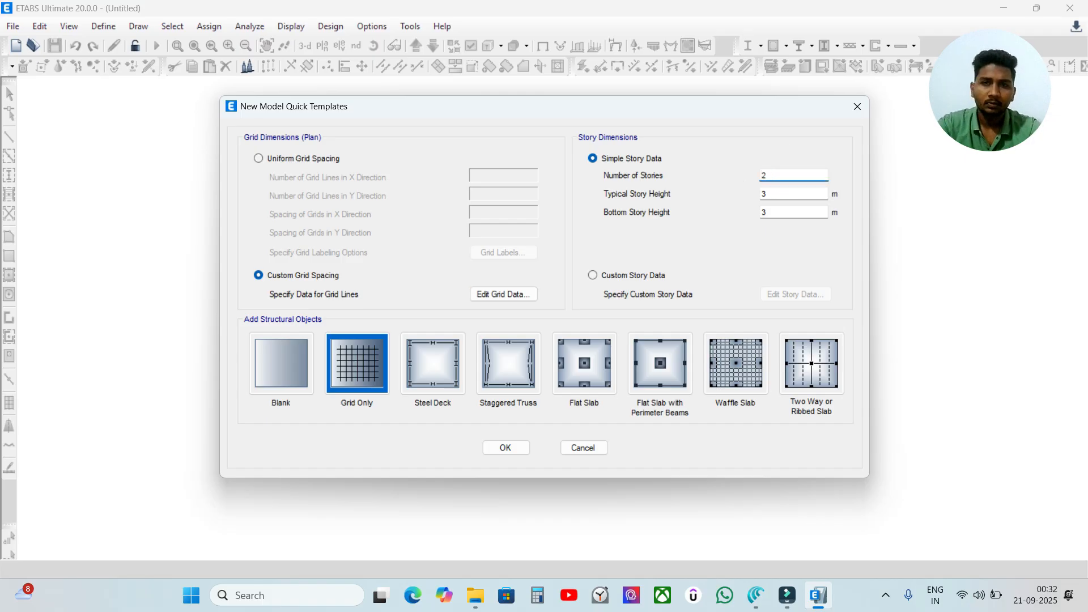
left_click(499, 447)
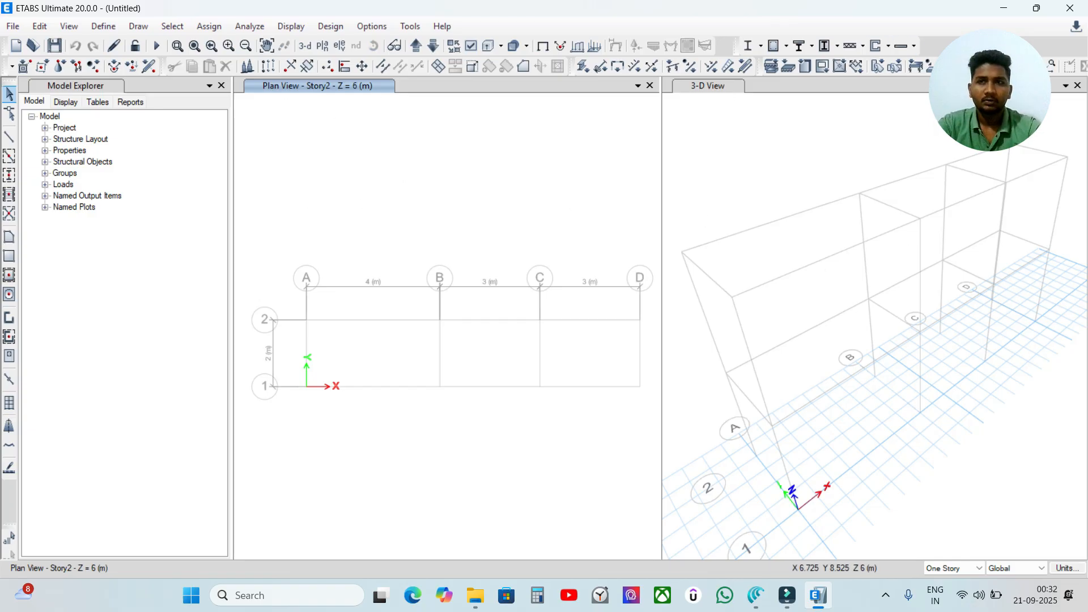
left_click(1078, 85)
middle_click_drag(920, 264, 868, 262)
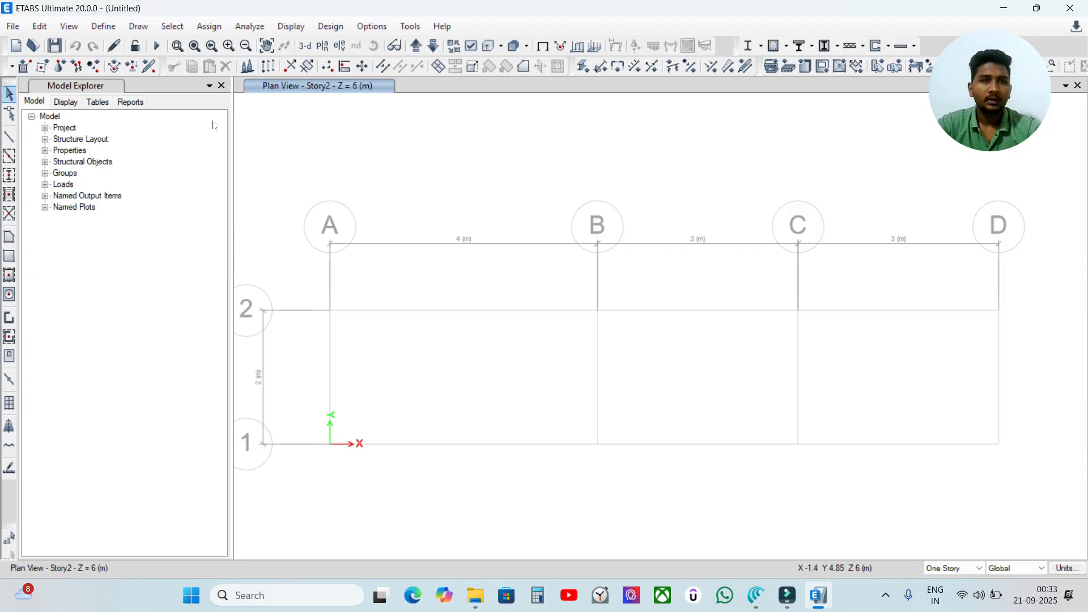
Step: Define a new Indian concrete material of grade M30 with its default property data
left_click(105, 26)
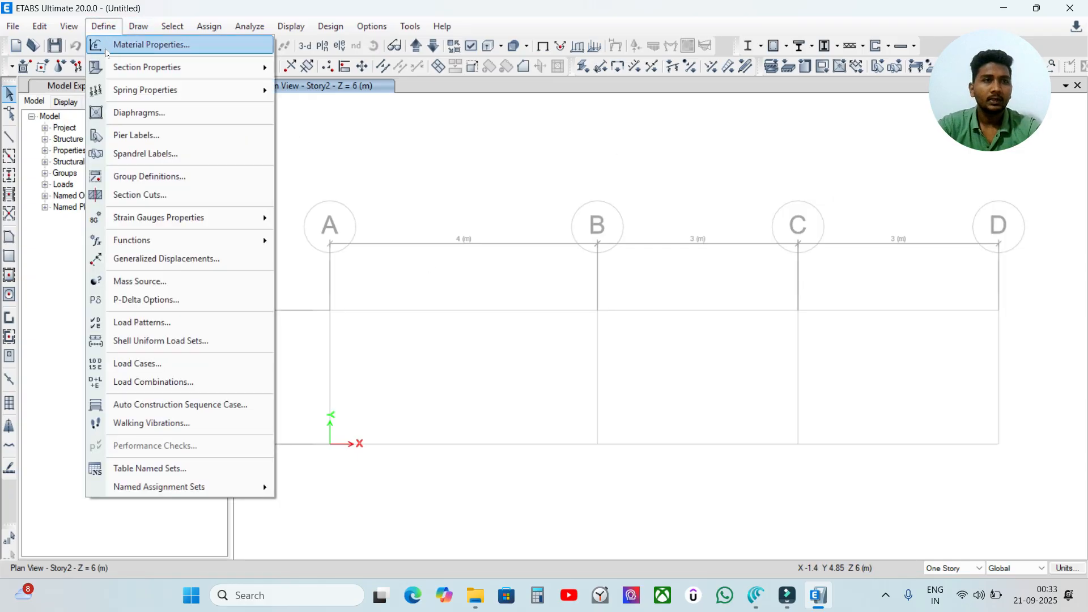
left_click(107, 46)
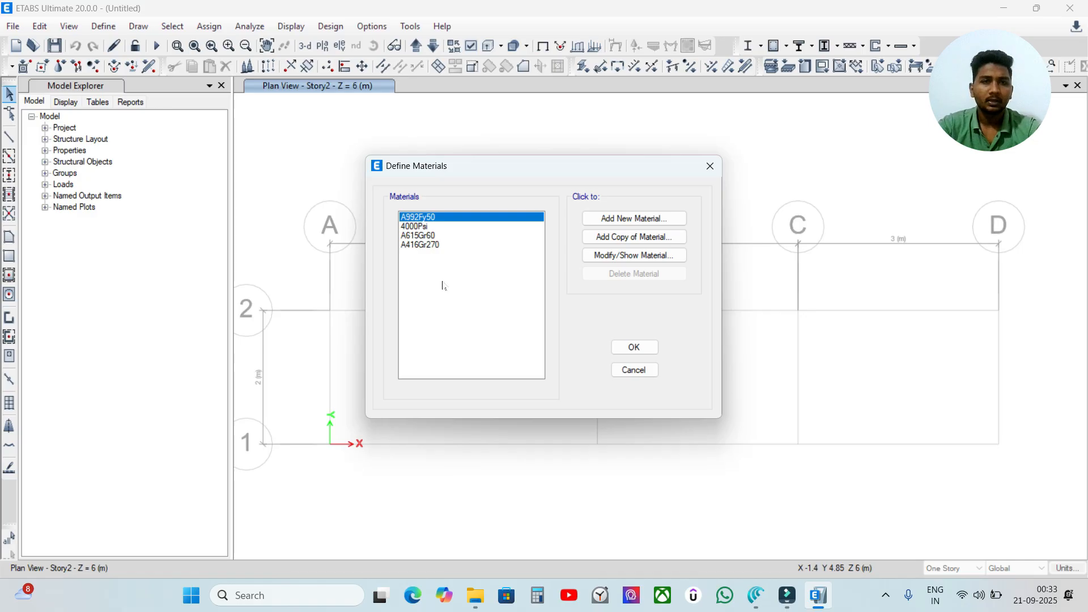
left_click(647, 224)
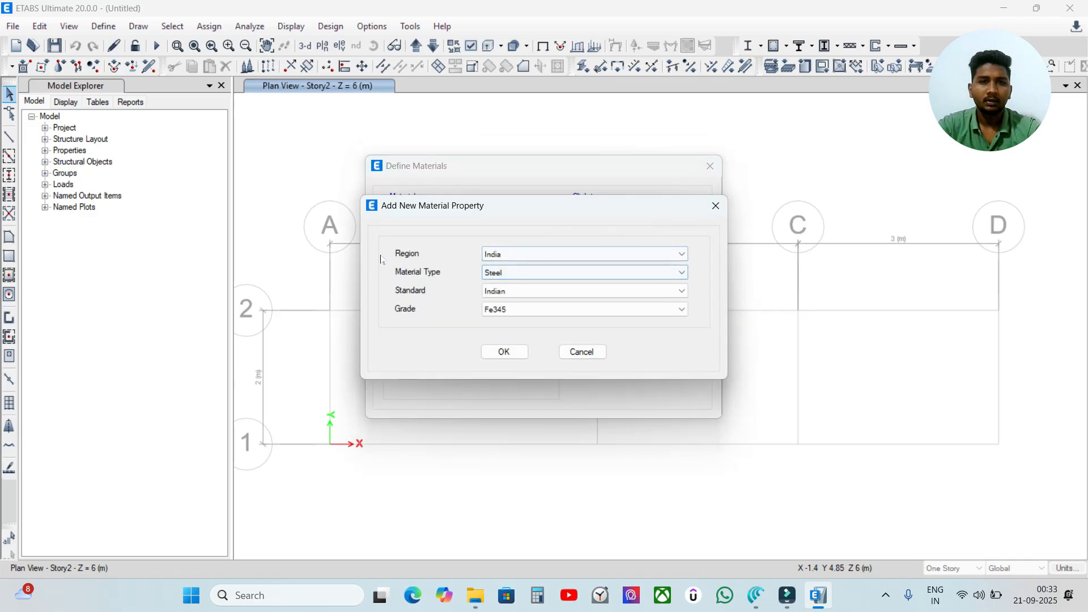
left_click(524, 276)
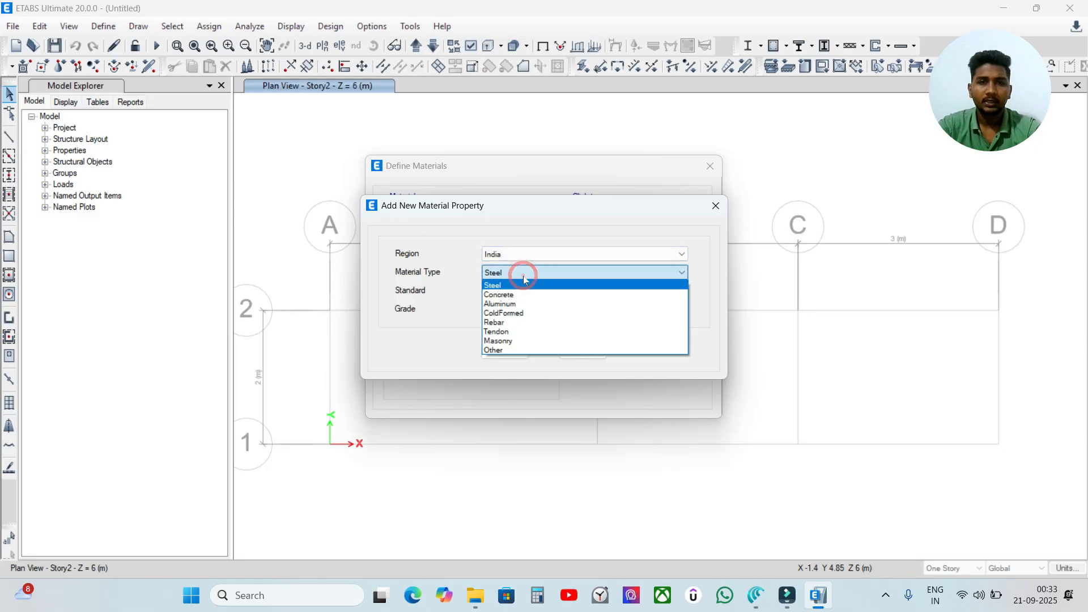
left_click(517, 285)
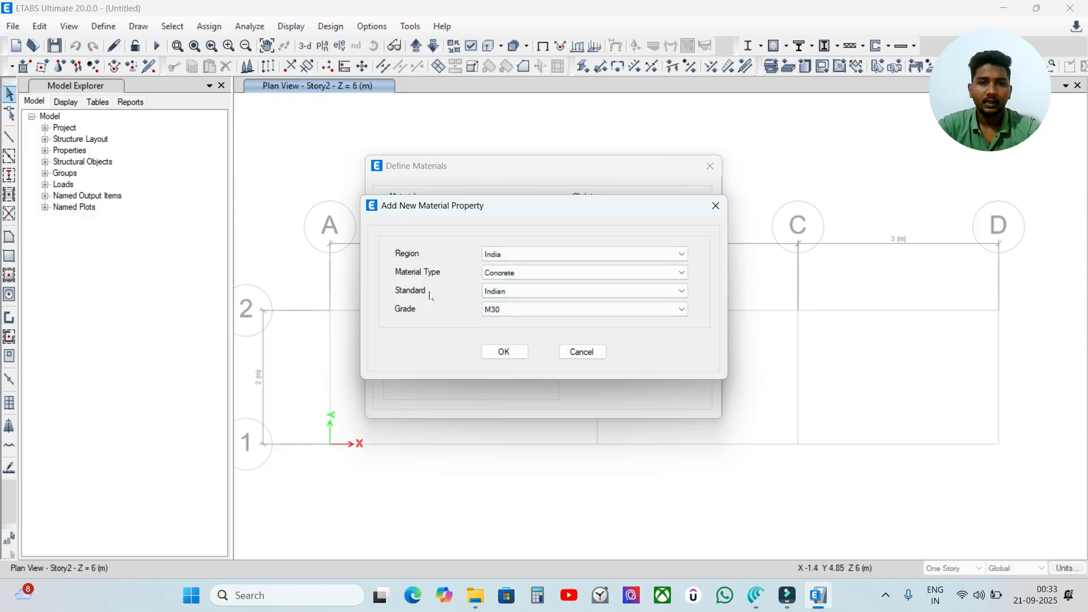
left_click(517, 310)
left_click(513, 343)
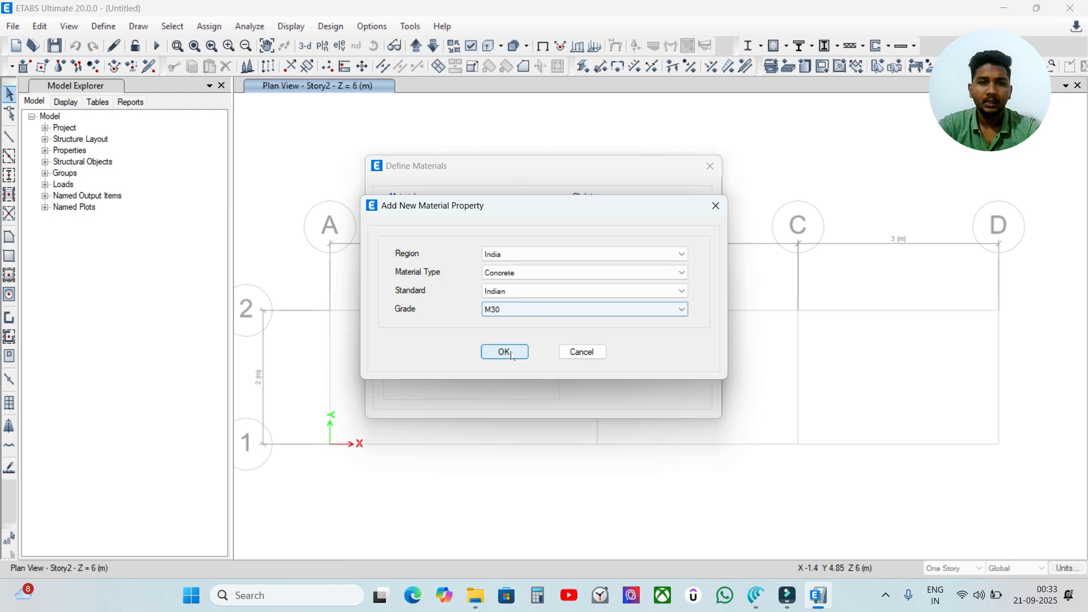
left_click(504, 352)
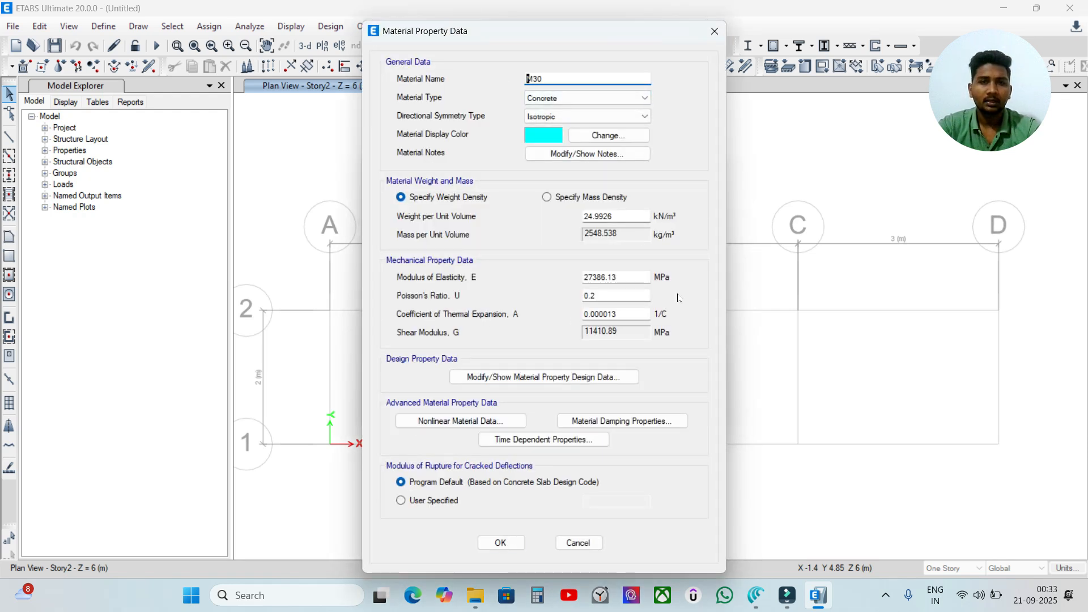
left_click(501, 543)
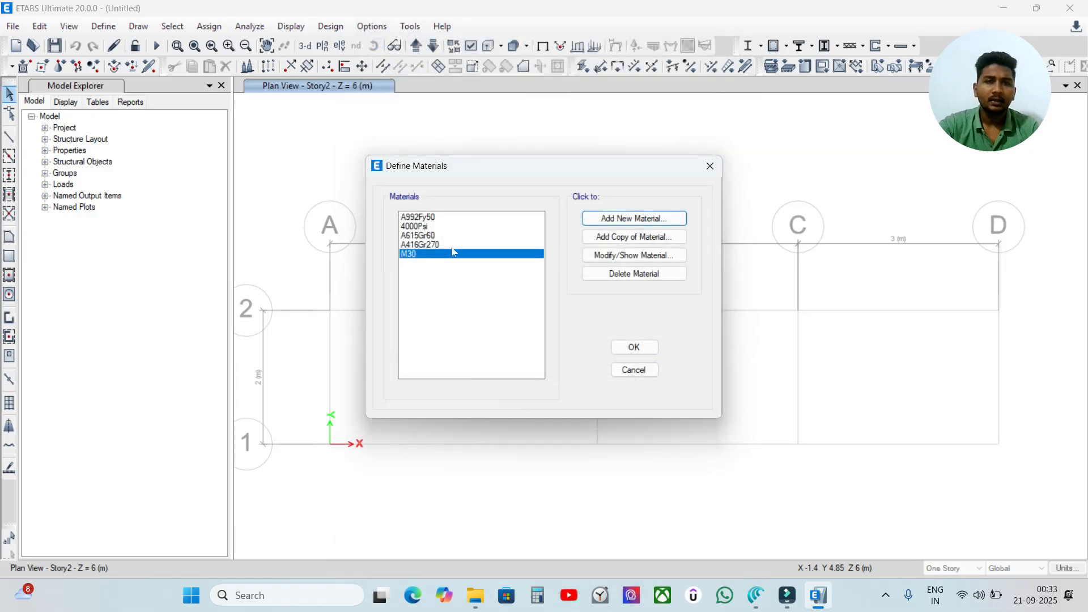
Step: Define a new Indian rebar material of grade HYSD Grade 415 with its default property data
left_click(635, 219)
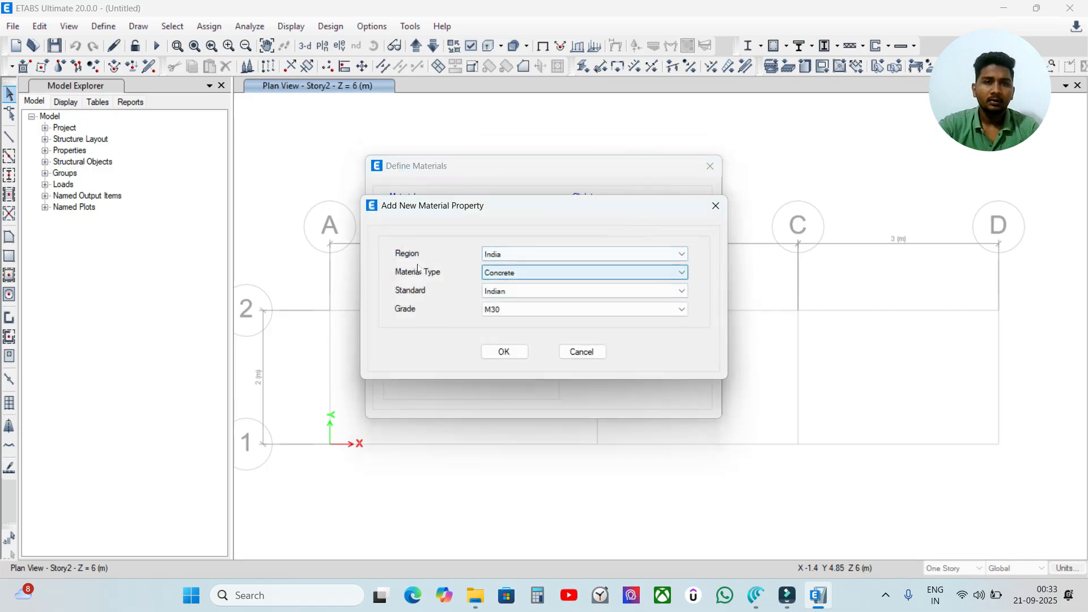
left_click(519, 272)
left_click(506, 331)
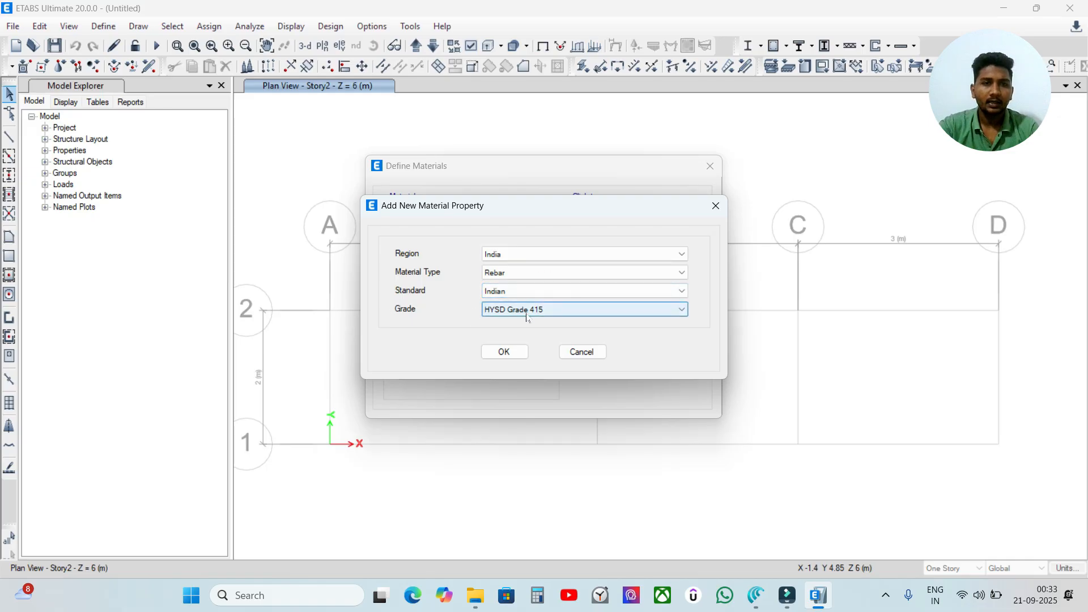
left_click(533, 309)
left_click(524, 311)
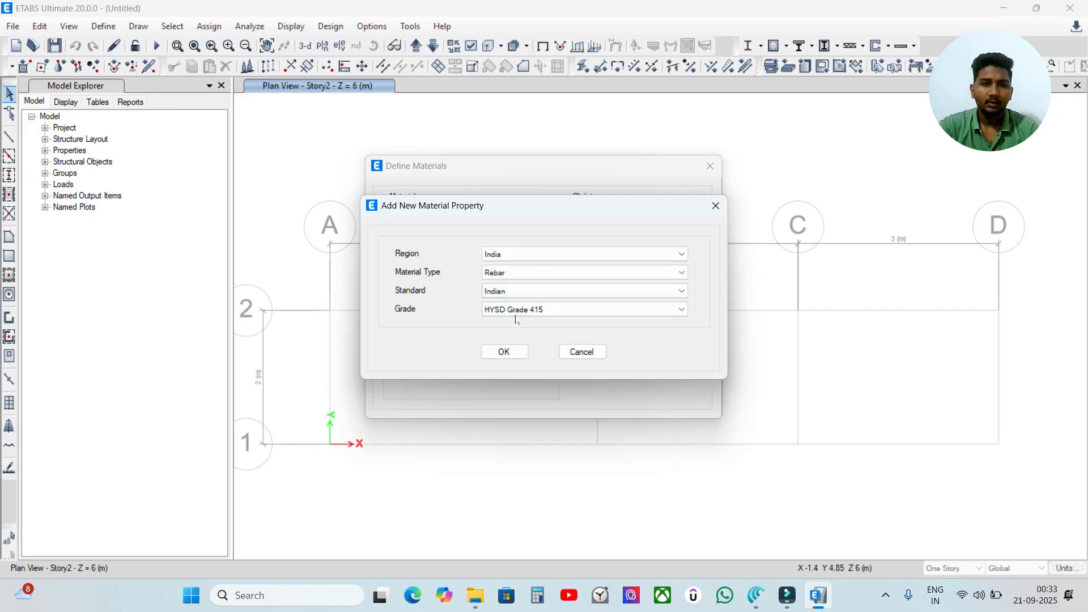
left_click(526, 311)
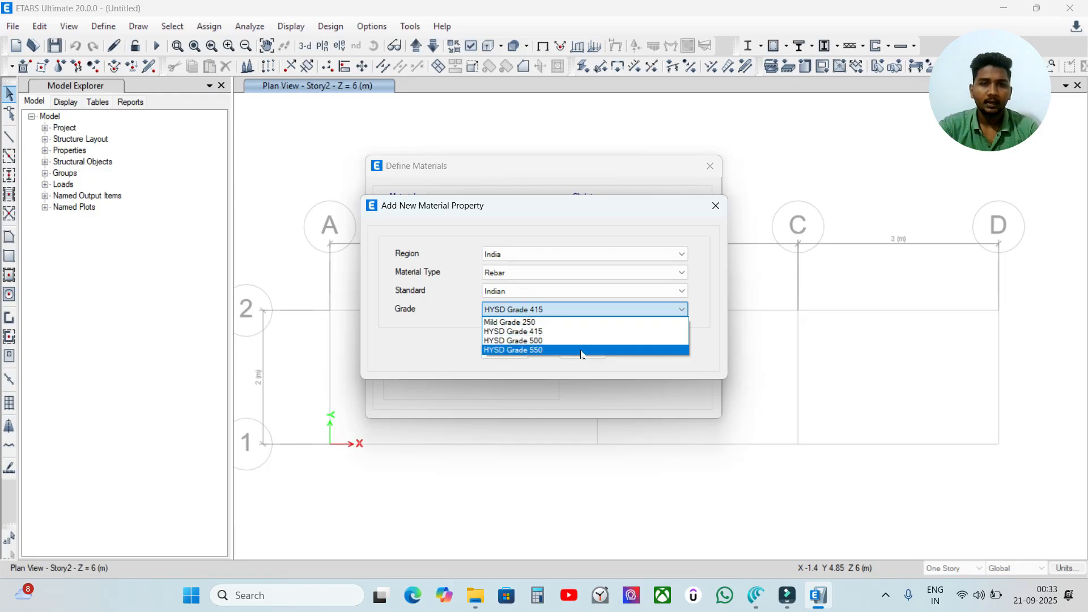
left_click(561, 333)
left_click(504, 352)
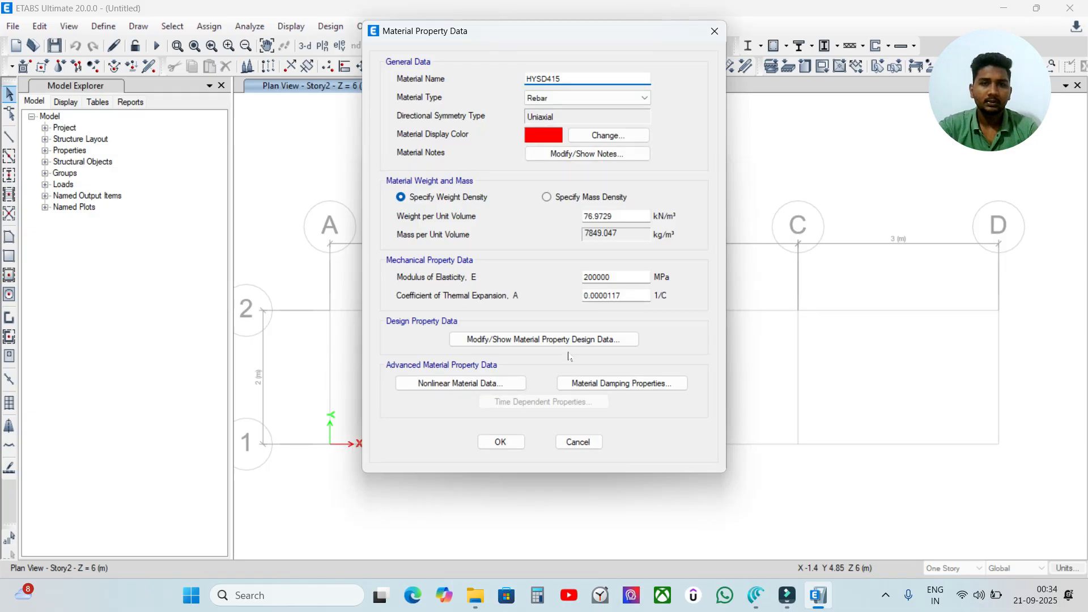
left_click(517, 441)
left_click(446, 292)
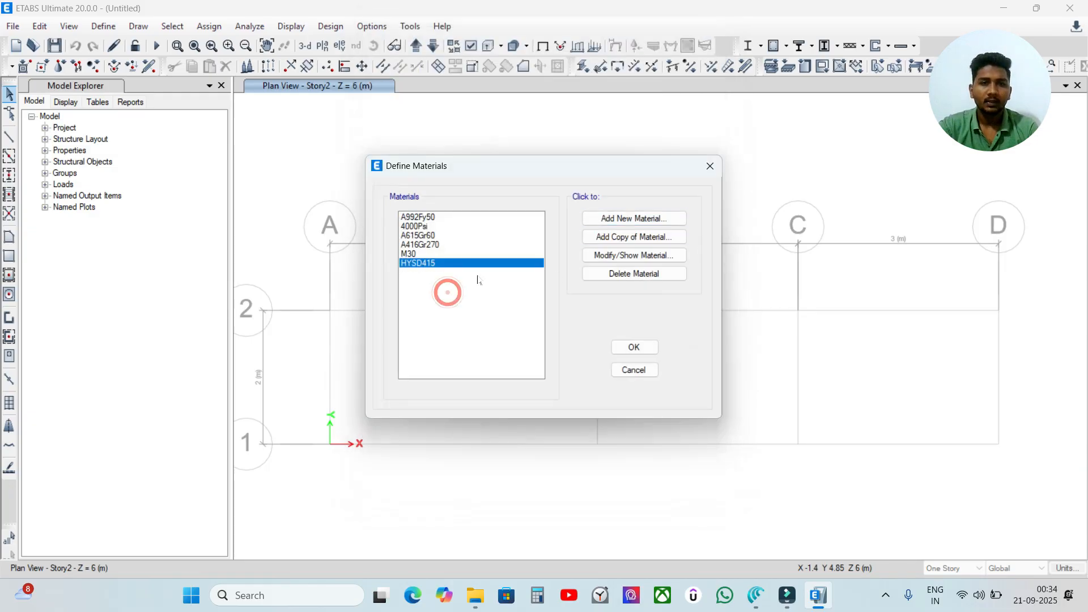
Step: Add an Indian rebar material of grade Mild Grade 250 with default data and accept the material definitions
left_click(605, 227)
left_click(567, 310)
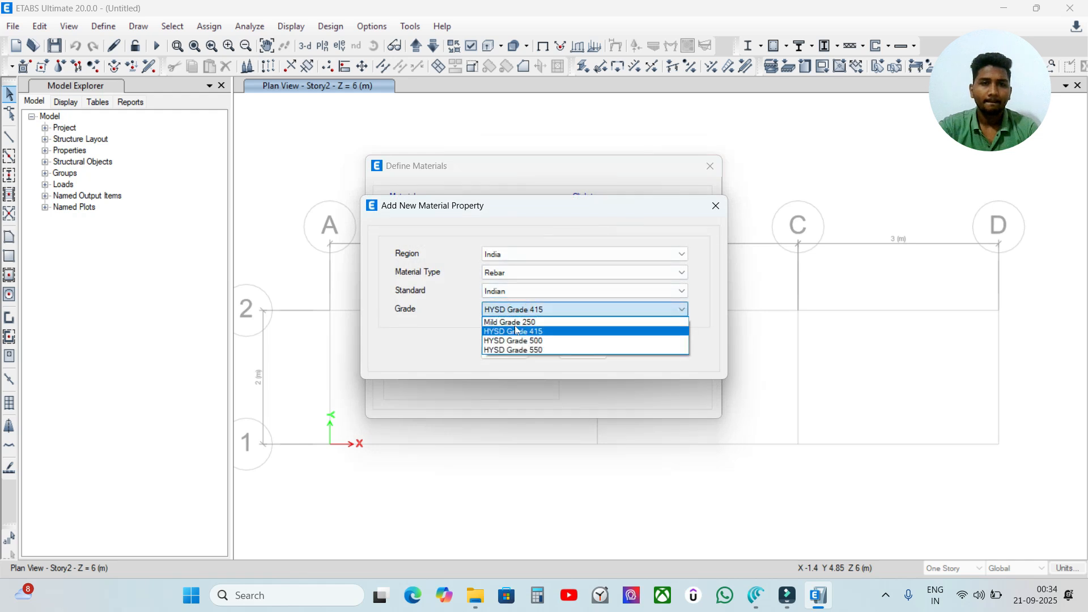
left_click(518, 322)
left_click(503, 352)
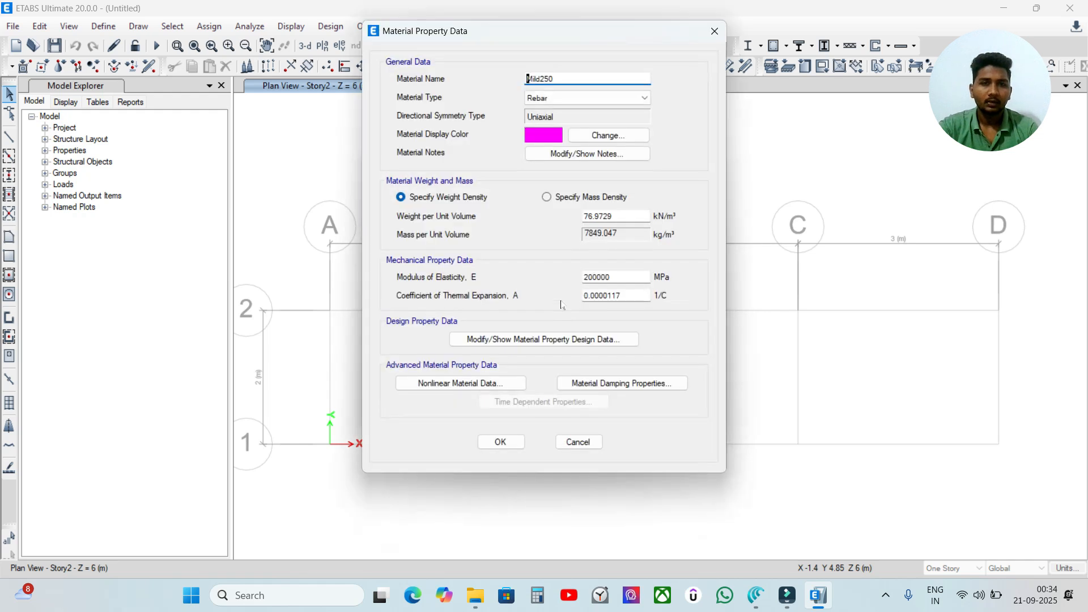
left_click(517, 439)
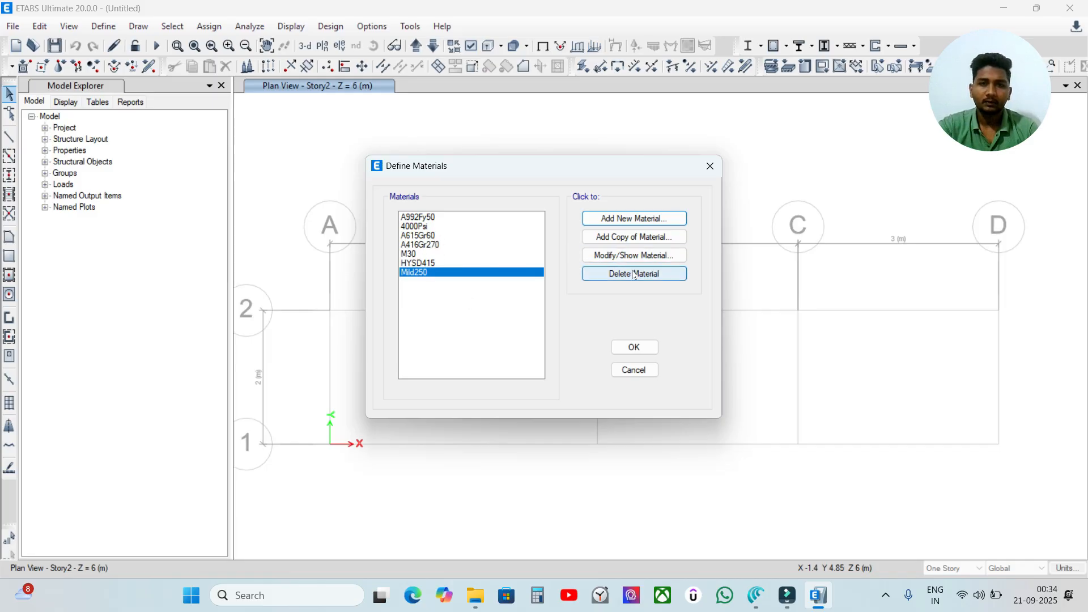
left_click(478, 228)
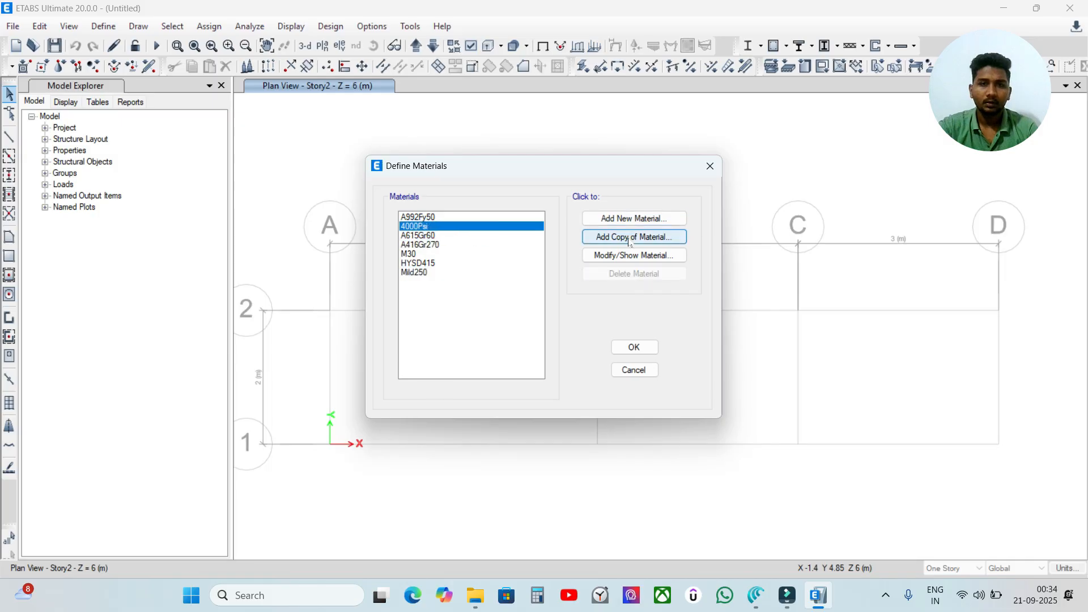
left_click(633, 347)
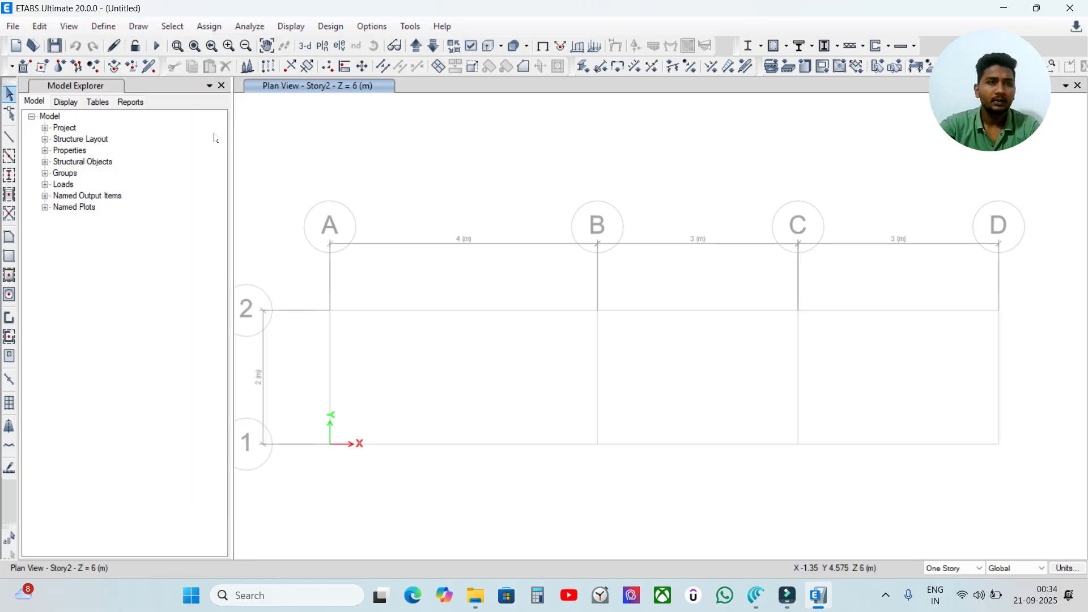
Step: Add a new concrete rectangular frame section named B300*400mm
left_click(101, 27)
mouse_move(122, 68)
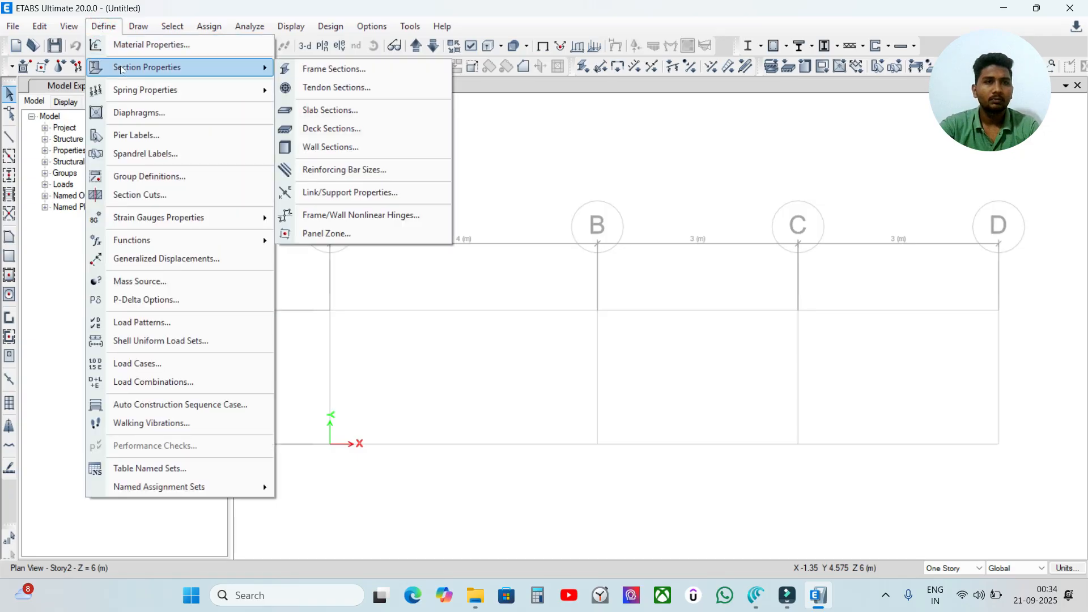
left_click(442, 69)
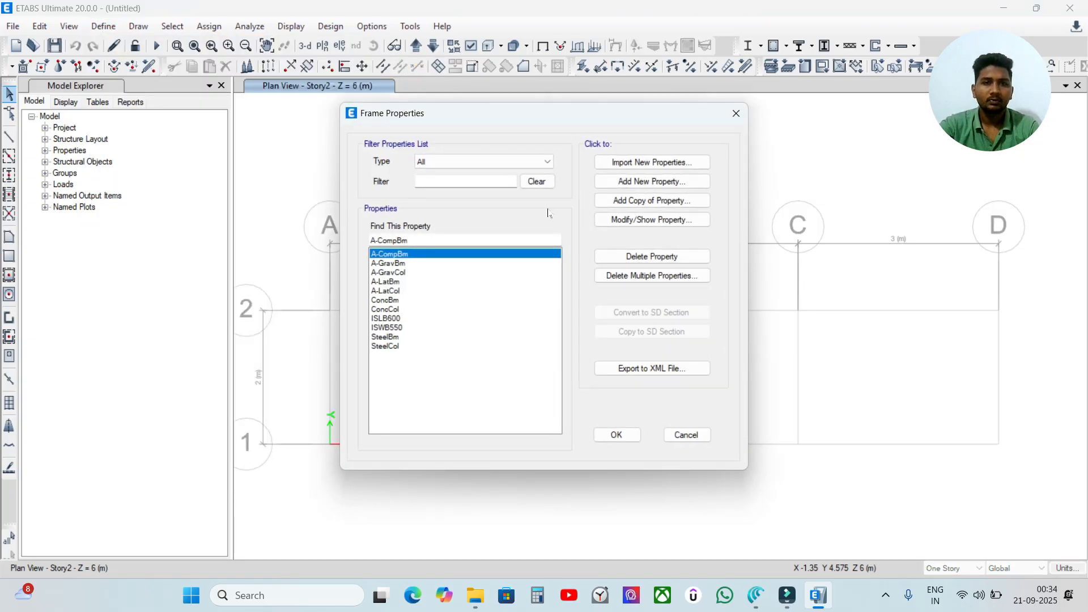
left_click(622, 183)
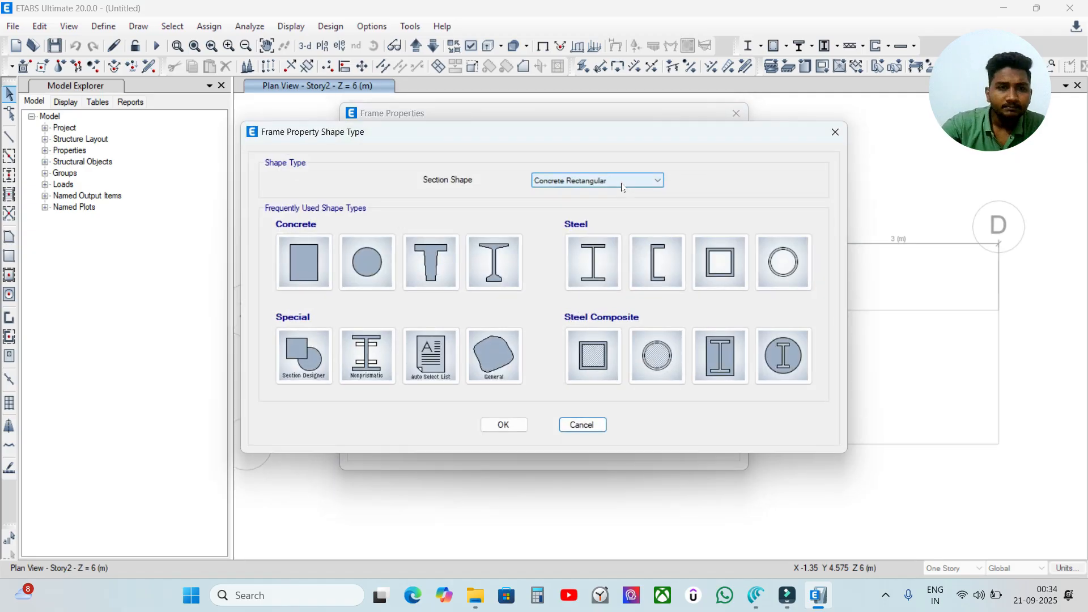
left_click(305, 242)
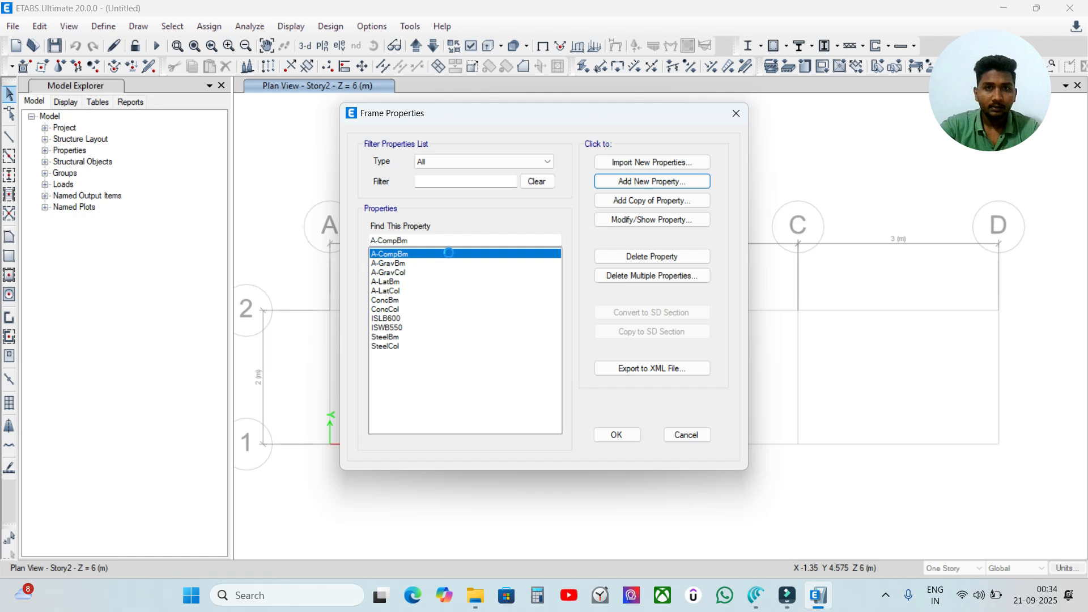
double_click(481, 112)
type("B")
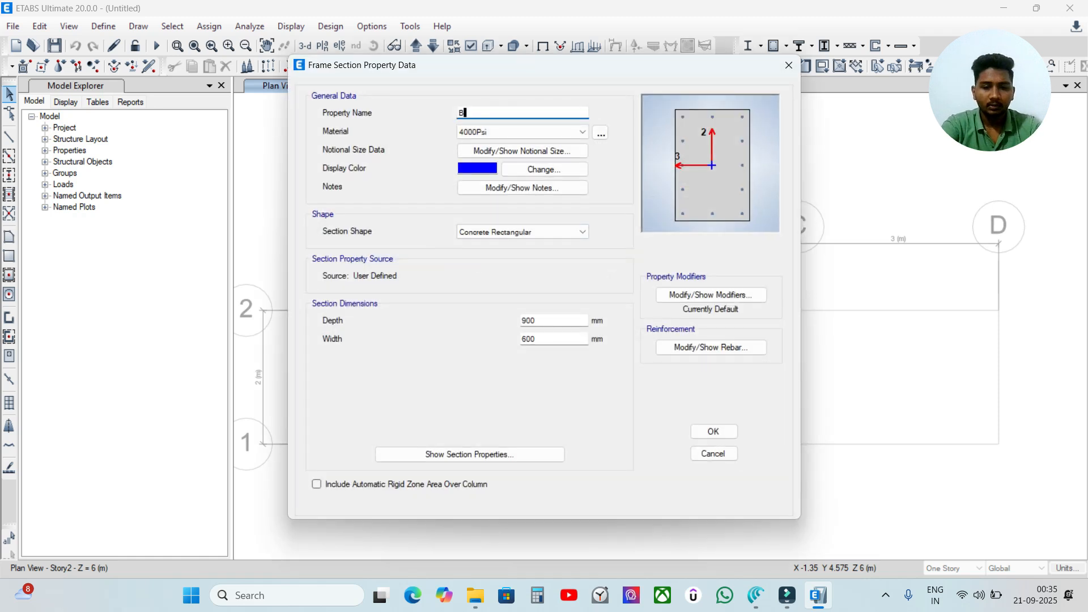
type("300*400mm")
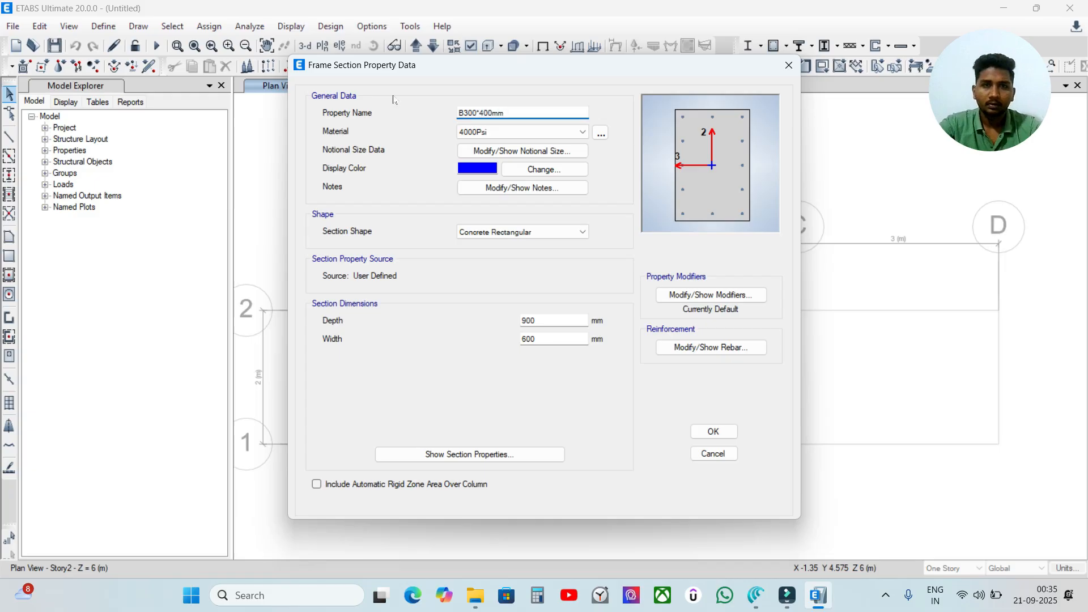
Step: Assign M30 concrete to the beam section and set its depth to 400 mm and width to 300 mm
left_click(519, 131)
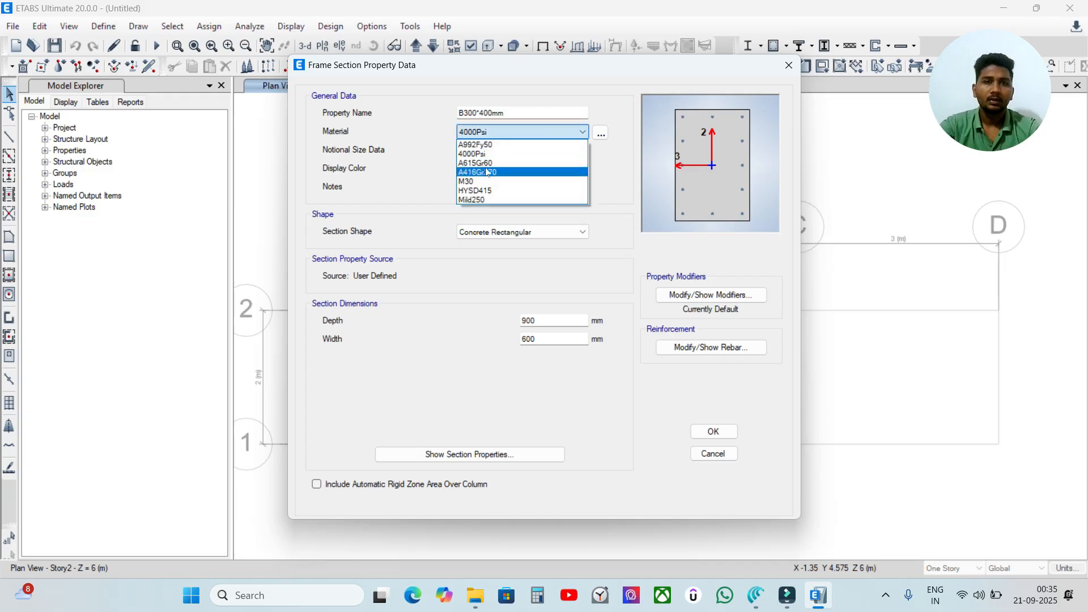
left_click(476, 181)
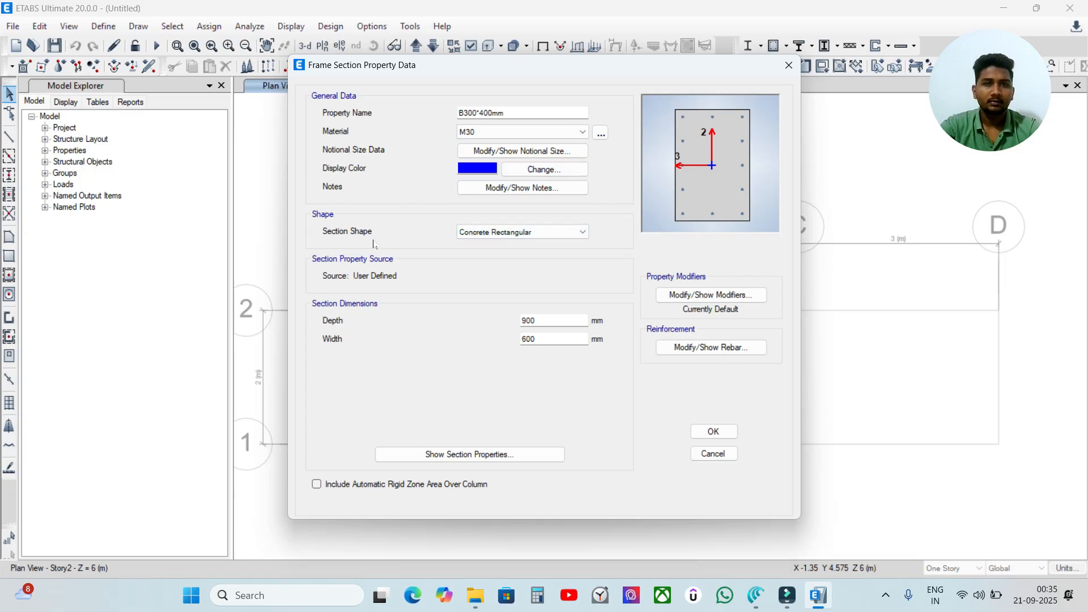
left_click_drag(561, 320, 522, 321)
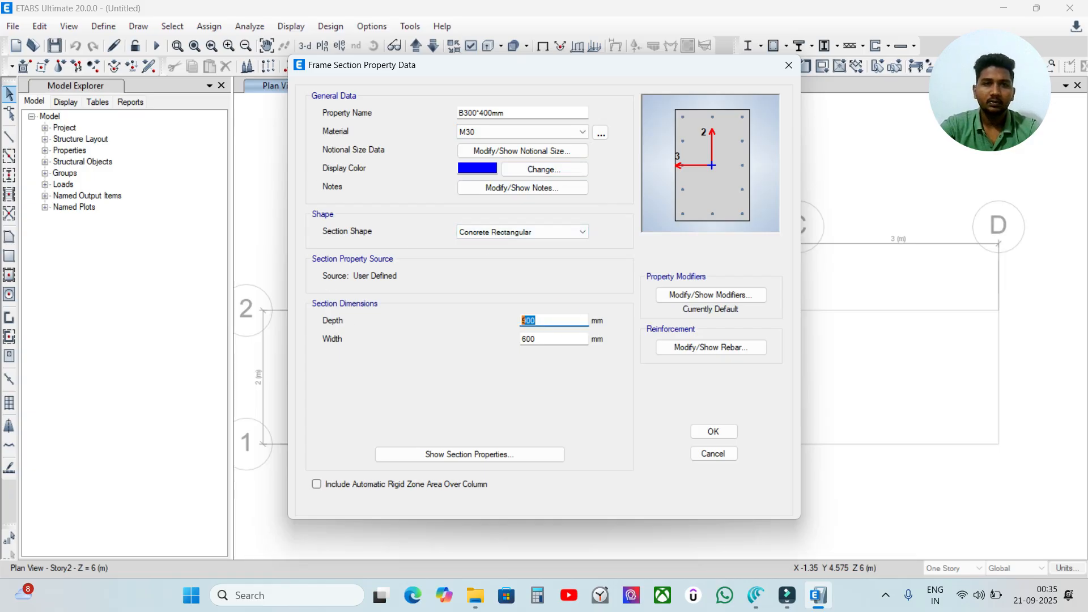
type("400")
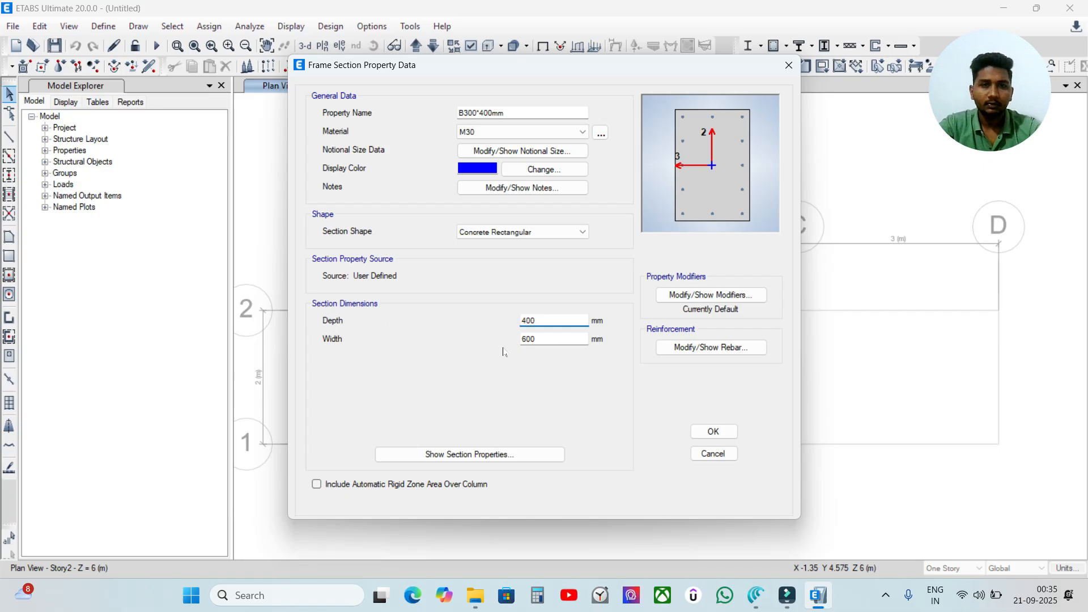
left_click_drag(566, 339, 366, 341)
type("300")
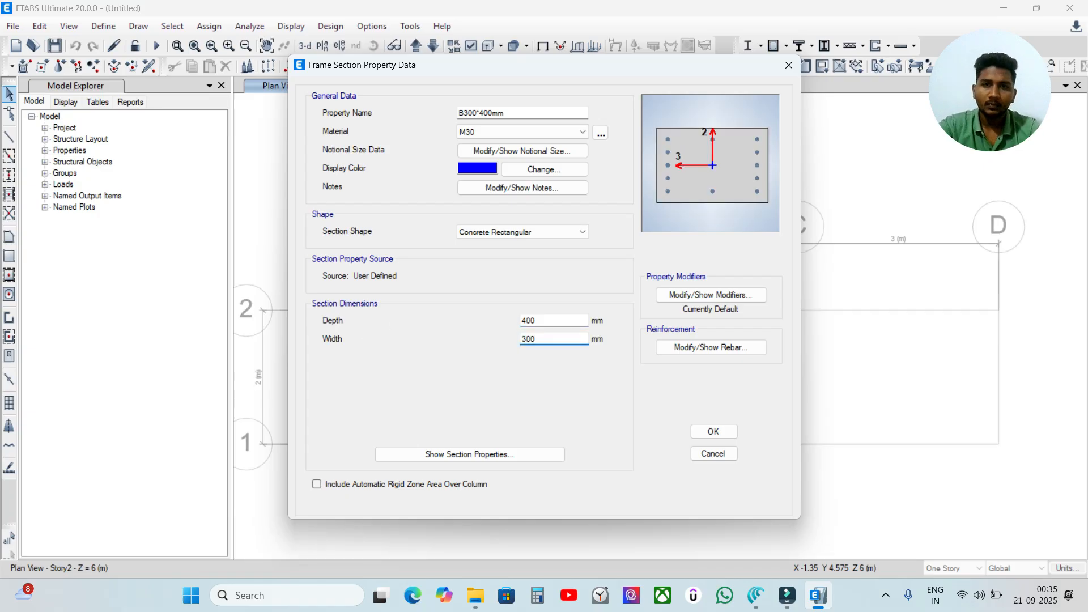
Step: Set the section's reinforcement to M3 beam design with HYSD415 longitudinal bars and Mild250 confinement ties
left_click(703, 348)
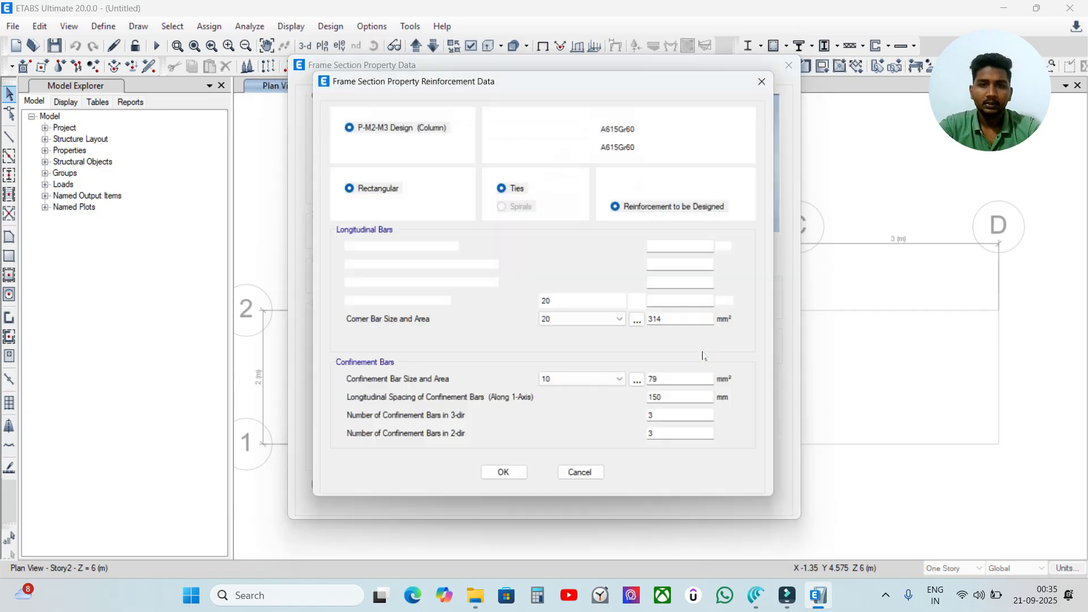
left_click(759, 73)
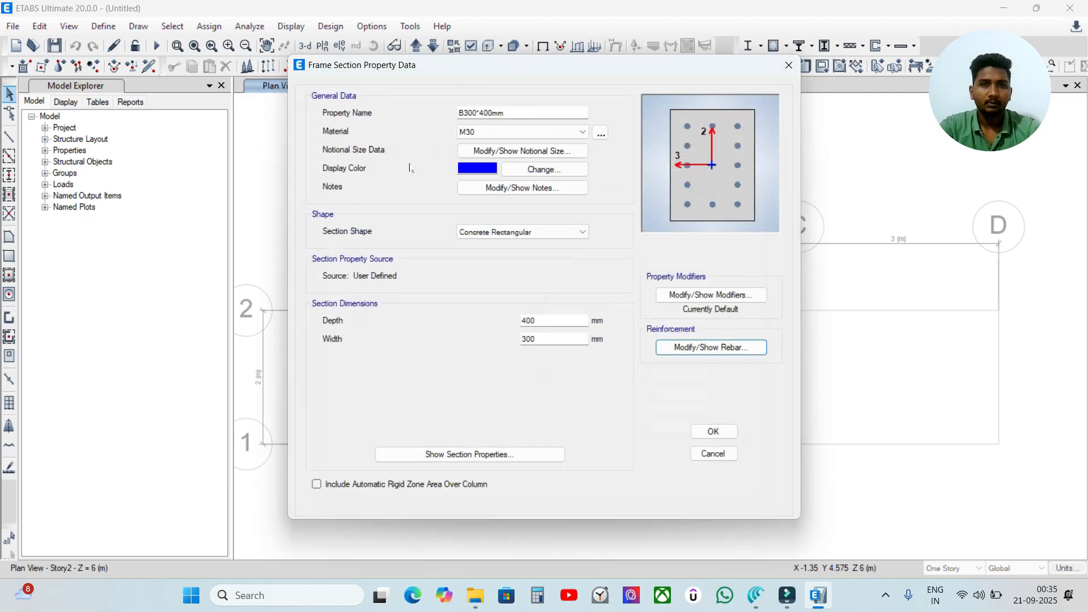
left_click(689, 352)
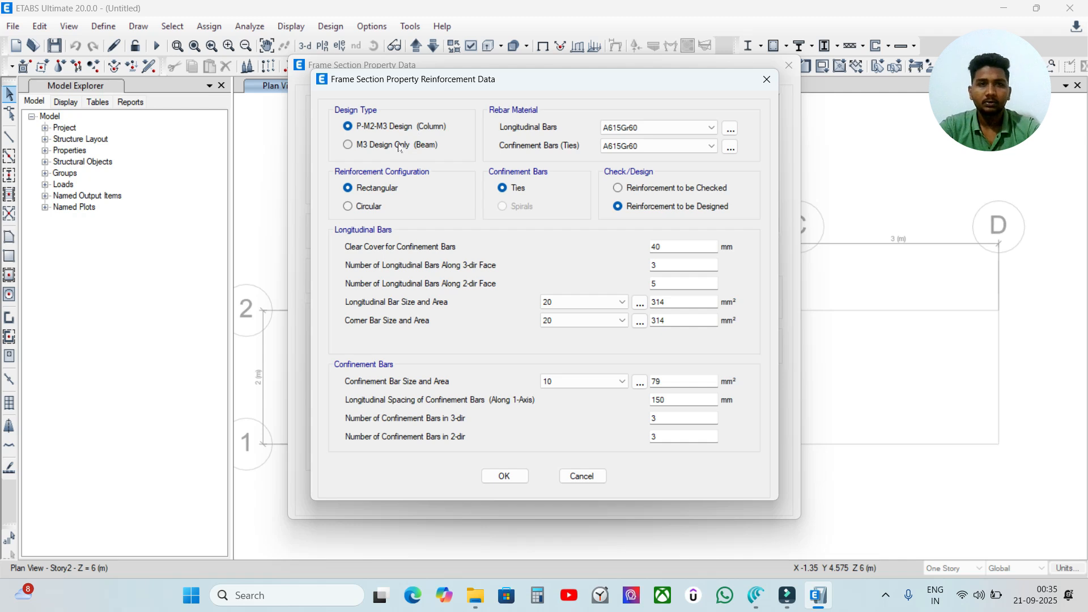
left_click(348, 145)
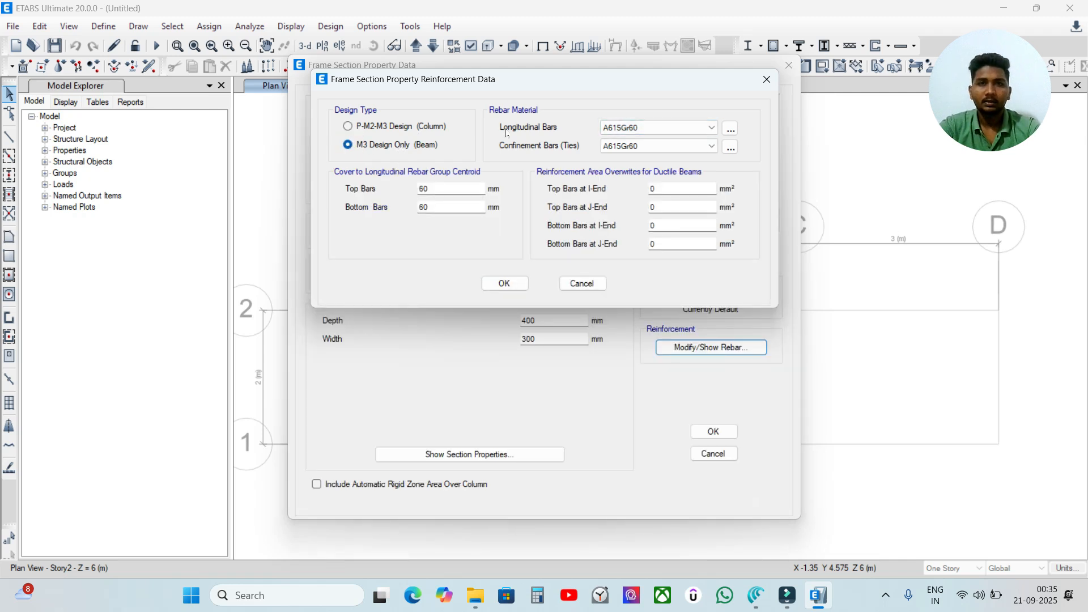
left_click(644, 129)
left_click(628, 148)
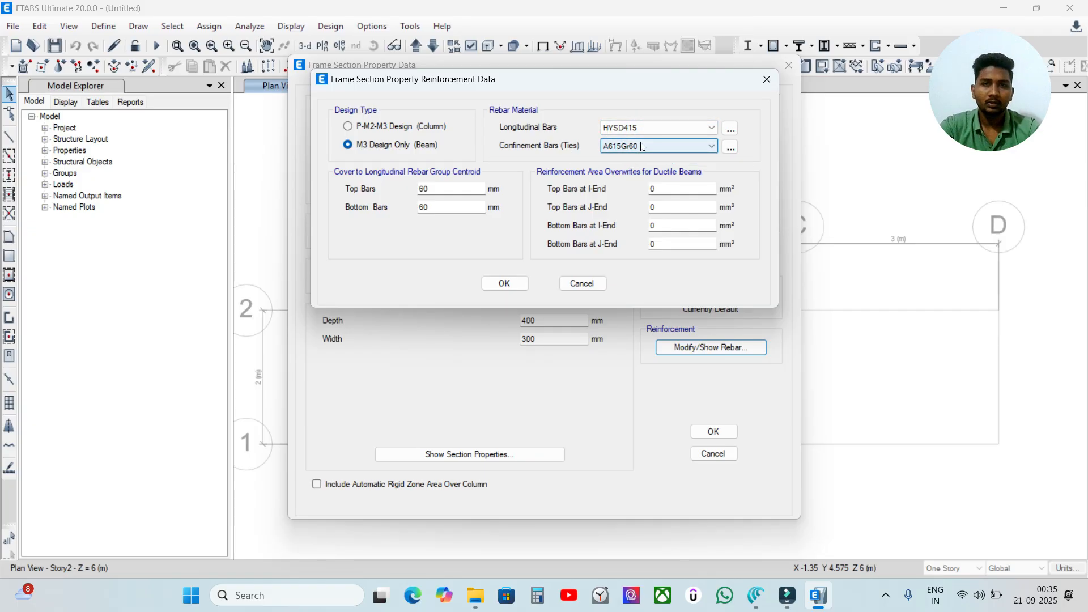
left_click(641, 149)
left_click(636, 176)
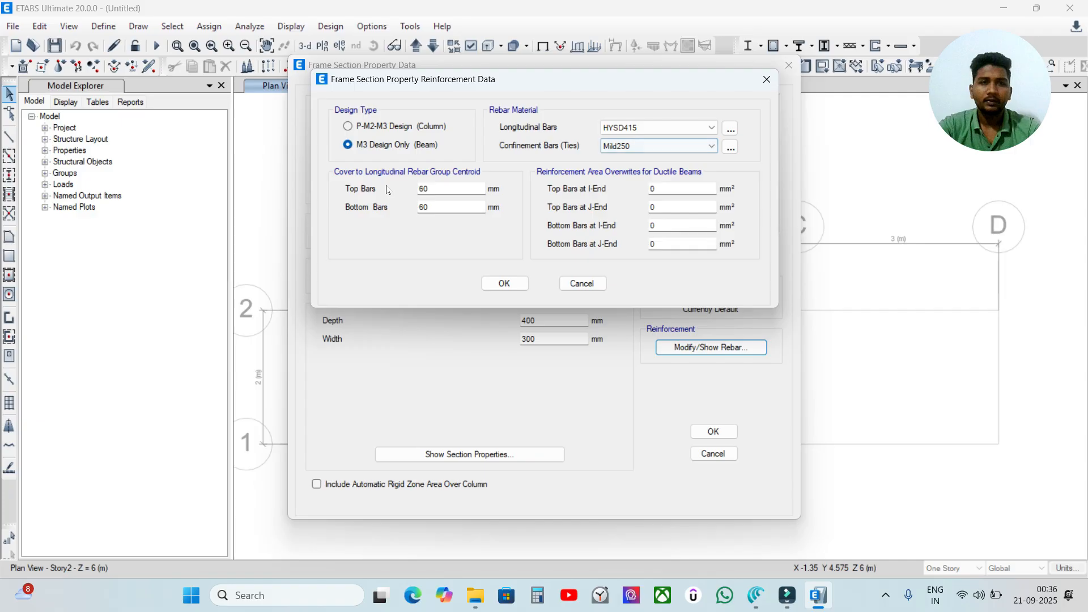
Step: Set the cover to 25 mm for both top and bottom bars and accept the beam section
left_click_drag(436, 189, 344, 186)
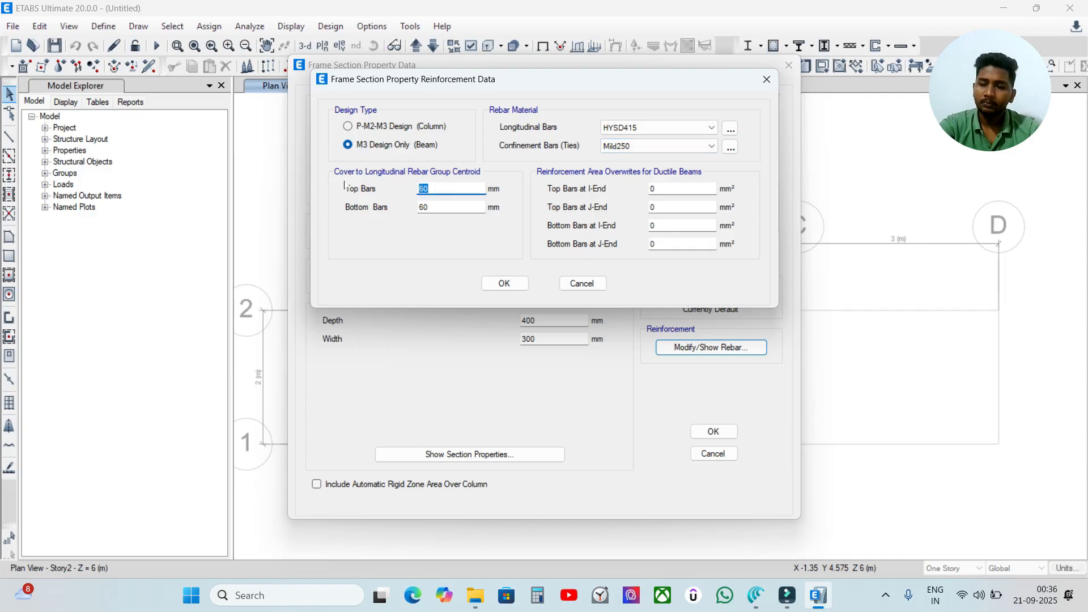
left_click_drag(448, 207, 366, 216)
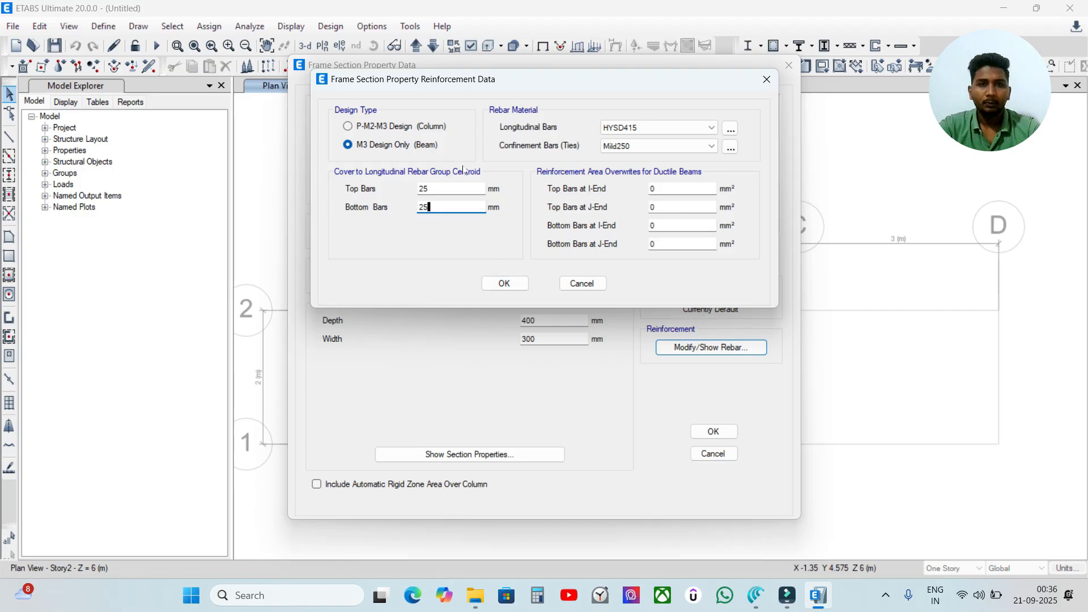
left_click(504, 282)
left_click(709, 431)
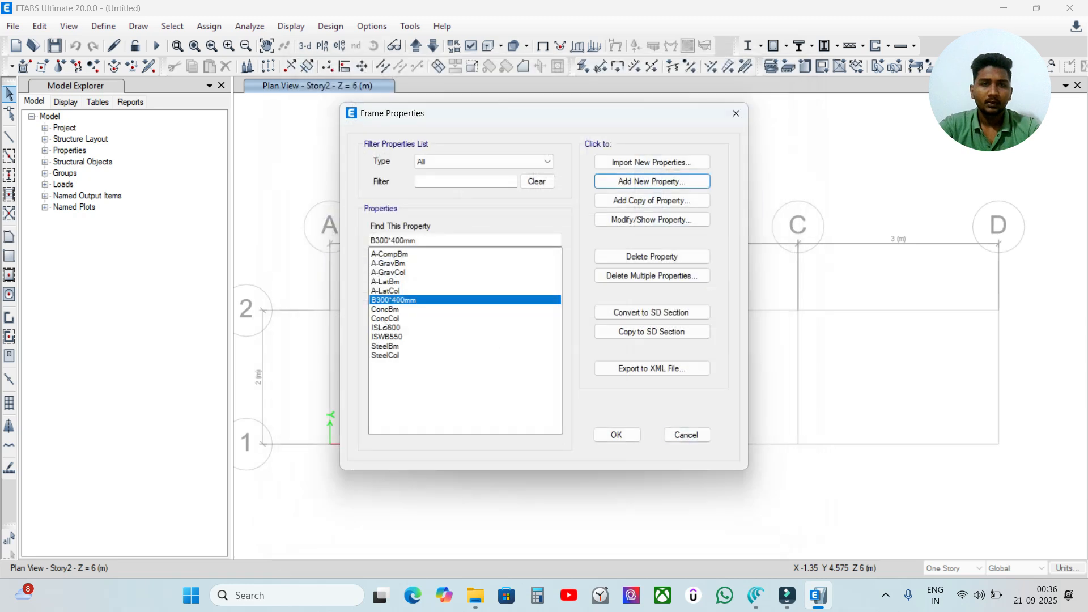
Step: Delete the preset frame sections in bulk, keeping B300*400mm, and accept the frame properties
left_click(661, 278)
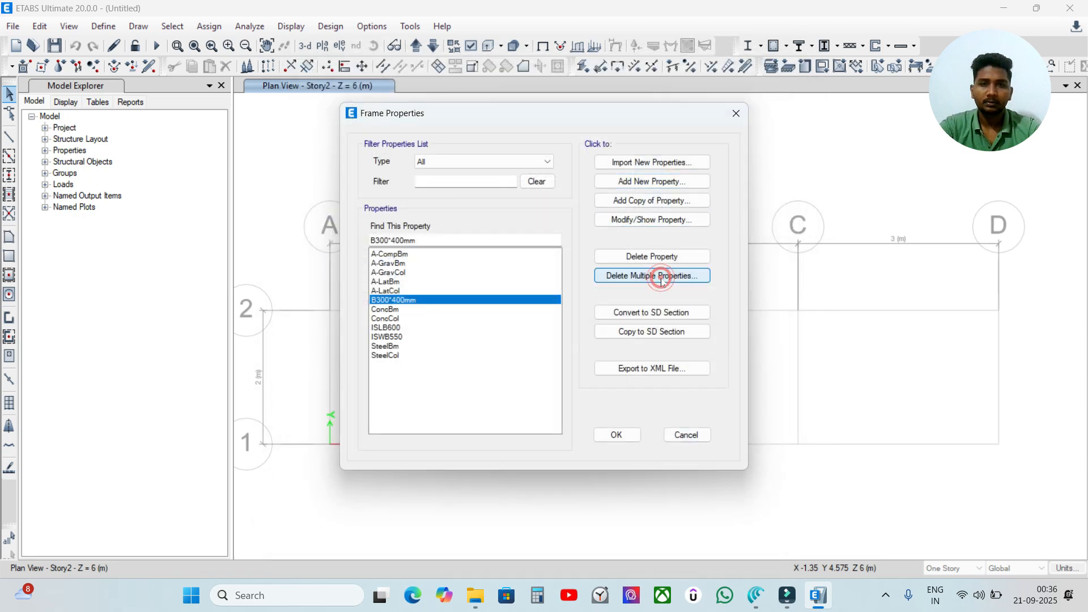
left_click_drag(489, 286, 492, 332)
left_click(527, 409)
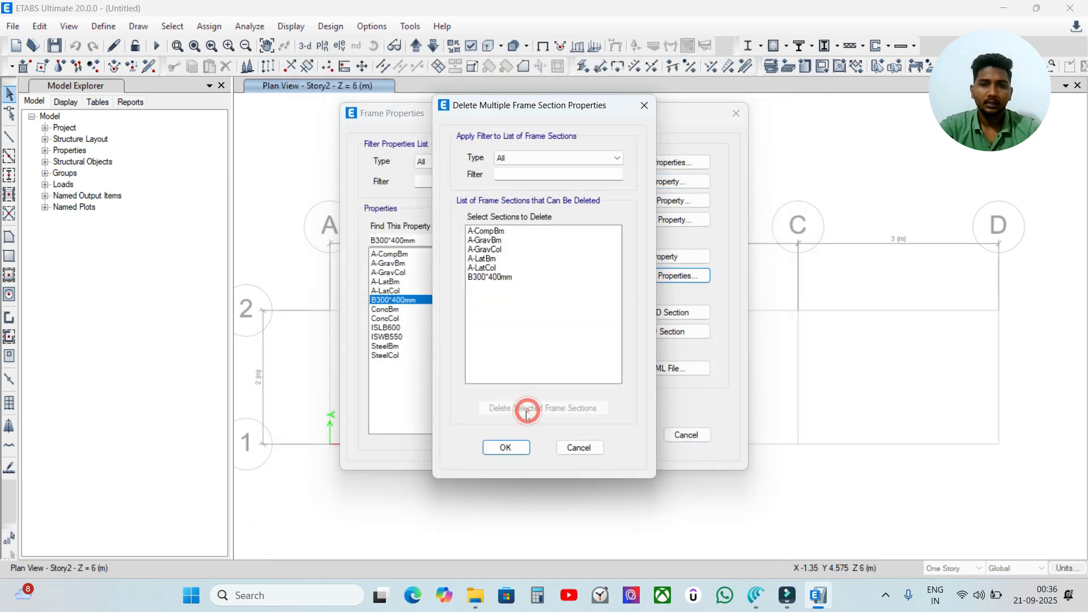
left_click_drag(515, 265, 524, 199)
left_click(542, 408)
left_click_drag(530, 253, 530, 231)
left_click(529, 408)
left_click(505, 447)
left_click(621, 435)
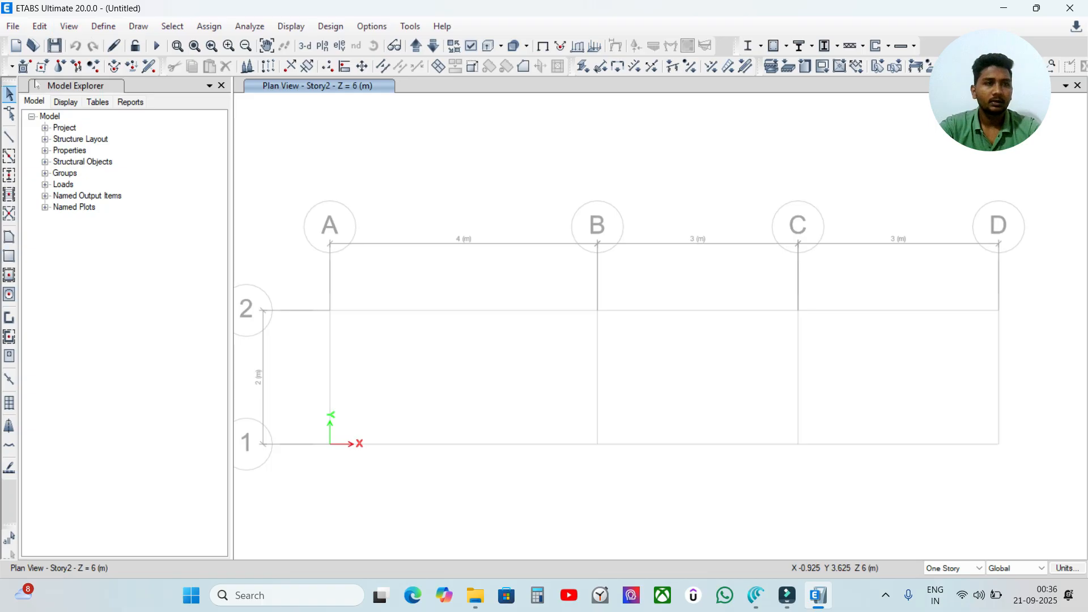
Step: Switch to the Canva page to review the beam's loading diagram and list of modelling steps
left_click(754, 595)
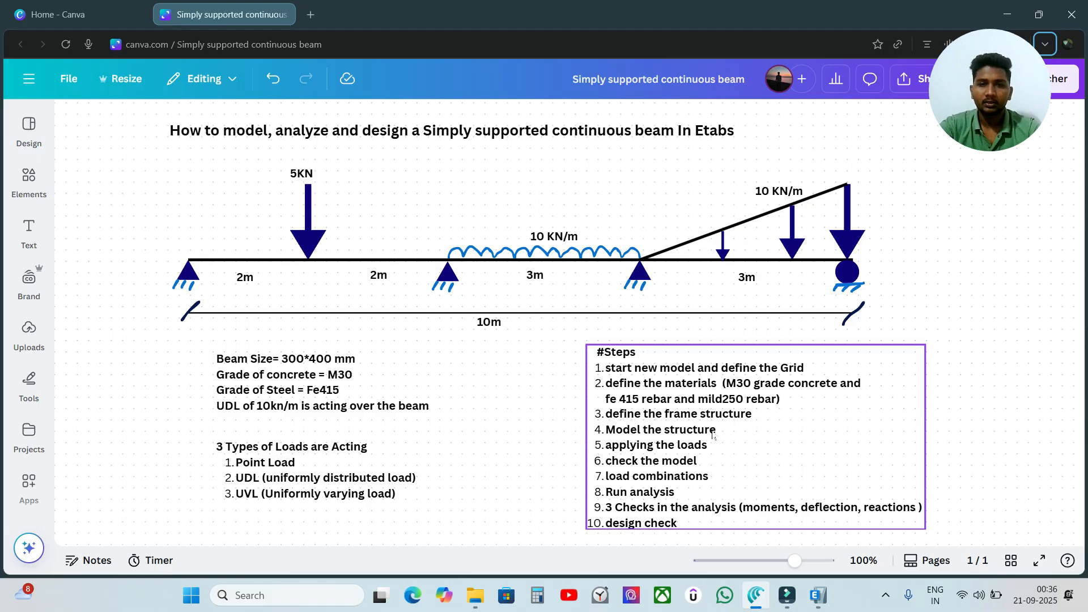
Step: Switch back to ETABS and its Story2 plan view
left_click(818, 595)
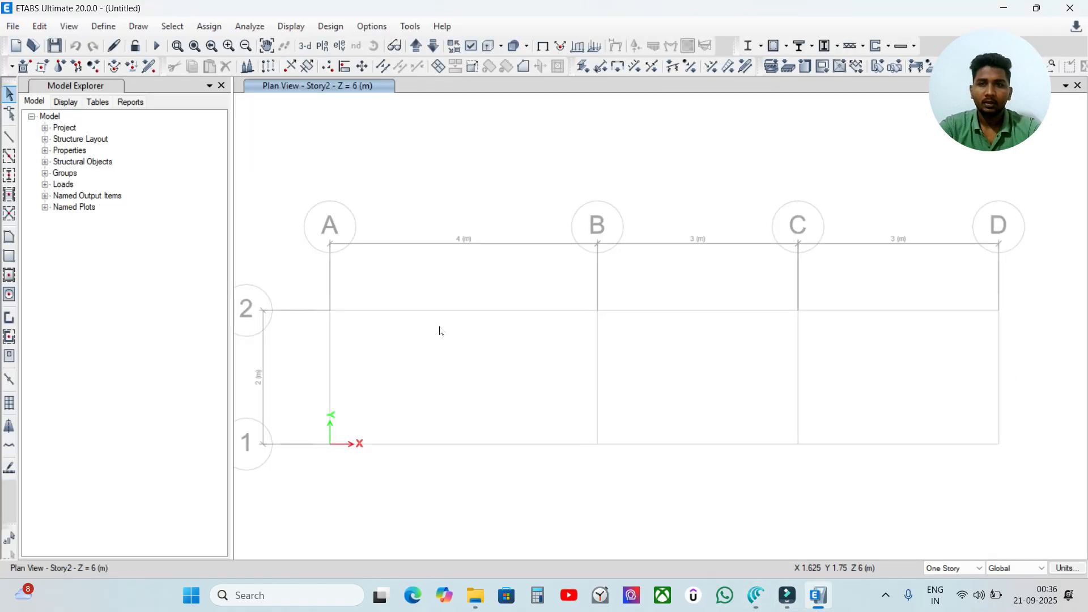
left_click(9, 157)
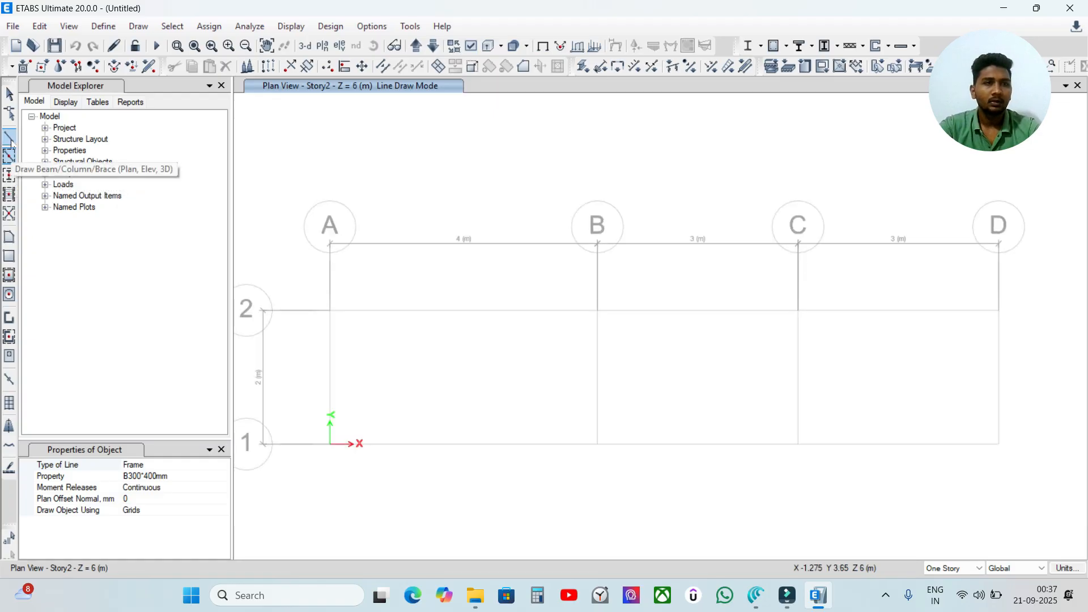
left_click(10, 140)
left_click(331, 311)
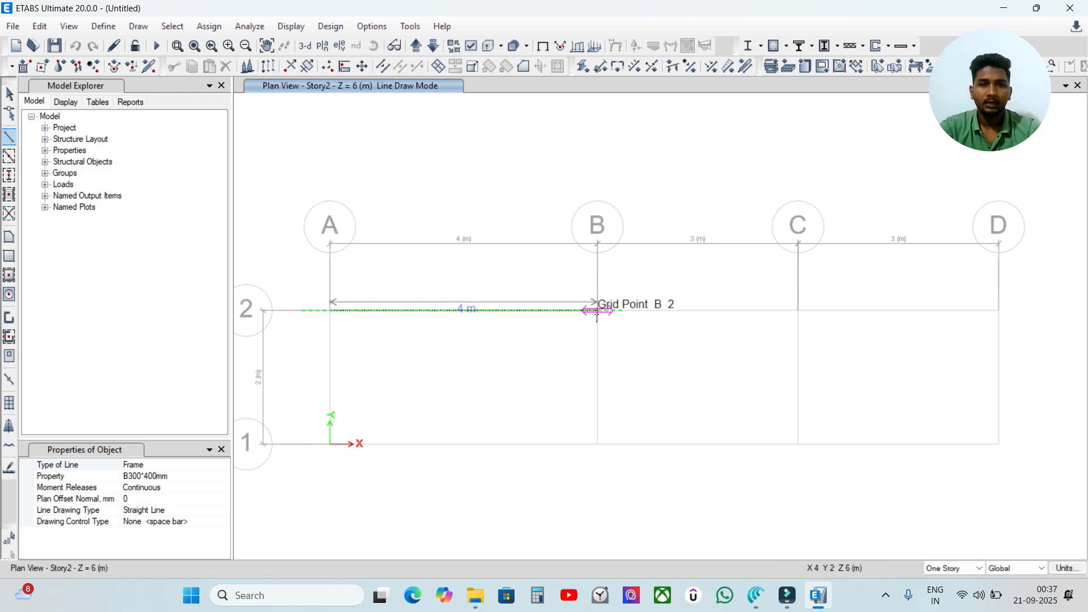
key("Escape")
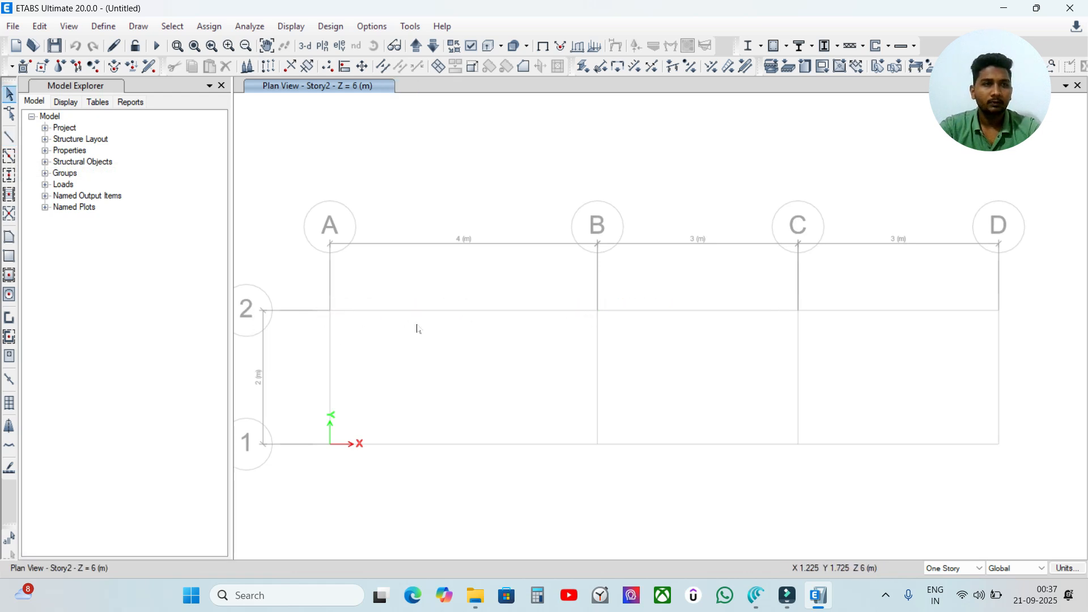
Step: Draw three B300*400mm beams along grid line 2, spanning A to B, B to C and C to D
left_click(8, 157)
left_click(171, 479)
left_click(224, 477)
left_click(224, 477)
left_click(393, 311)
left_click(712, 313)
left_click(844, 313)
key("Escape")
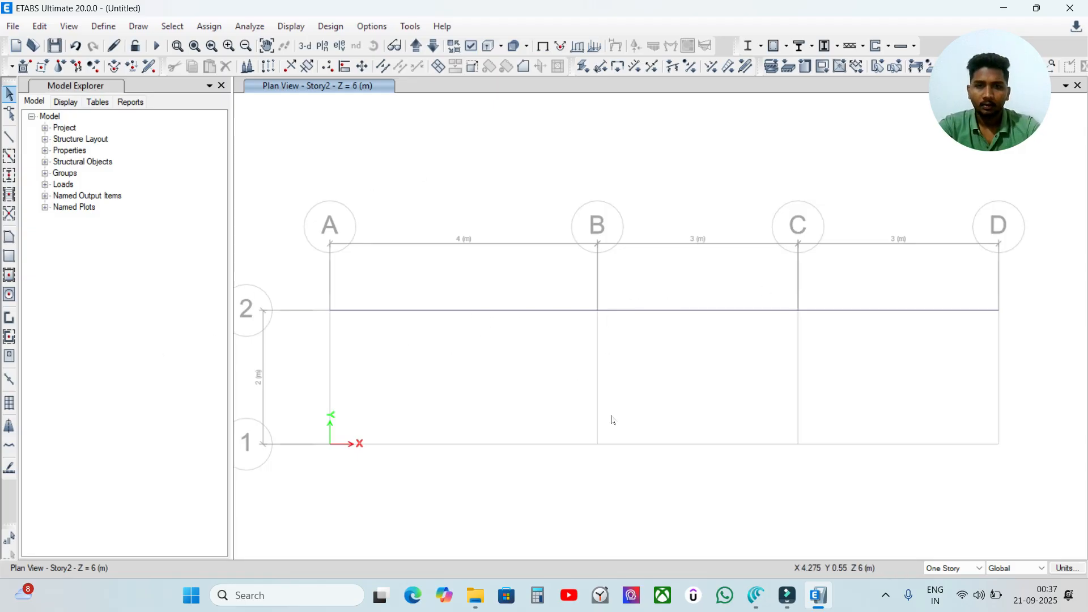
Step: Check the supports in the Canva diagram and assign pinned restraints in ETABS to joints A, B and C on grid line 2
left_click(756, 595)
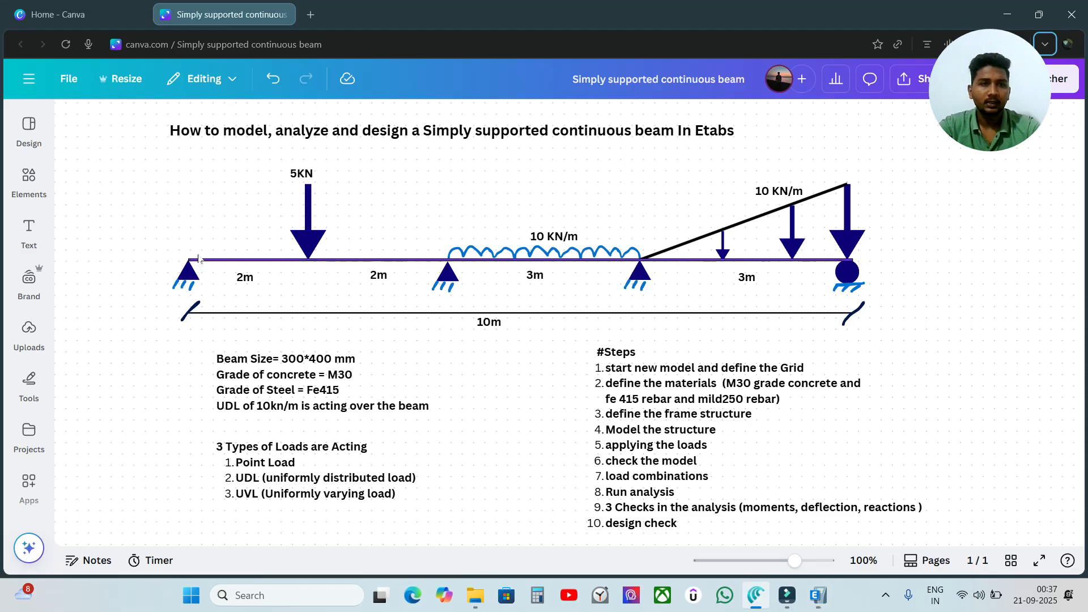
left_click(818, 595)
left_click(330, 310)
left_click(597, 310)
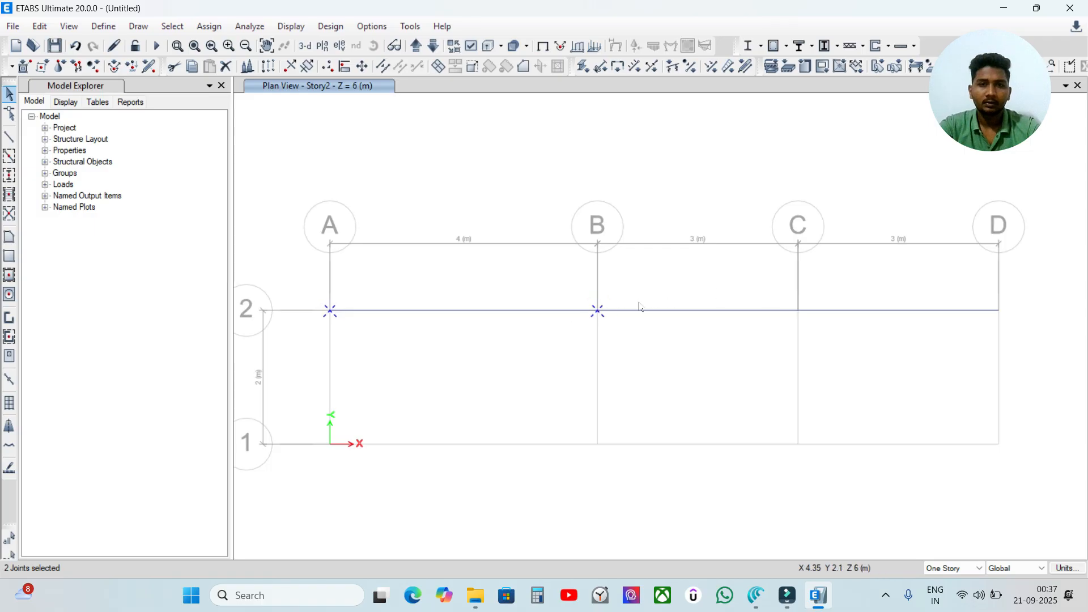
left_click(799, 310)
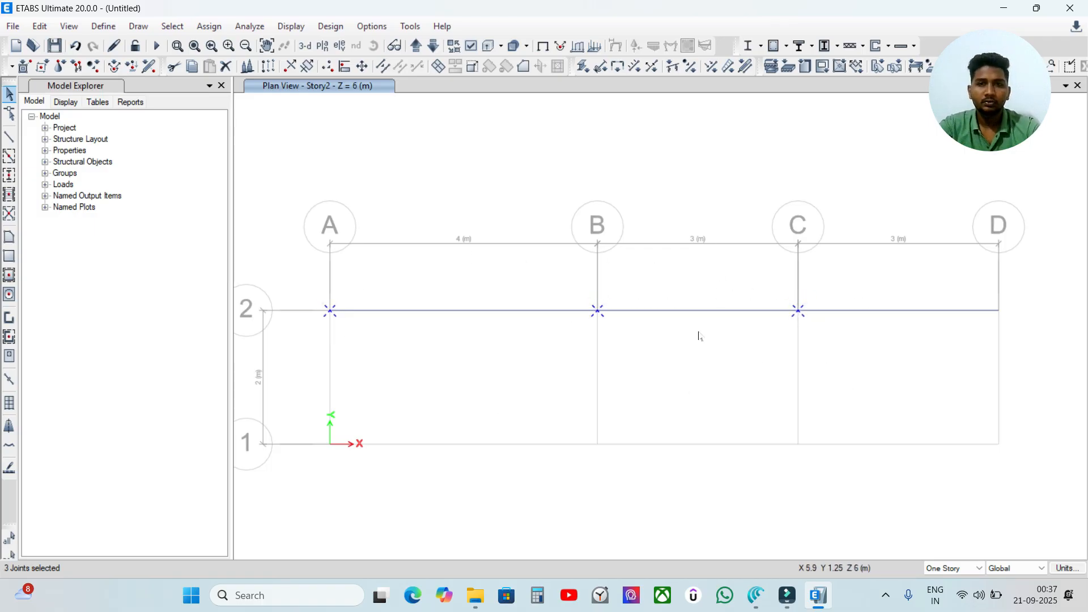
left_click(206, 27)
mouse_move(248, 45)
left_click(475, 46)
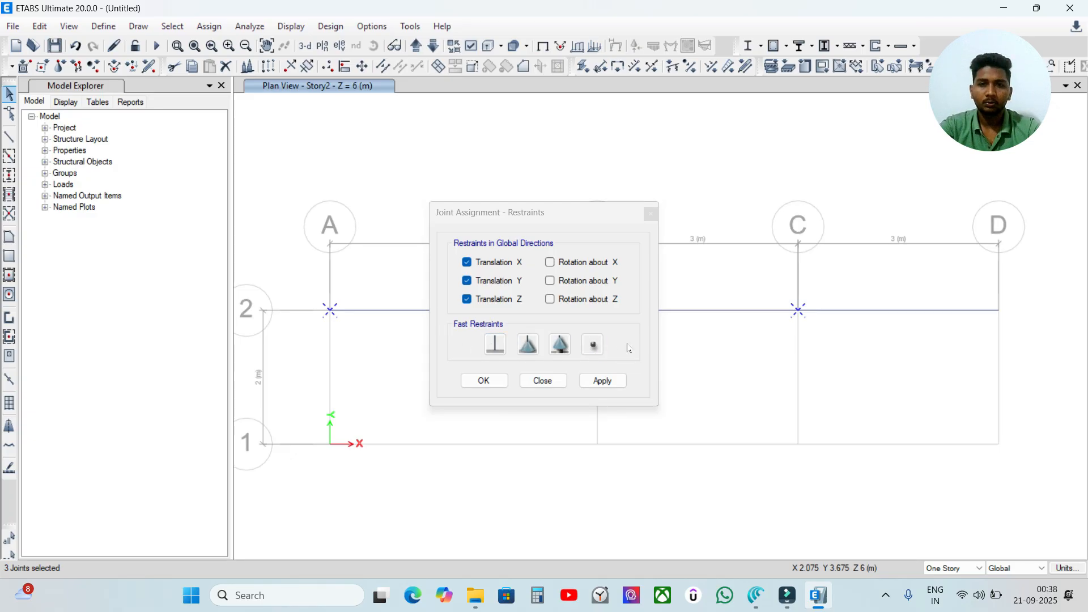
left_click(526, 346)
left_click(601, 379)
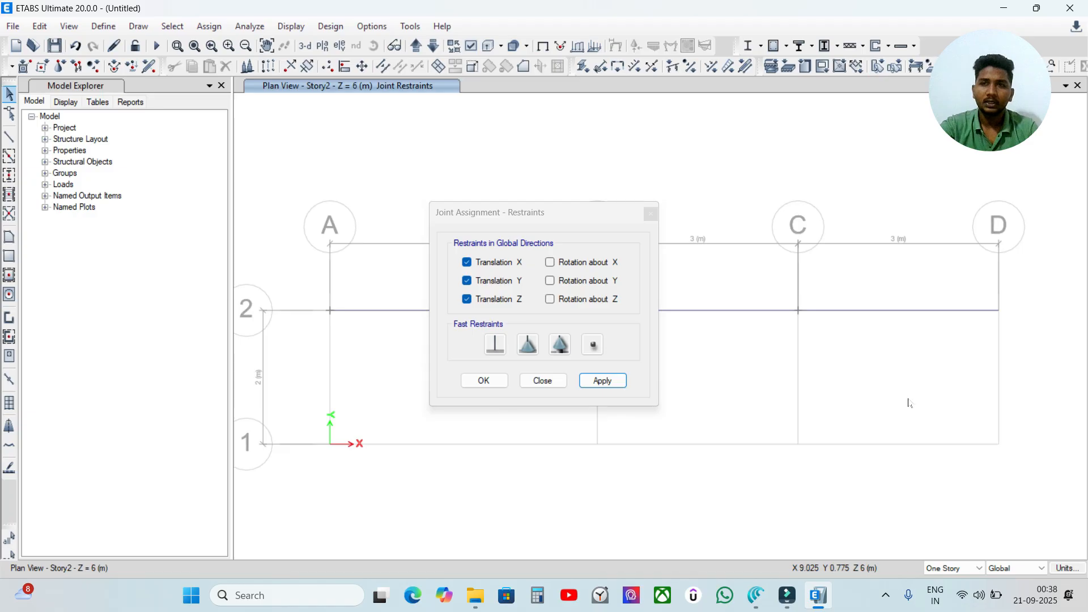
Step: Assign a roller restraint to the beam's end joint at D2, checking the support type against the Canva diagram
left_click(1000, 311)
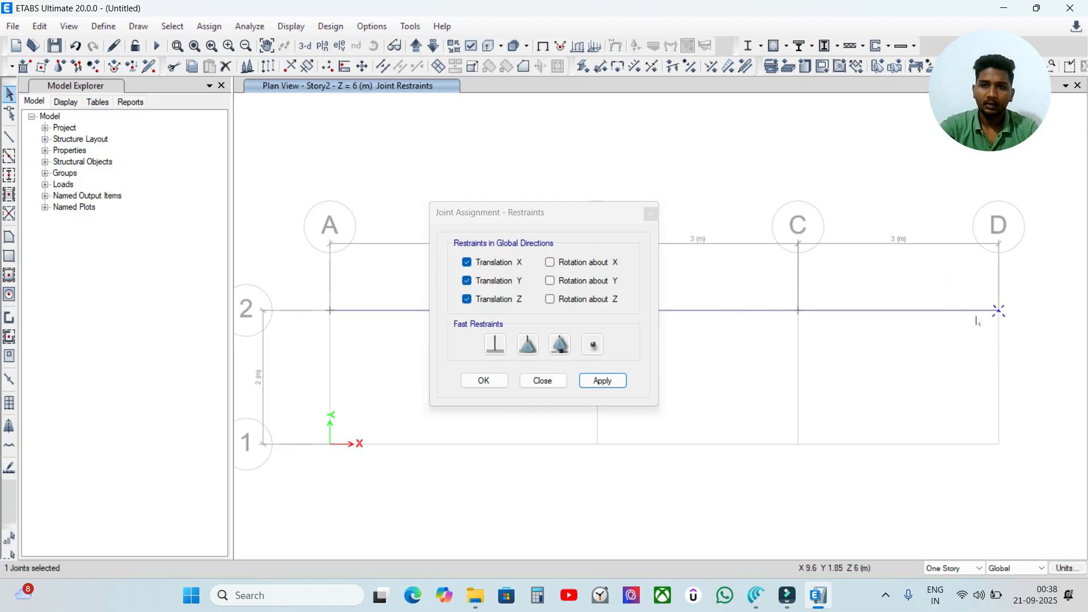
key("alt+Tab")
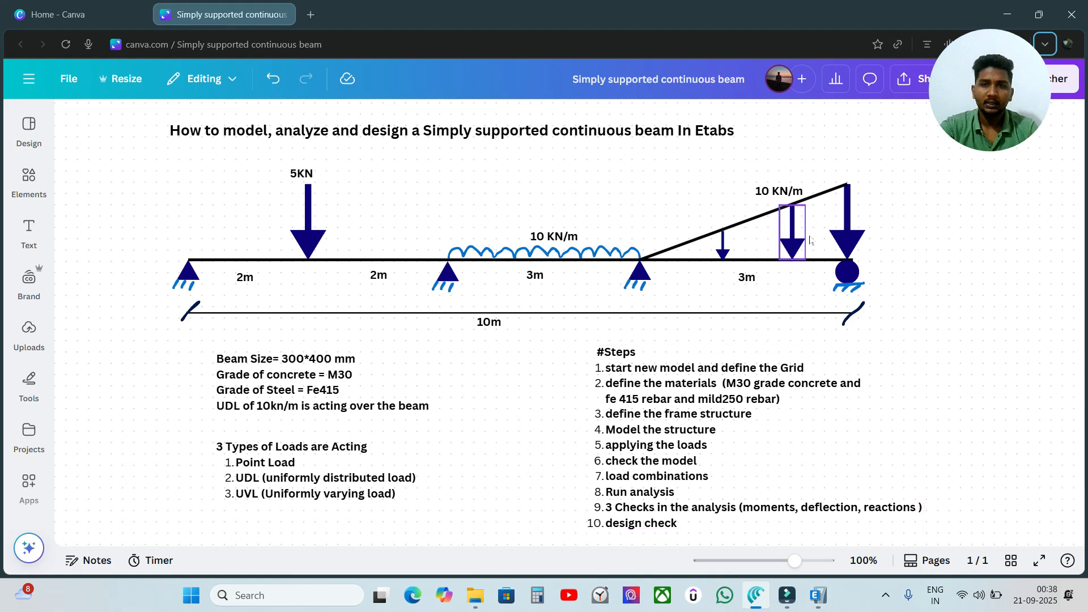
key("alt+Tab")
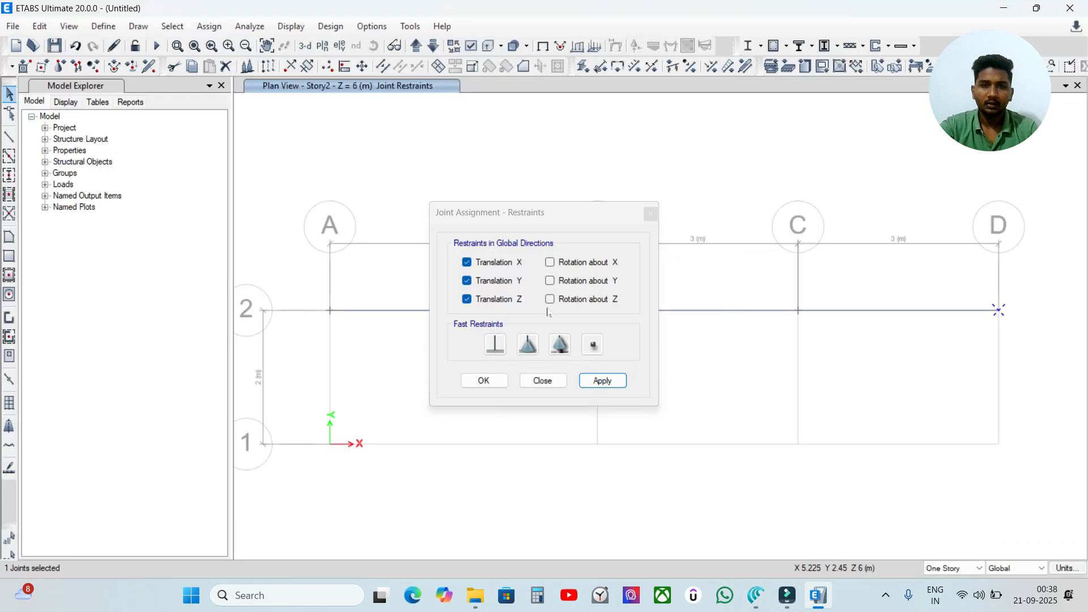
left_click(560, 347)
left_click(601, 380)
left_click(485, 380)
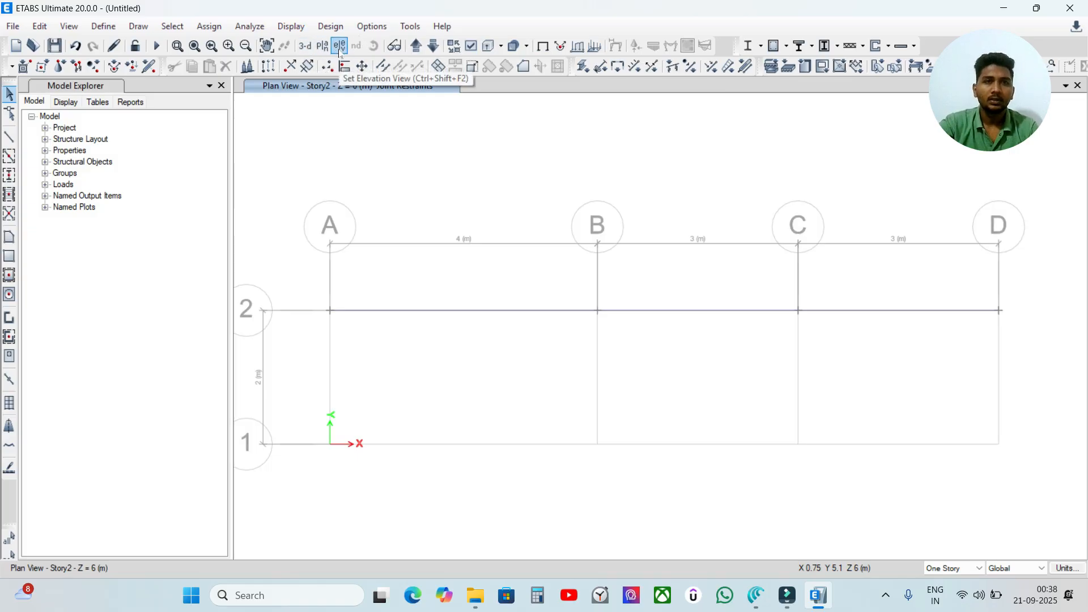
Step: Display the elevation view along grid line 1
left_click(321, 47)
left_click(469, 257)
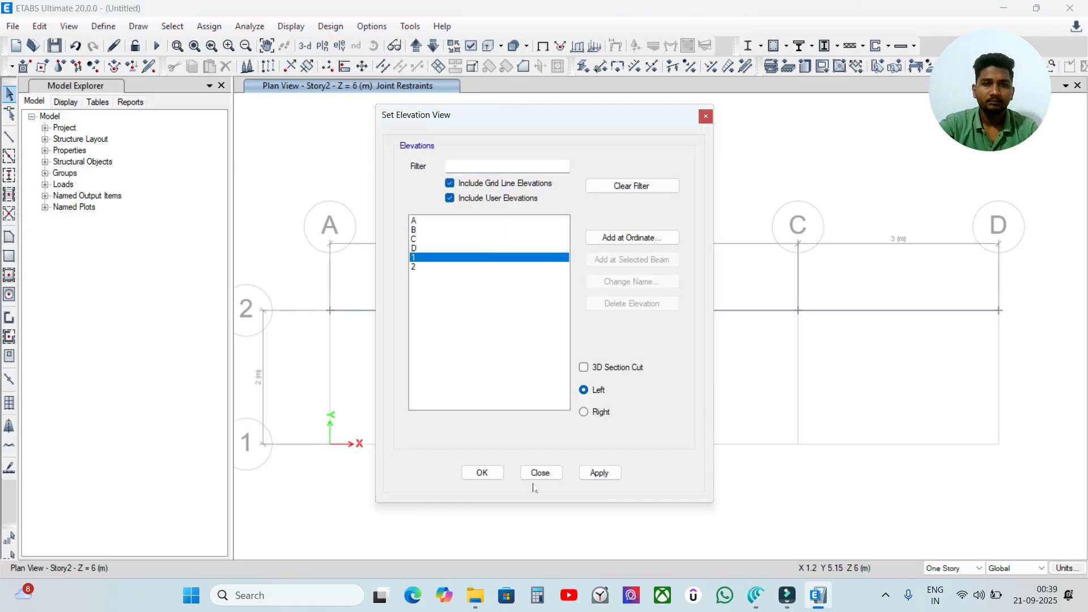
left_click(598, 472)
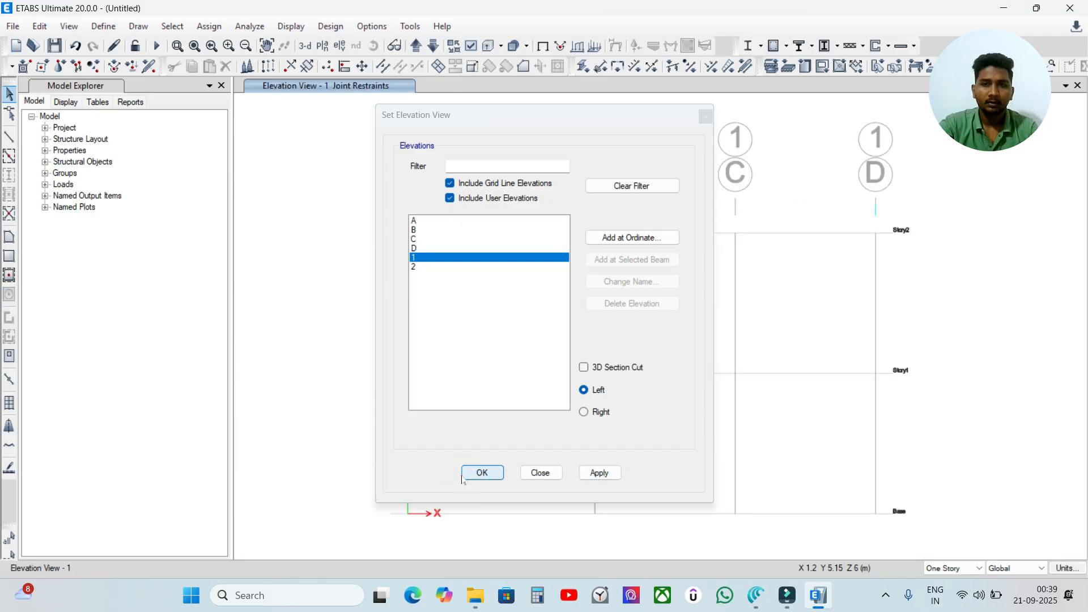
left_click(464, 476)
Step: Display the elevation view along grid line 2 and examine the support symbols under the beam
left_click(322, 46)
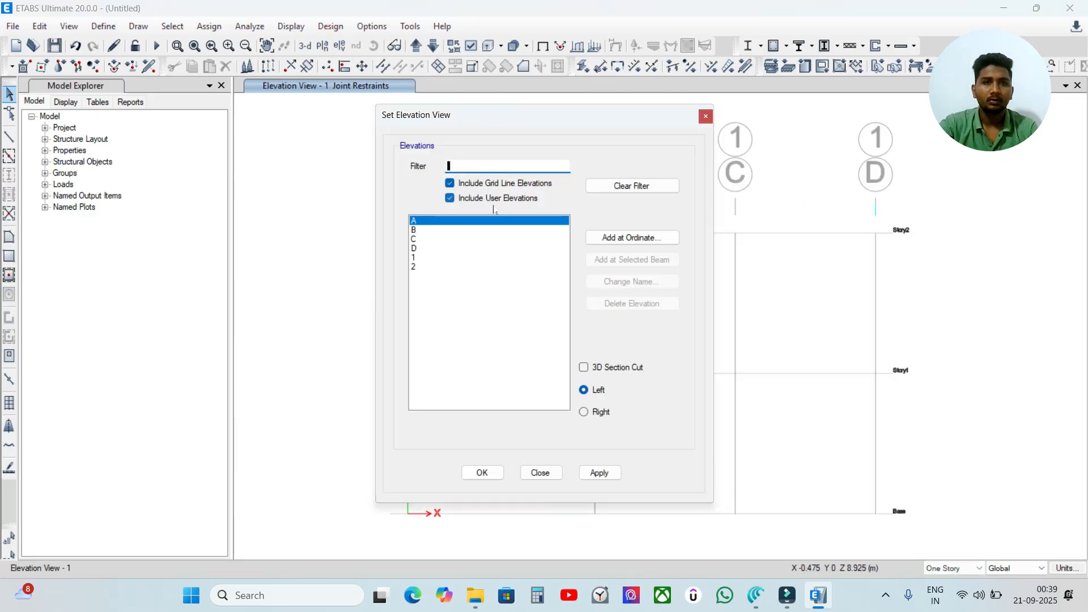
left_click(469, 267)
left_click(599, 472)
left_click(482, 474)
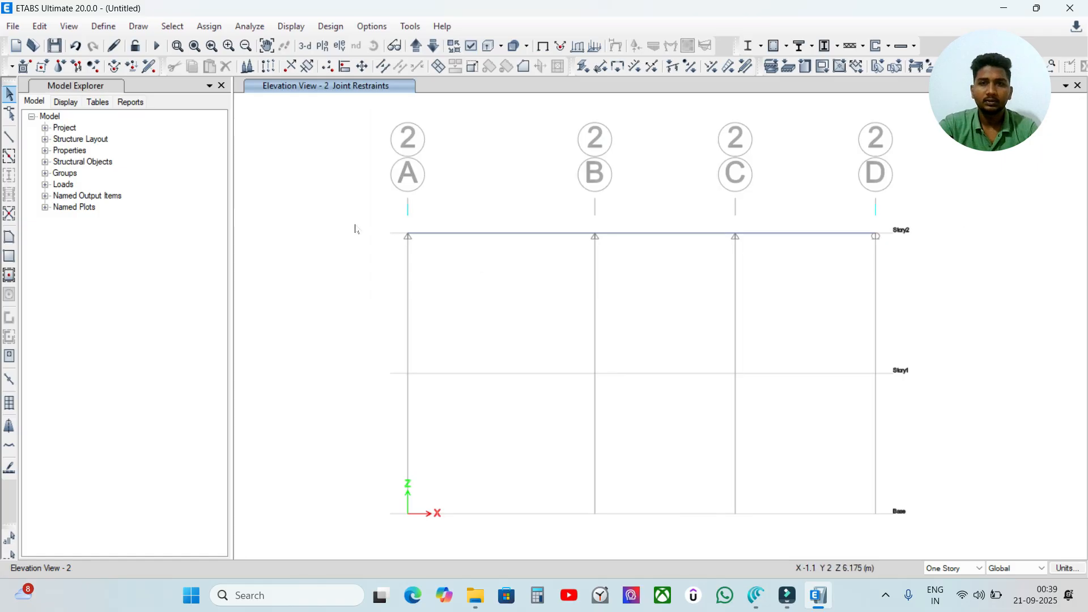
scroll(422, 244, "up", 3)
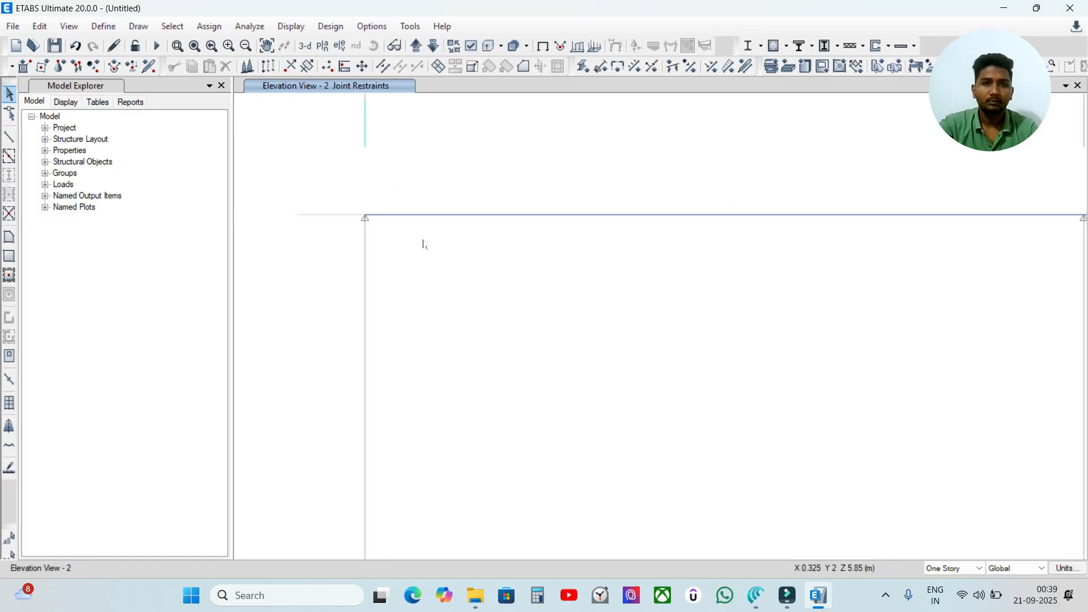
scroll(355, 224, "down", 3)
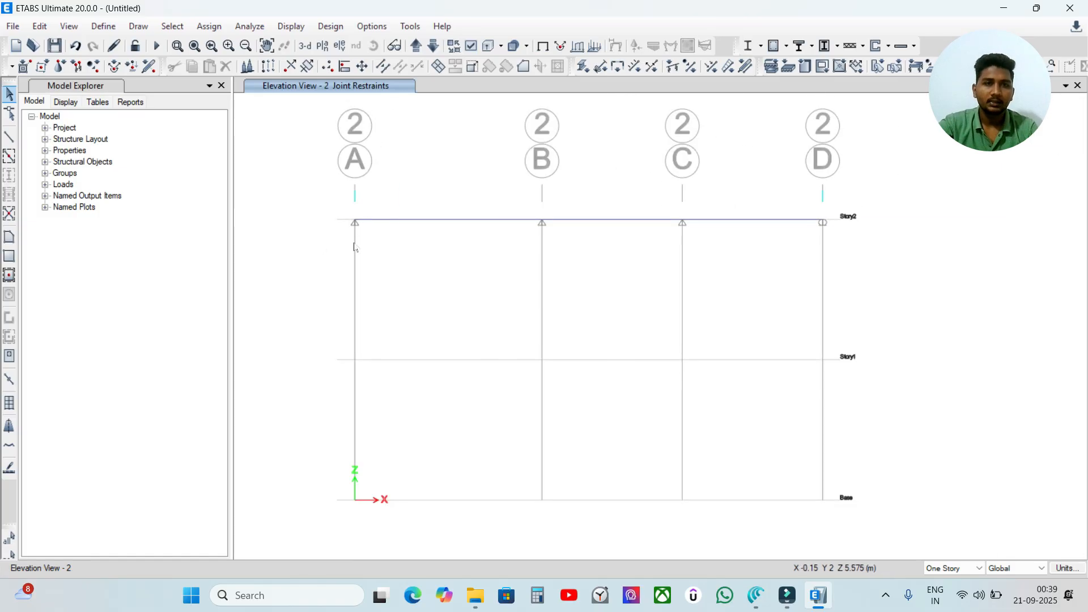
middle_click_drag(550, 229, 552, 299)
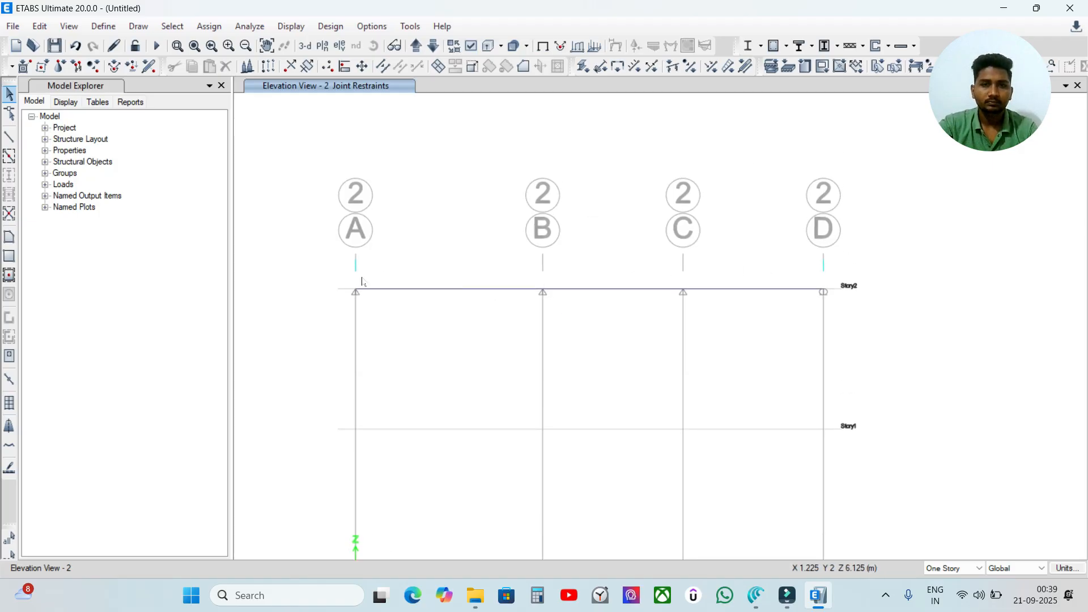
Step: Return to the Story2 plan view and open the frame point load assignment for the beam between A and B on grid line 2
left_click(323, 45)
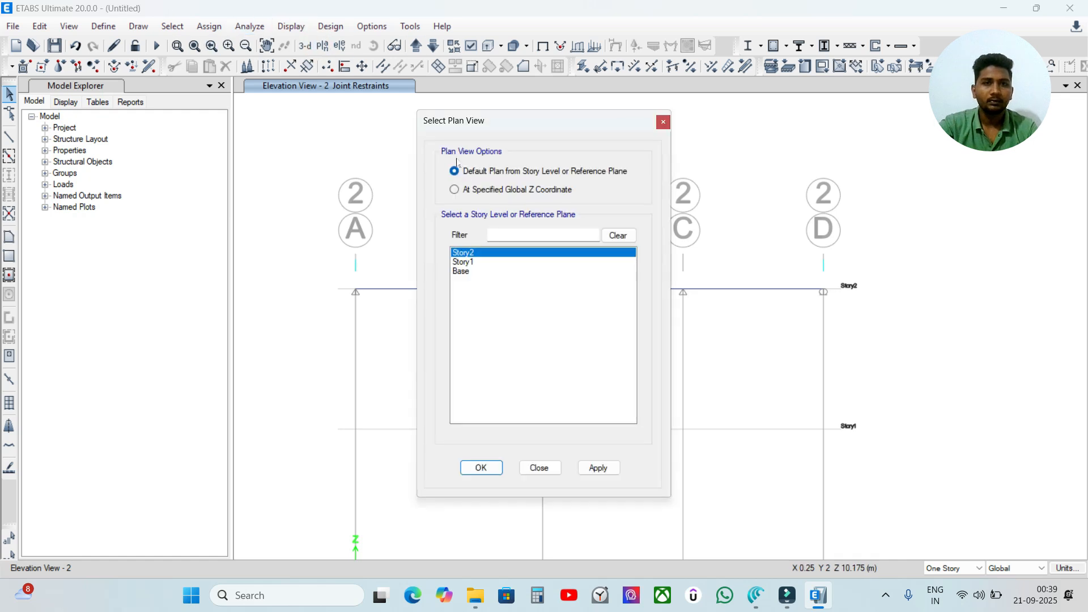
left_click(481, 467)
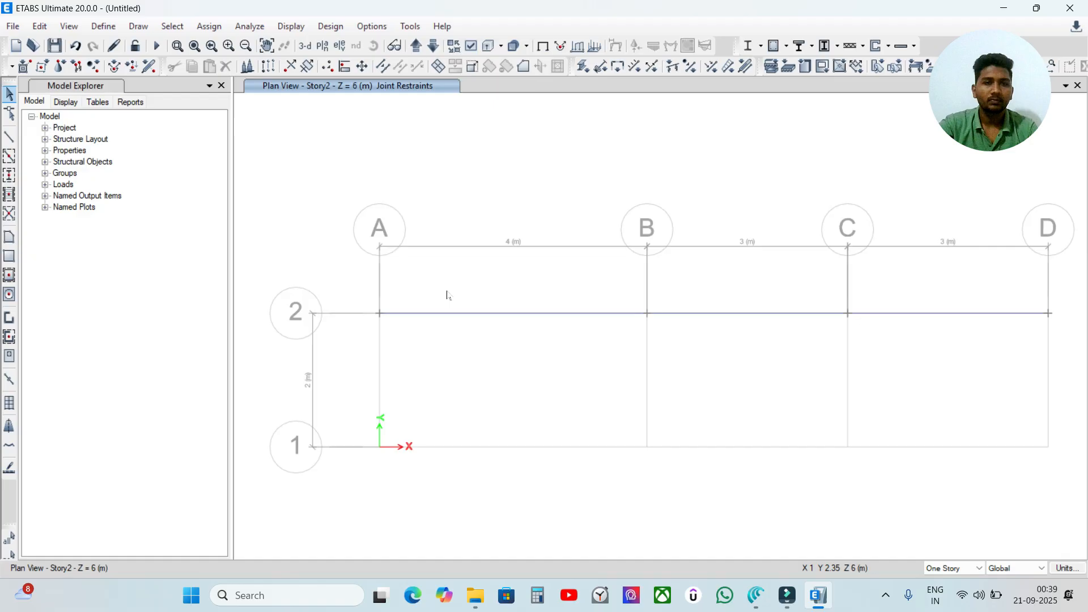
left_click(450, 313)
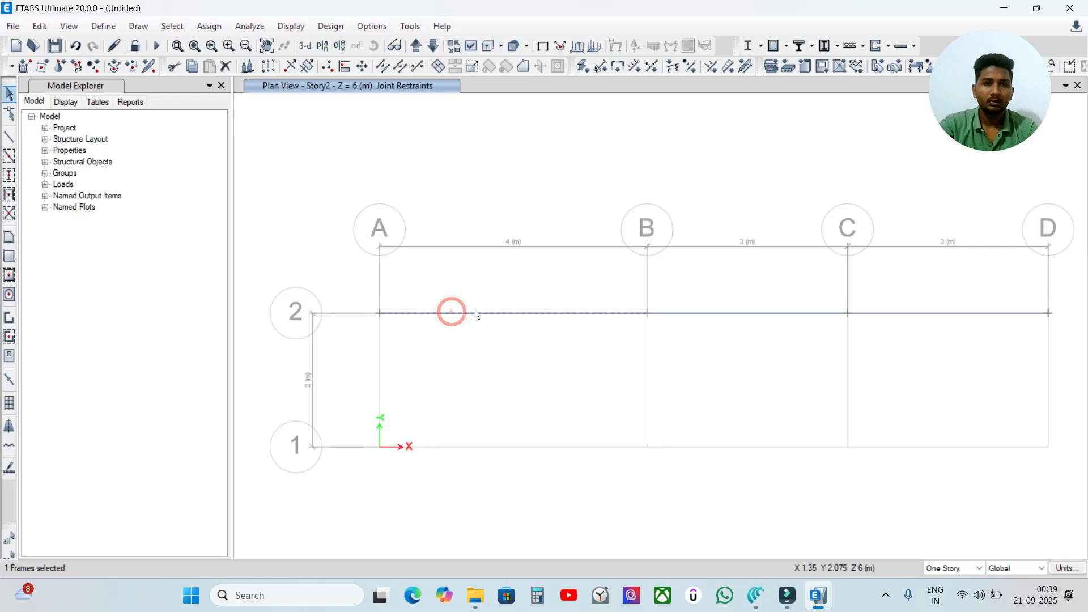
left_click(211, 27)
left_click(756, 596)
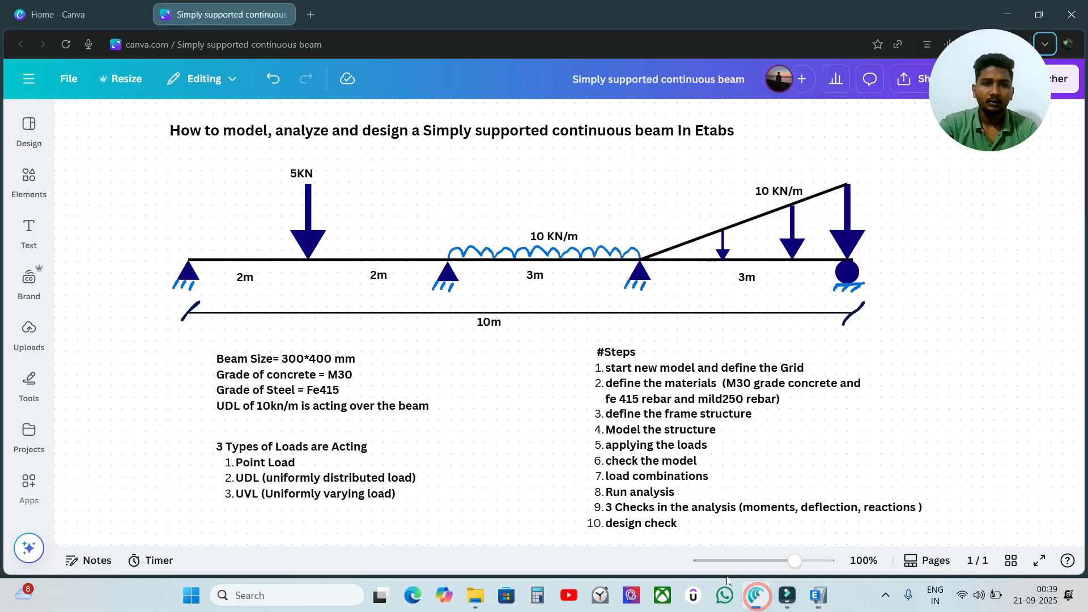
left_click(817, 605)
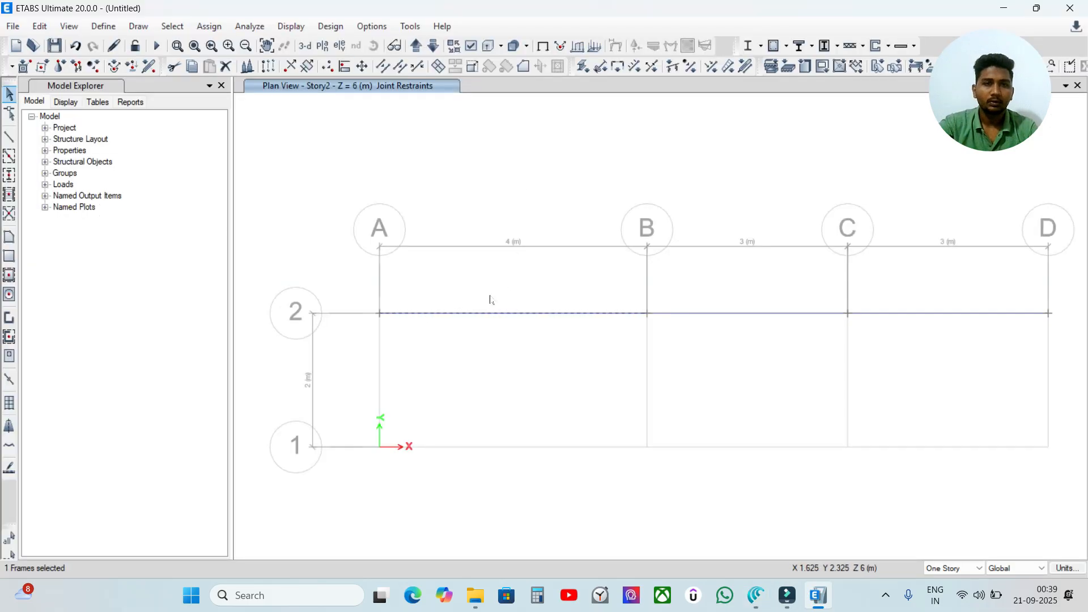
left_click(207, 27)
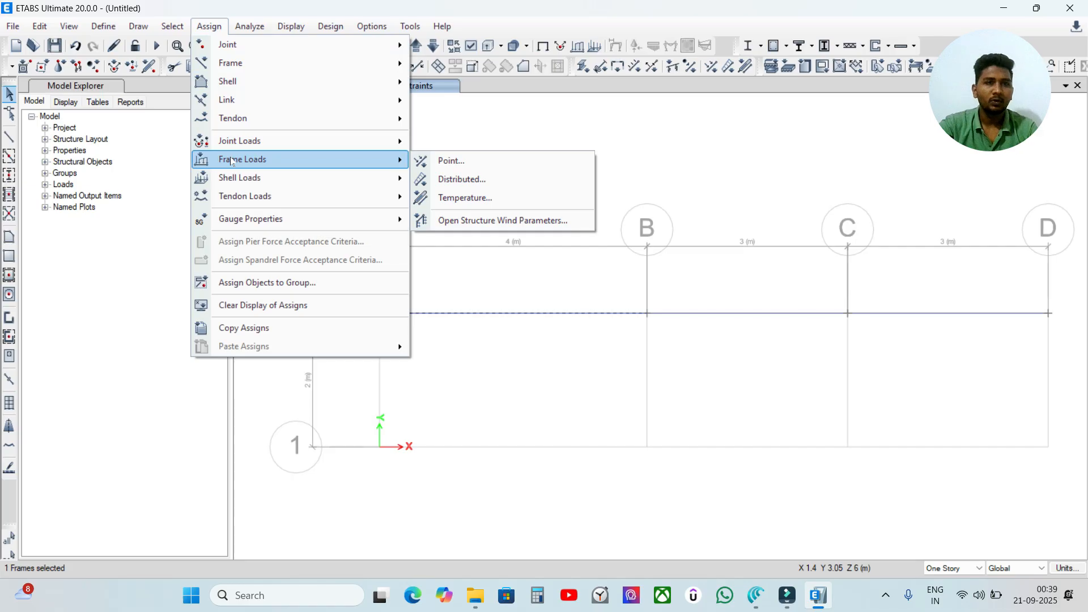
left_click(457, 164)
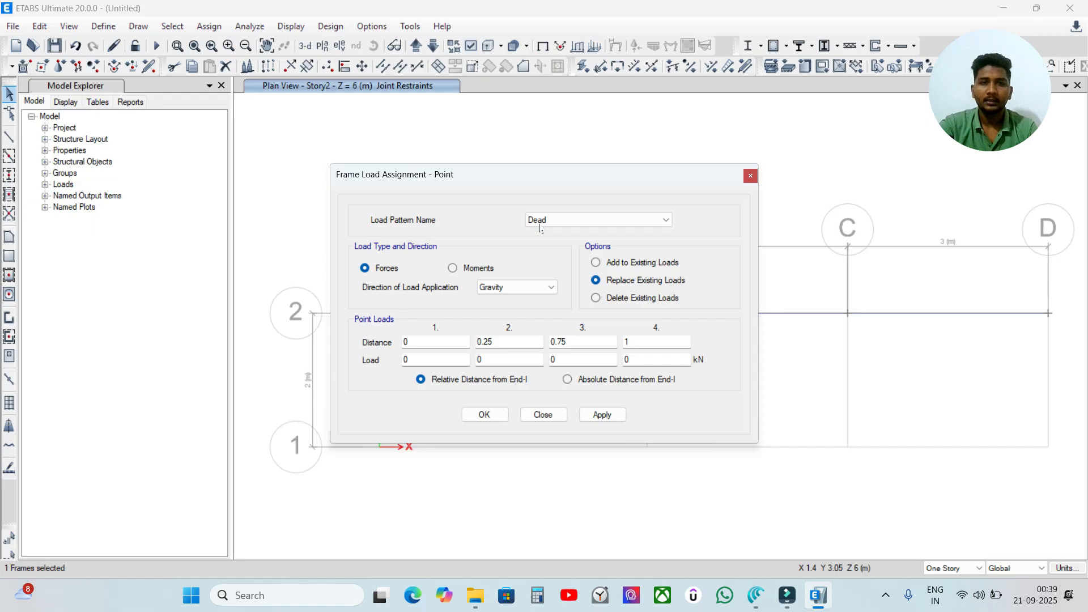
Step: Apply a 5 kN Live gravity point load to the A–B beam at an absolute distance of 2 m from End-I
left_click(566, 220)
left_click(562, 234)
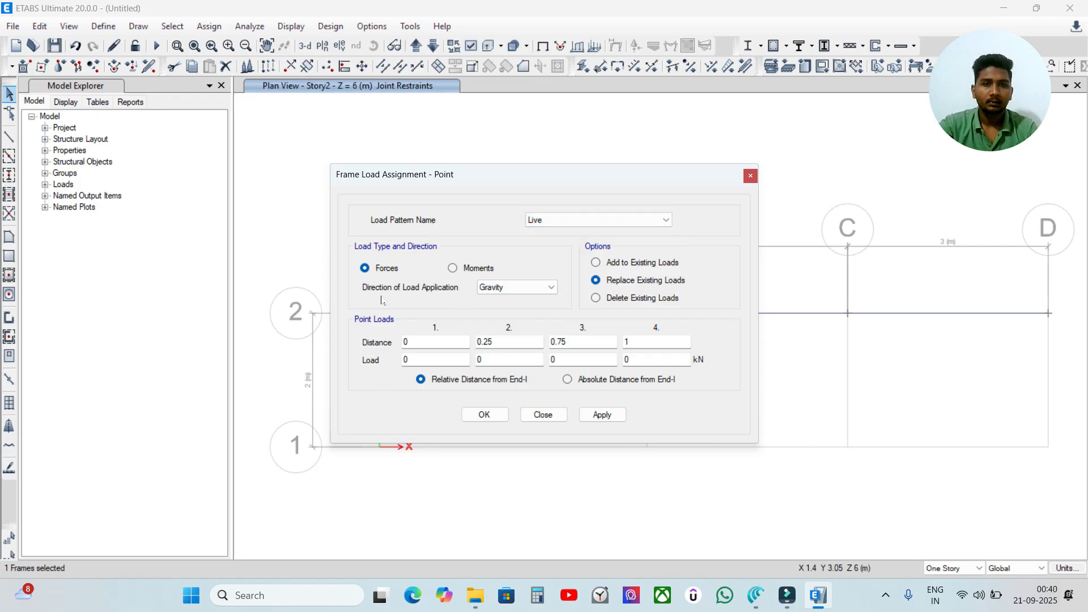
left_click(568, 380)
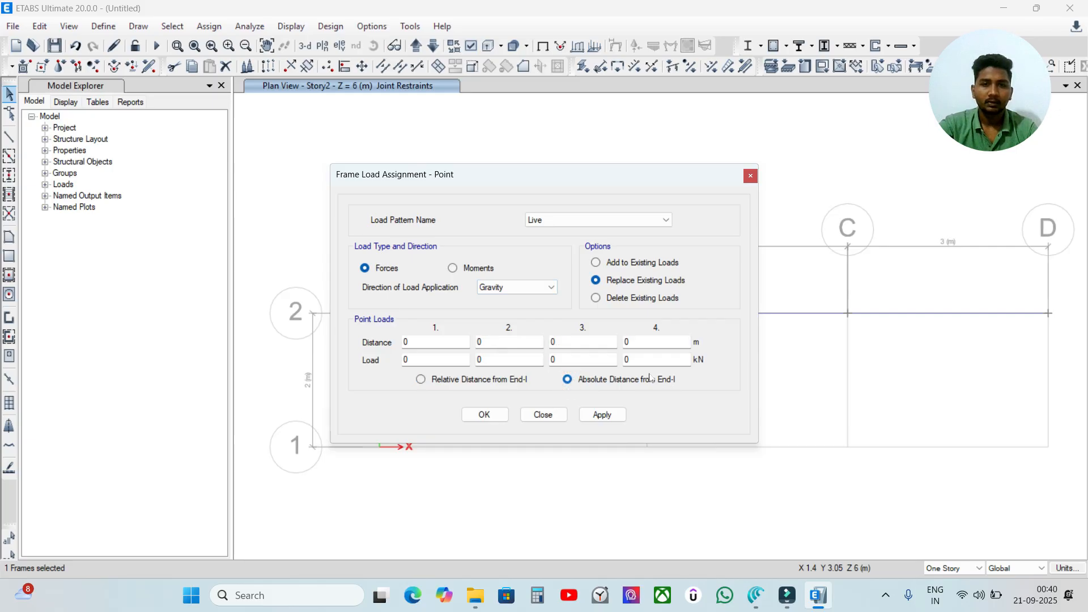
double_click(434, 345)
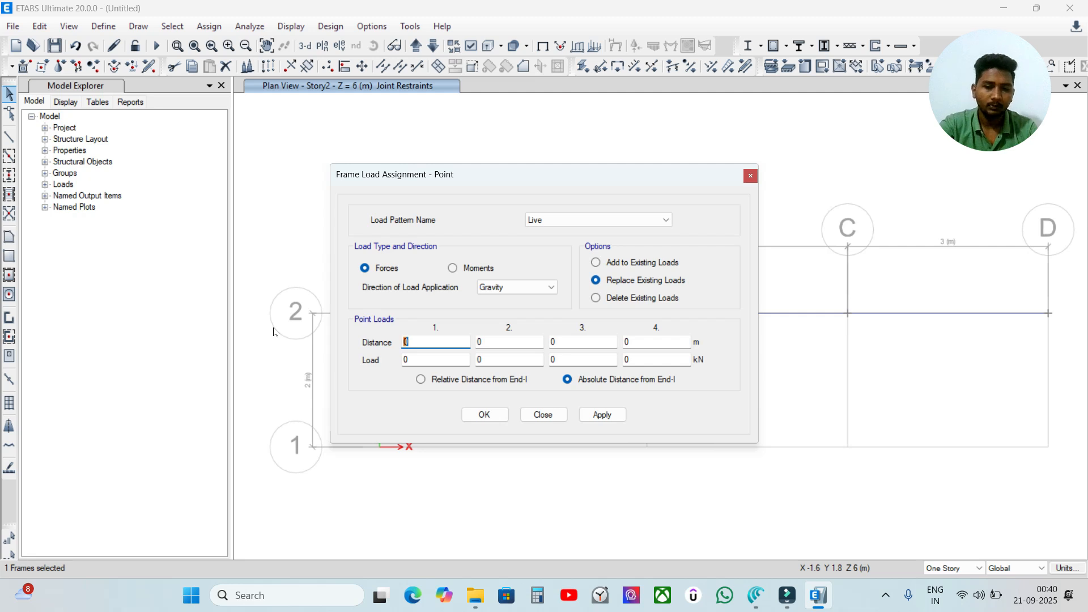
type("2")
key("Tab")
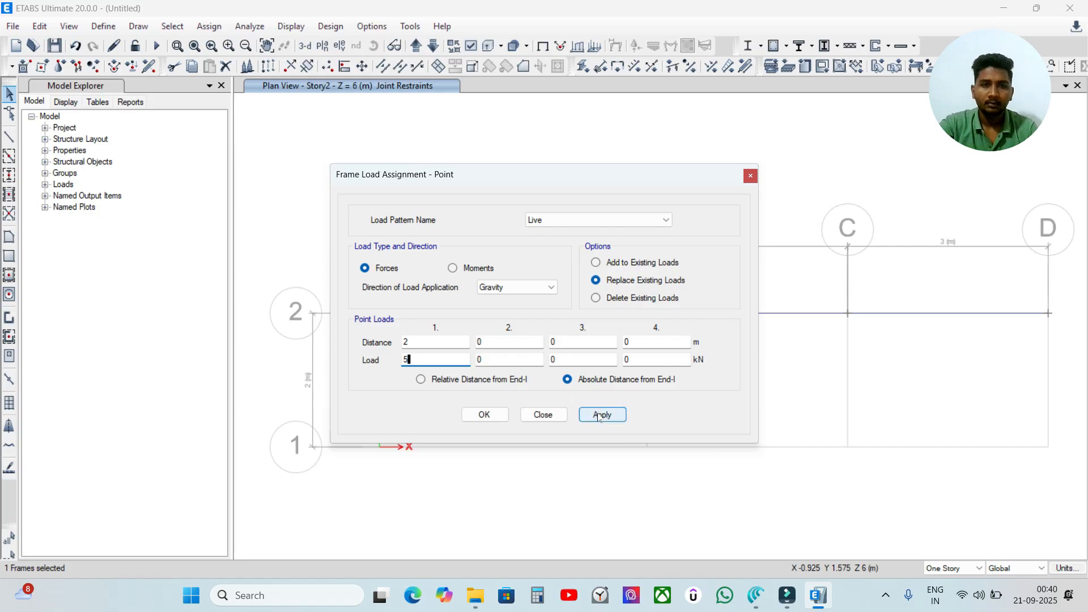
key("alt+Tab")
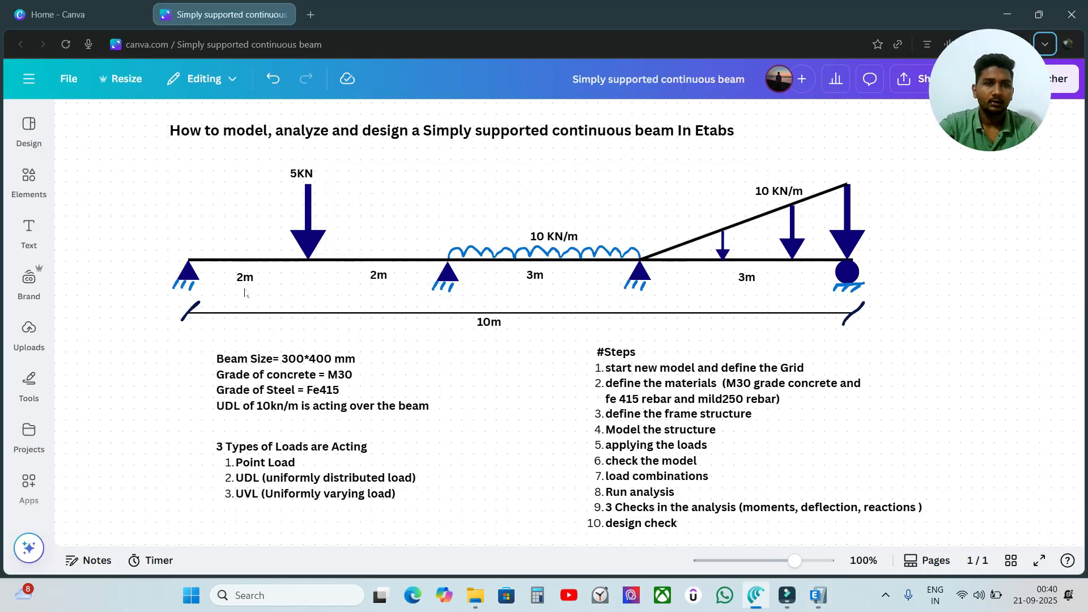
key("alt+Tab")
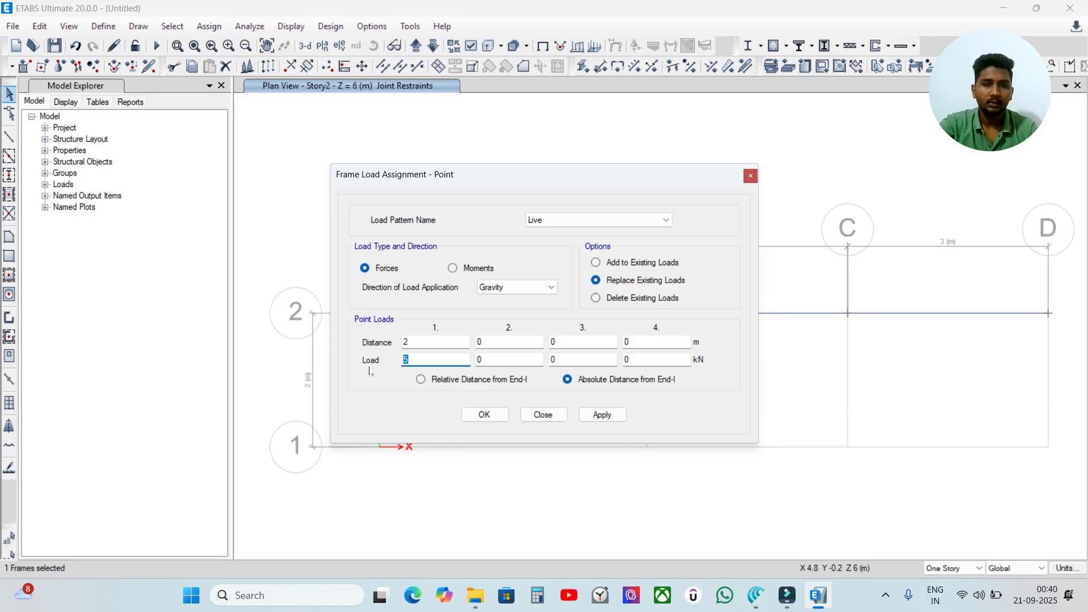
left_click(602, 415)
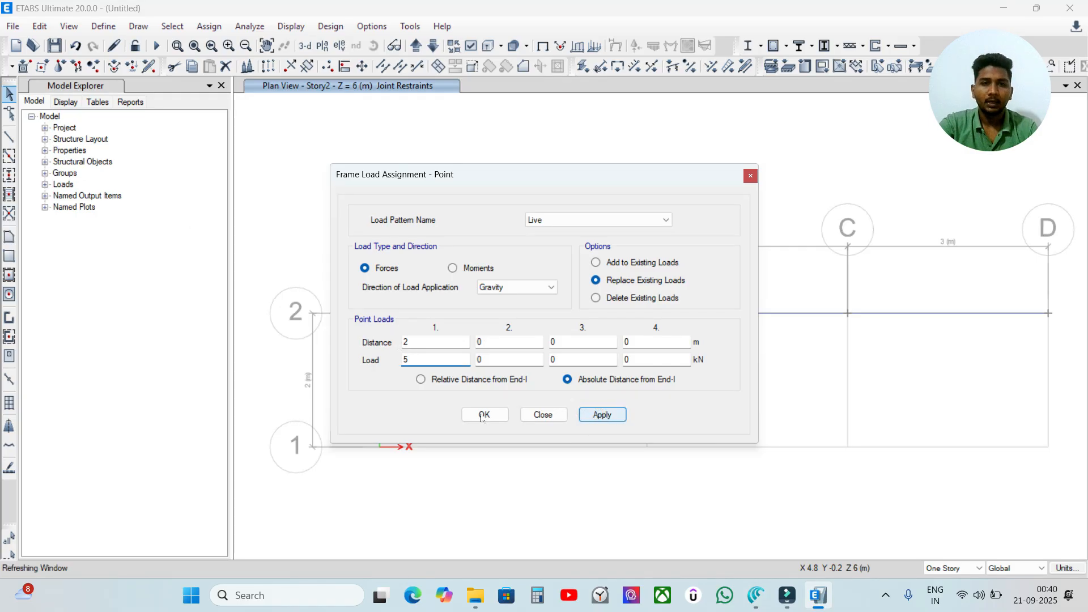
Step: Open the distributed frame load assignment for the beam between B and C on grid line 2, using the Live load pattern
left_click(485, 415)
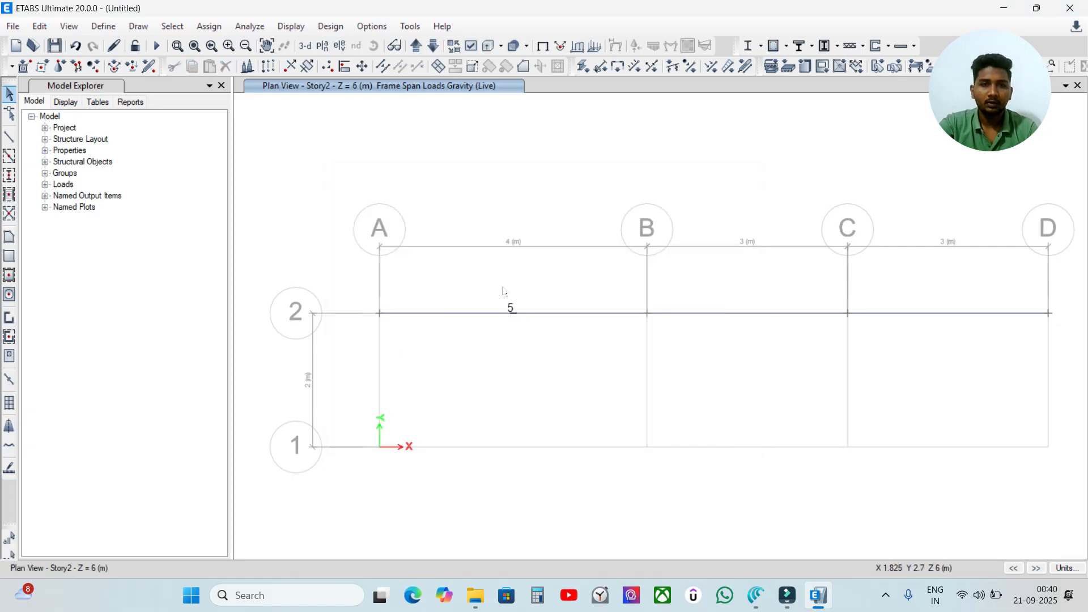
left_click(761, 314)
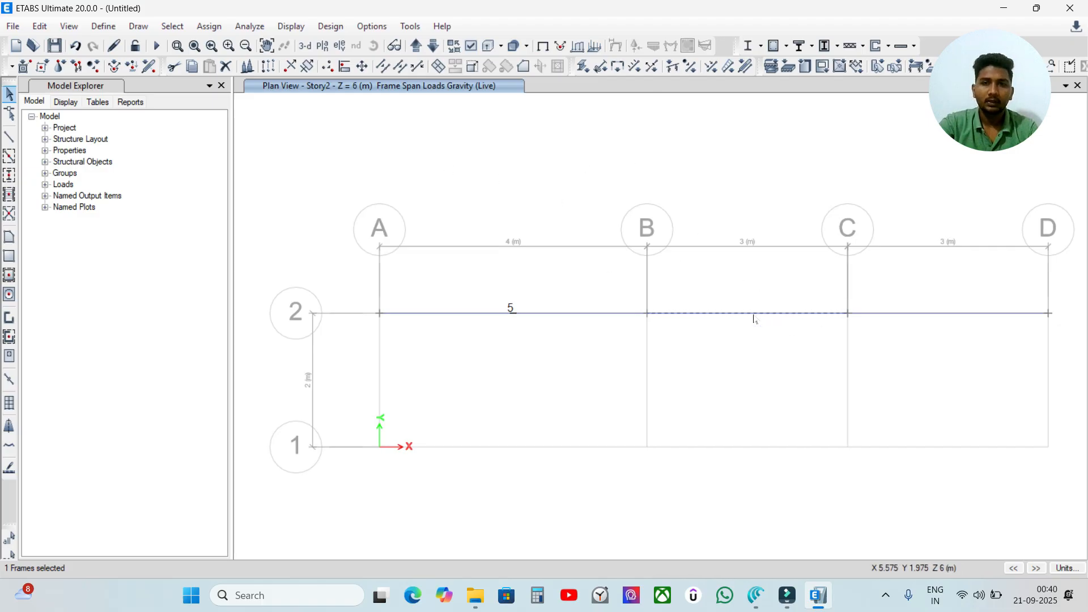
left_click(209, 26)
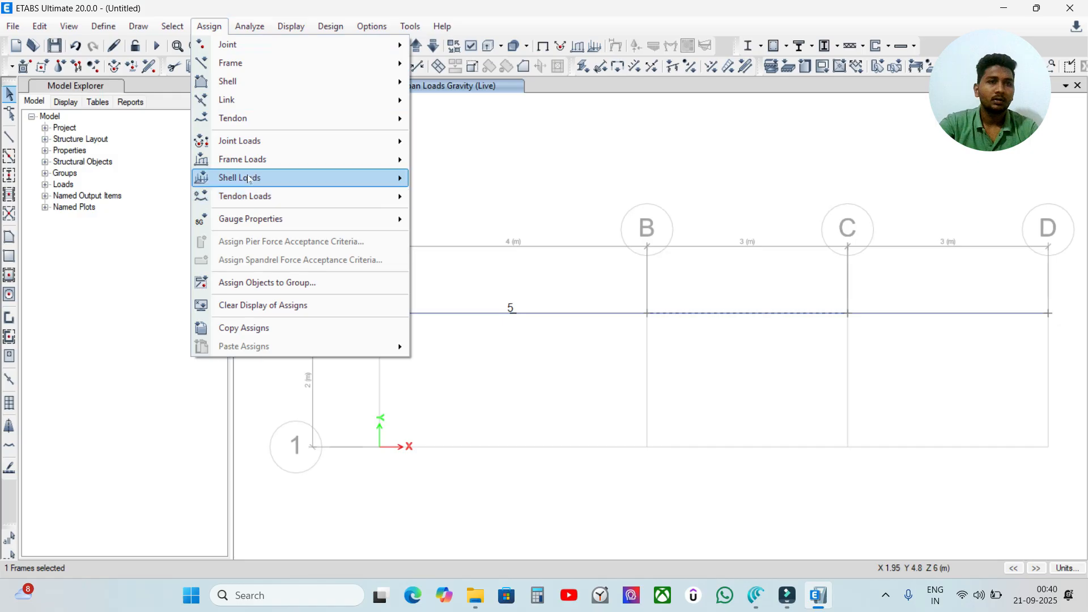
mouse_move(253, 167)
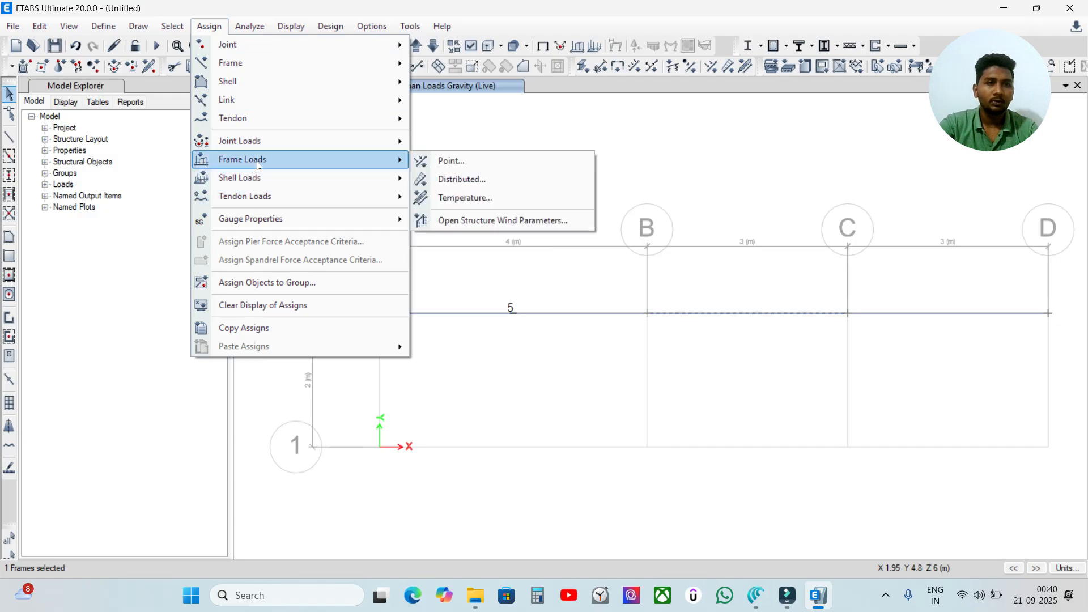
left_click(456, 181)
left_click(566, 217)
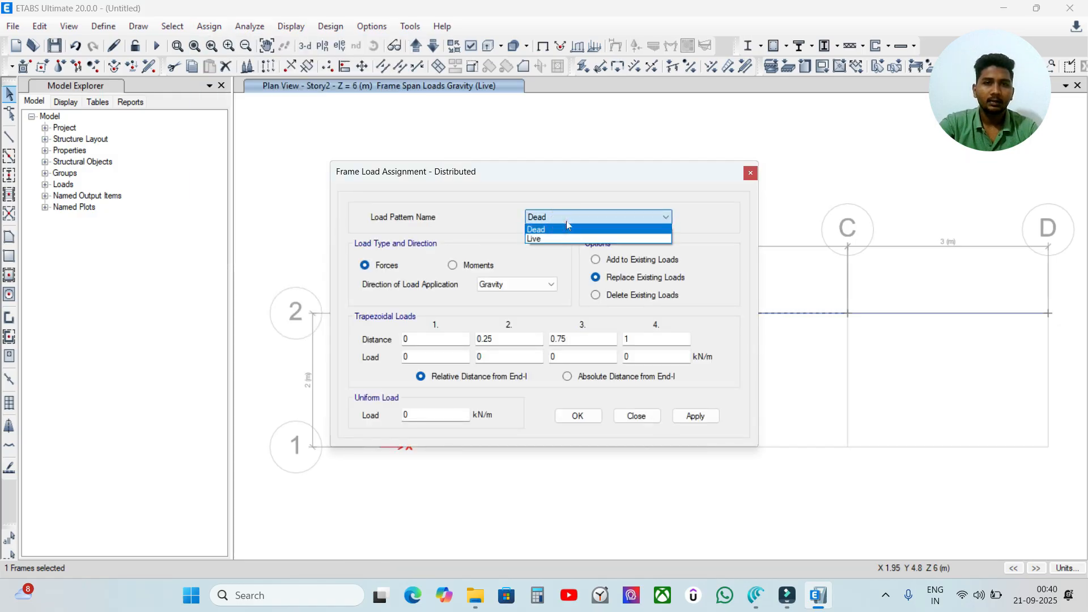
left_click(553, 239)
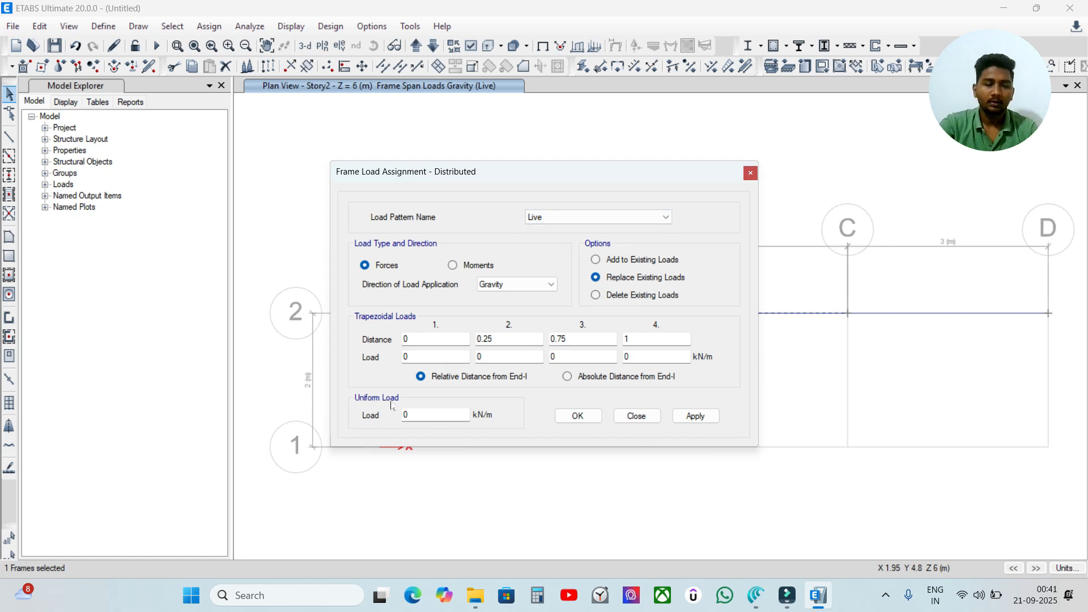
Step: Apply a 10 kN/m uniform Live gravity load to the B–C beam, checking the load against the beam diagram in Canva
double_click(413, 415)
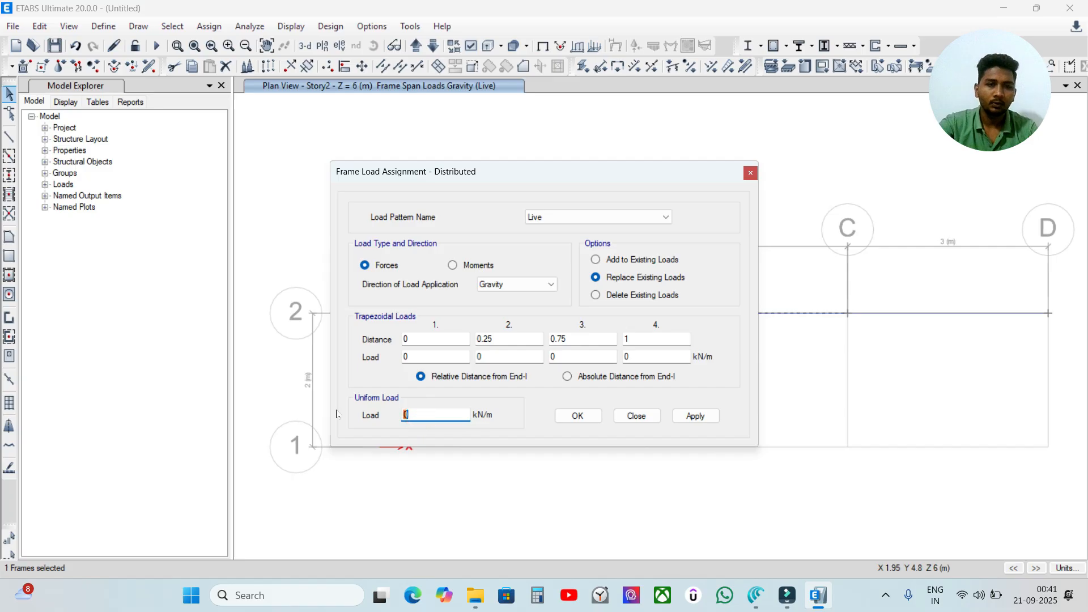
type("10")
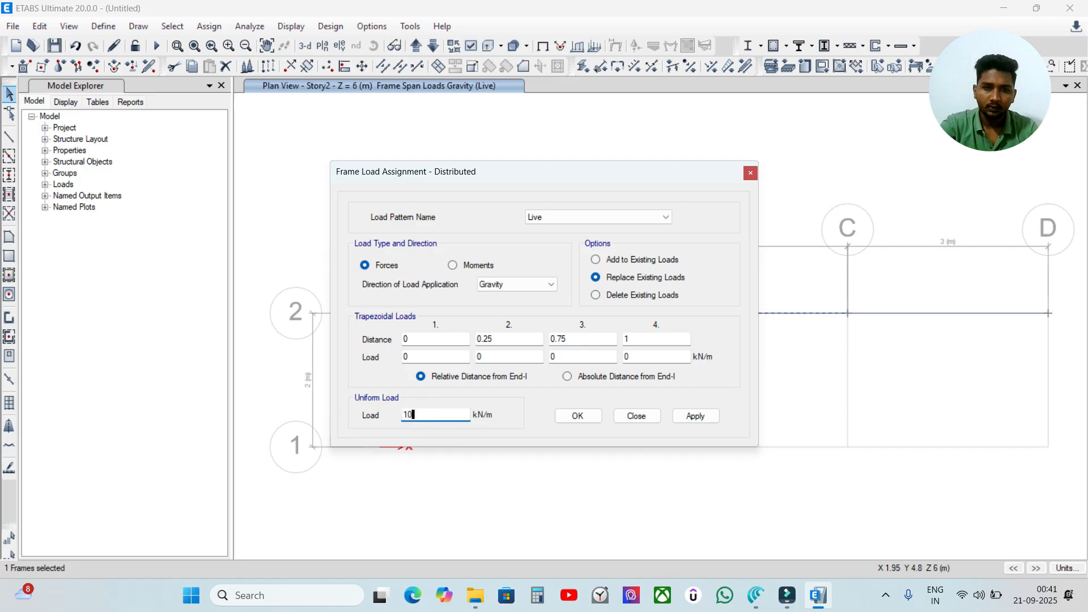
left_click(757, 595)
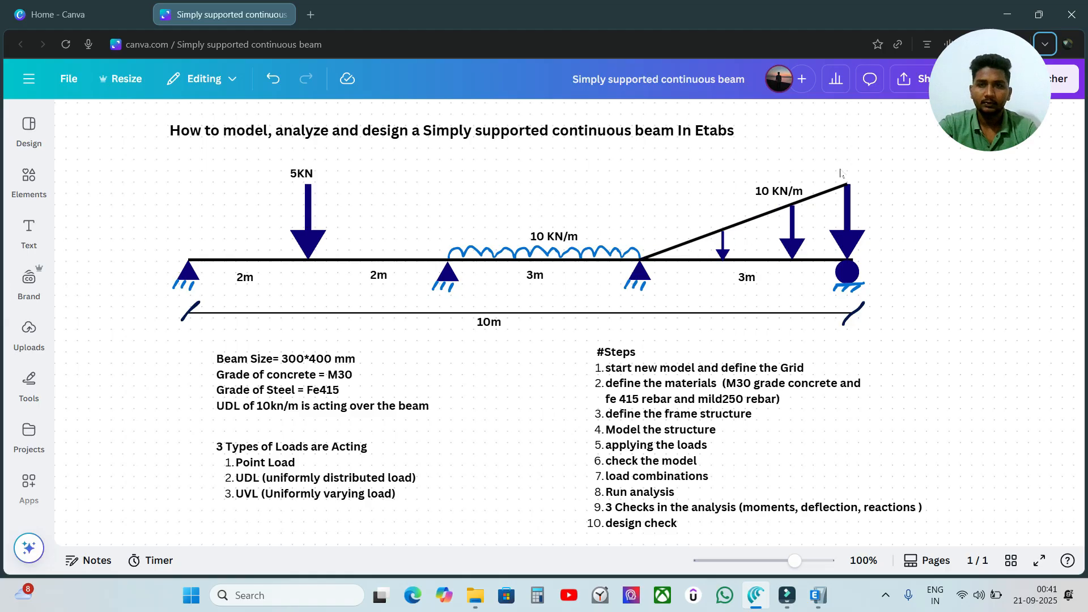
left_click(816, 596)
left_click(688, 416)
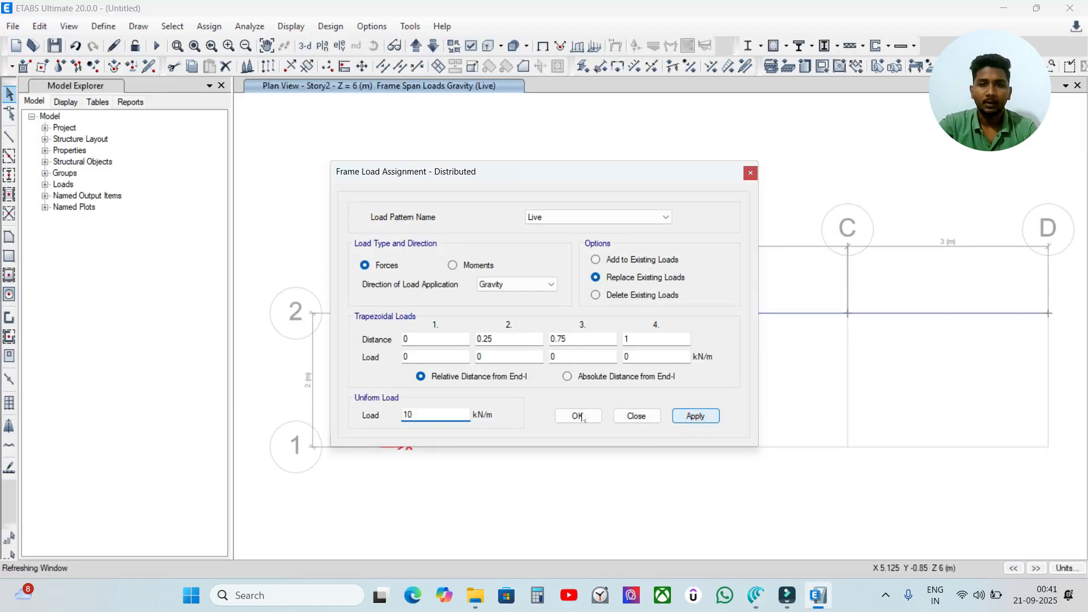
left_click(575, 415)
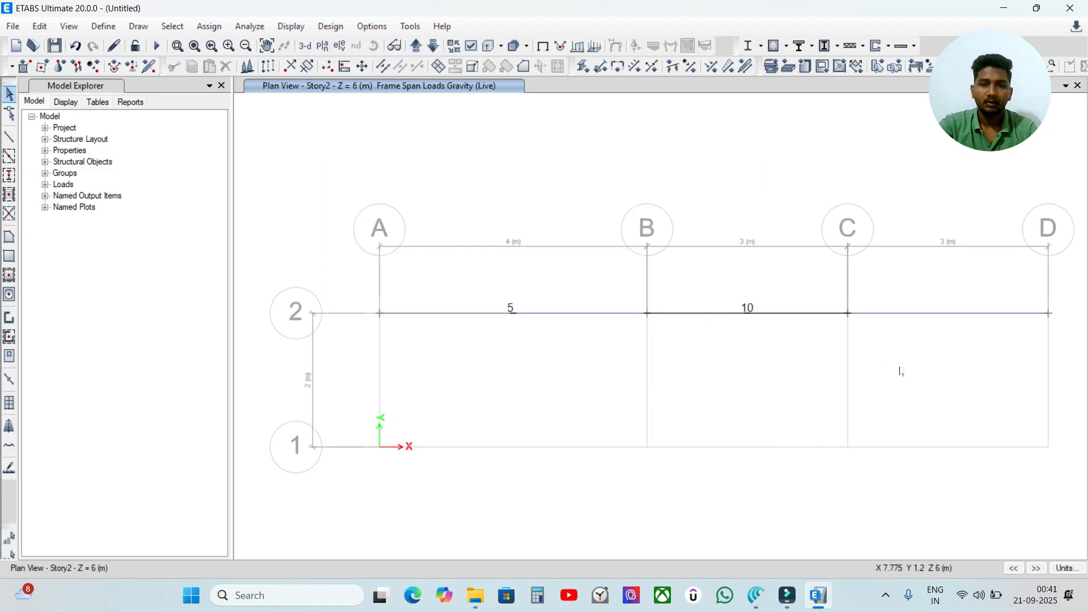
Step: Open the distributed frame load assignment for the beam between C and D and use absolute distances from End-I
left_click(918, 316)
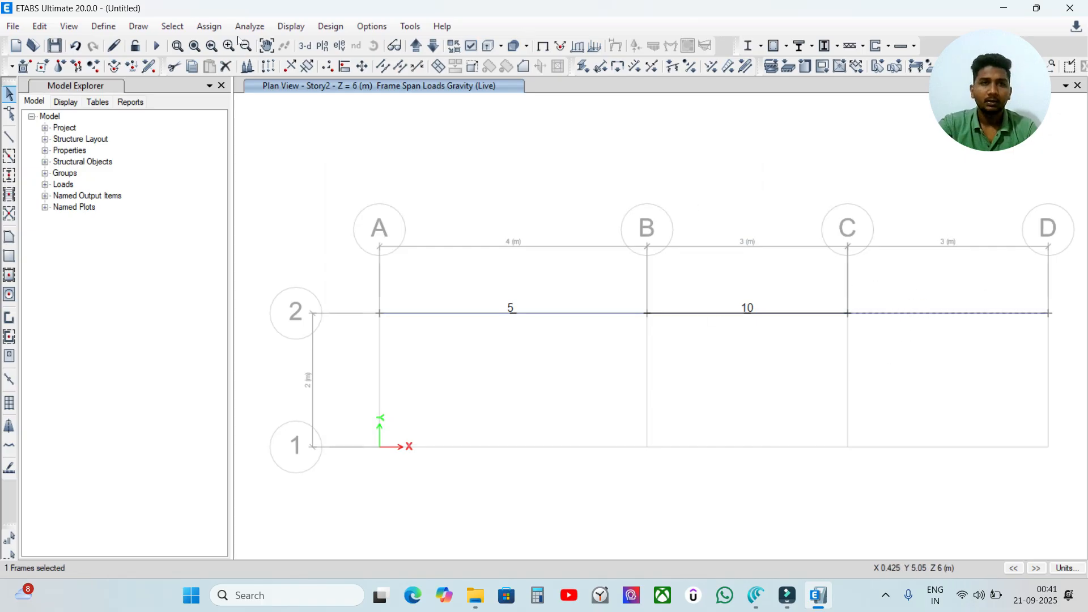
left_click(209, 27)
mouse_move(252, 164)
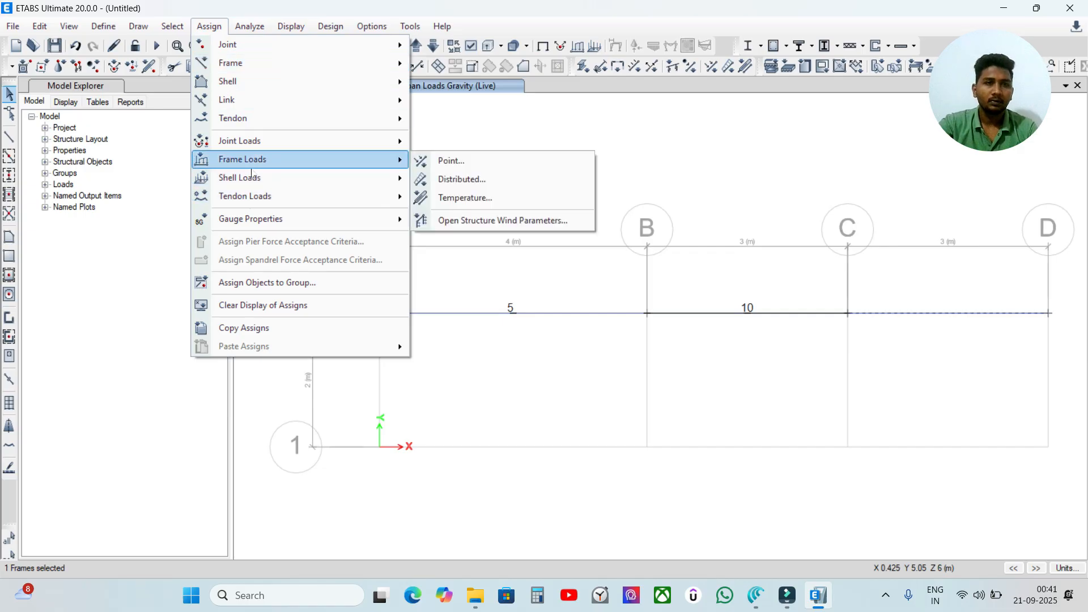
left_click(462, 180)
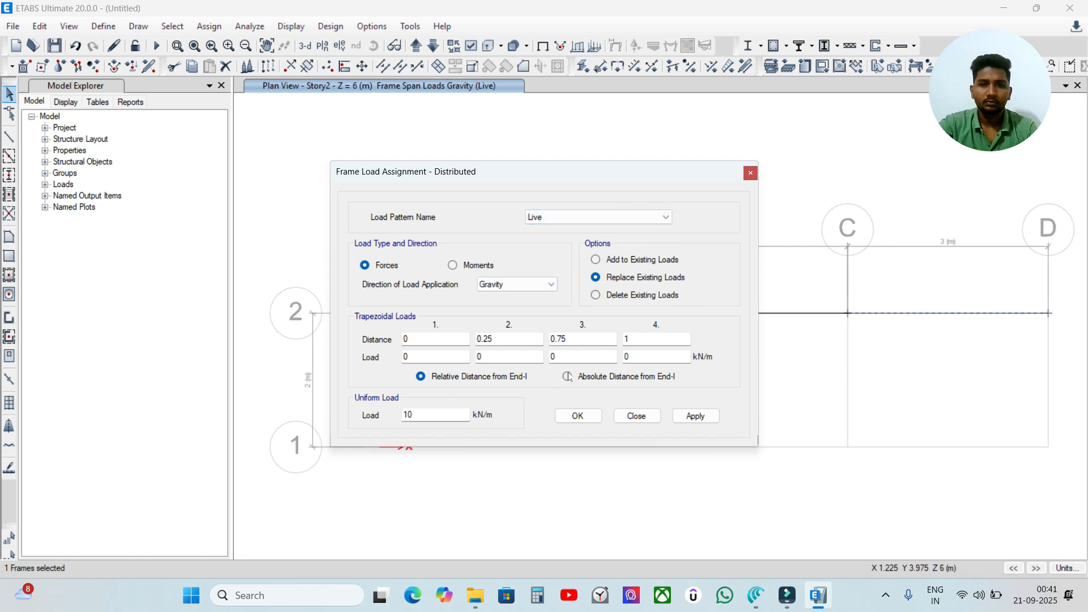
left_click(566, 377)
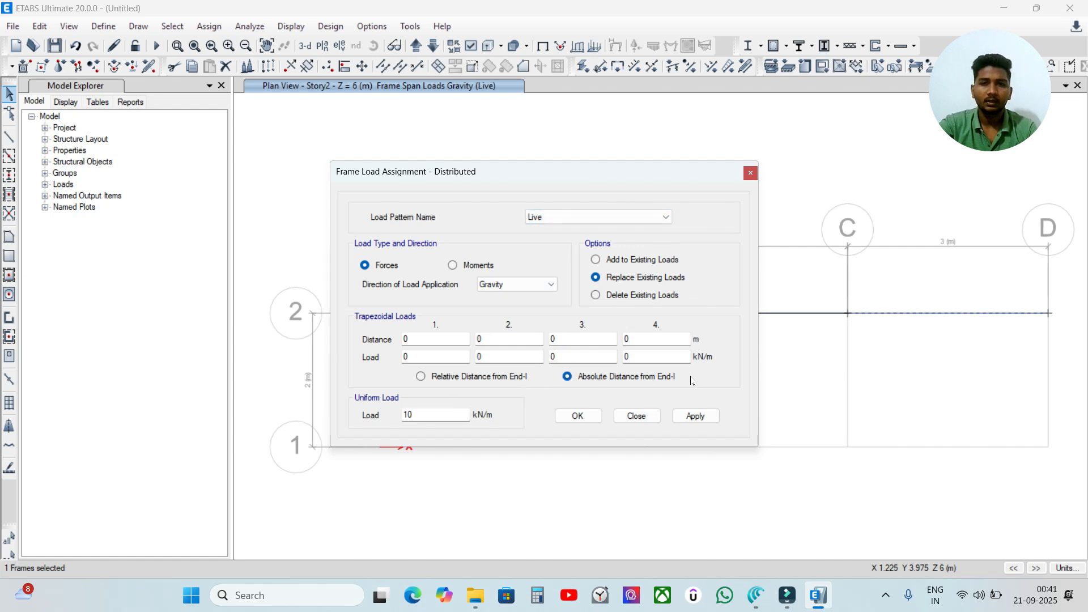
Step: Apply a varying Live load to the C–D beam from 0 at 0 m to 10 kN/m at 3 m, with uniform load 0
left_click(433, 339)
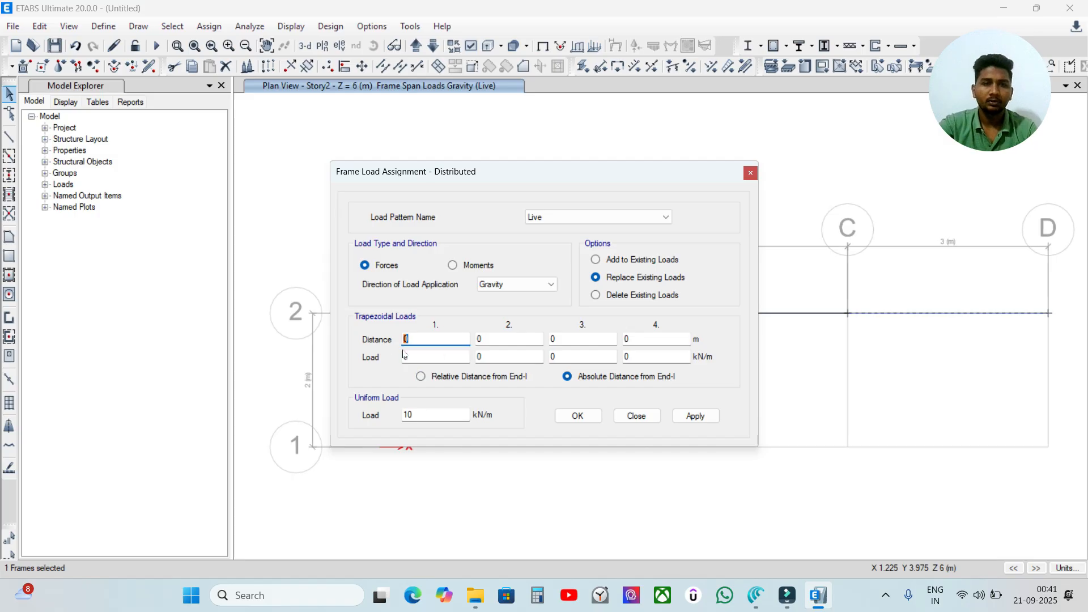
key("Tab")
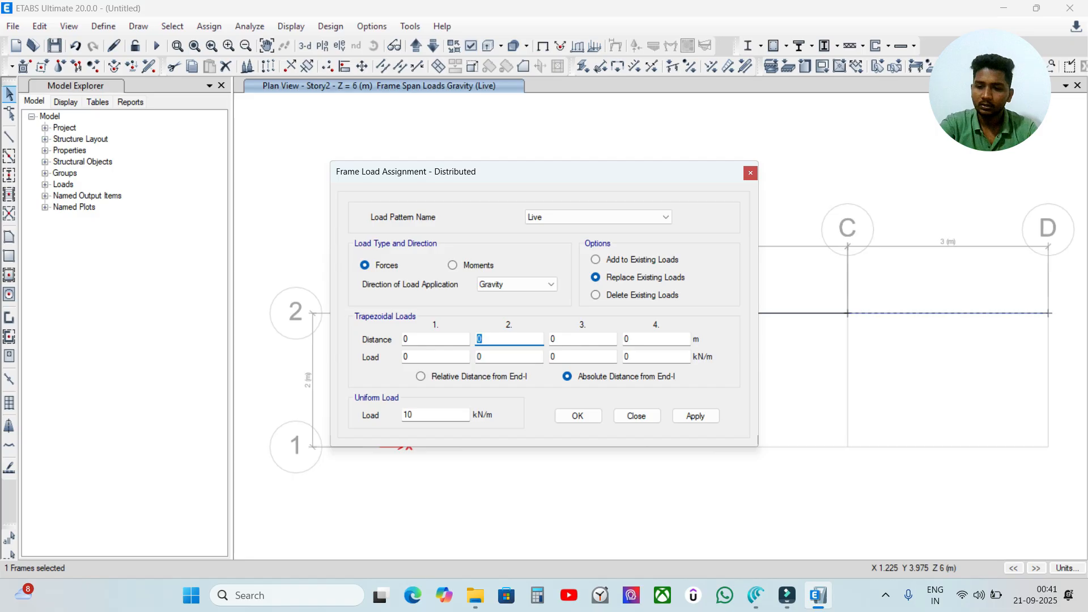
type("3")
double_click(498, 358)
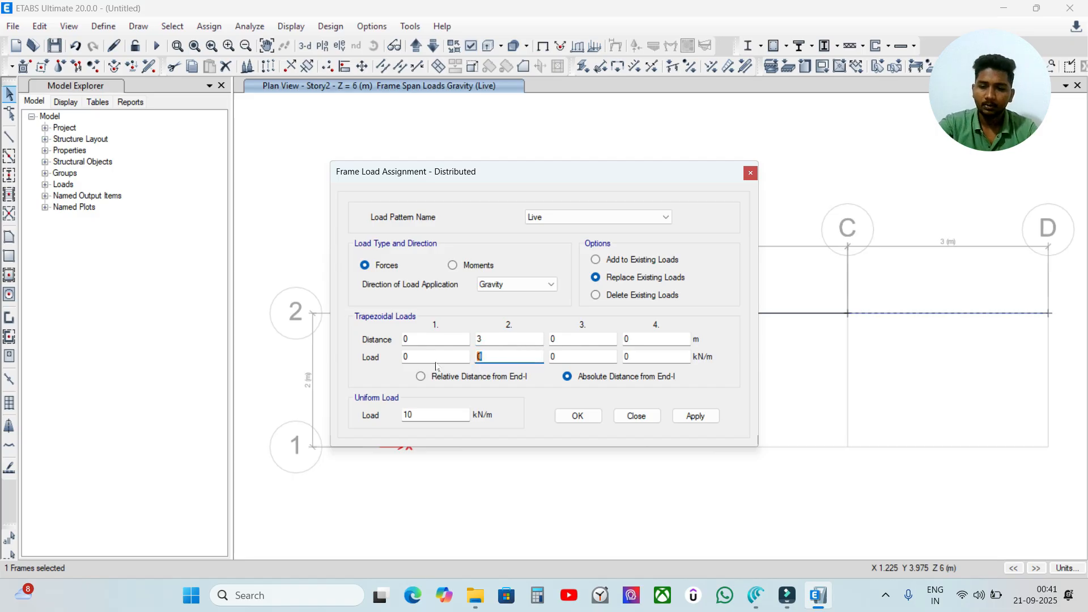
type("10")
double_click(435, 415)
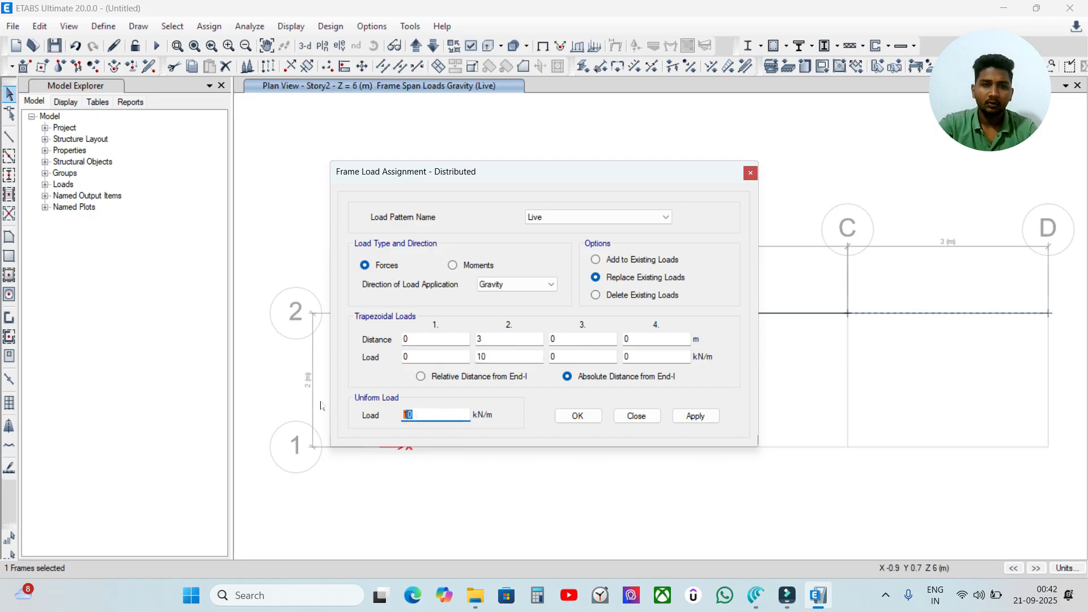
type("0")
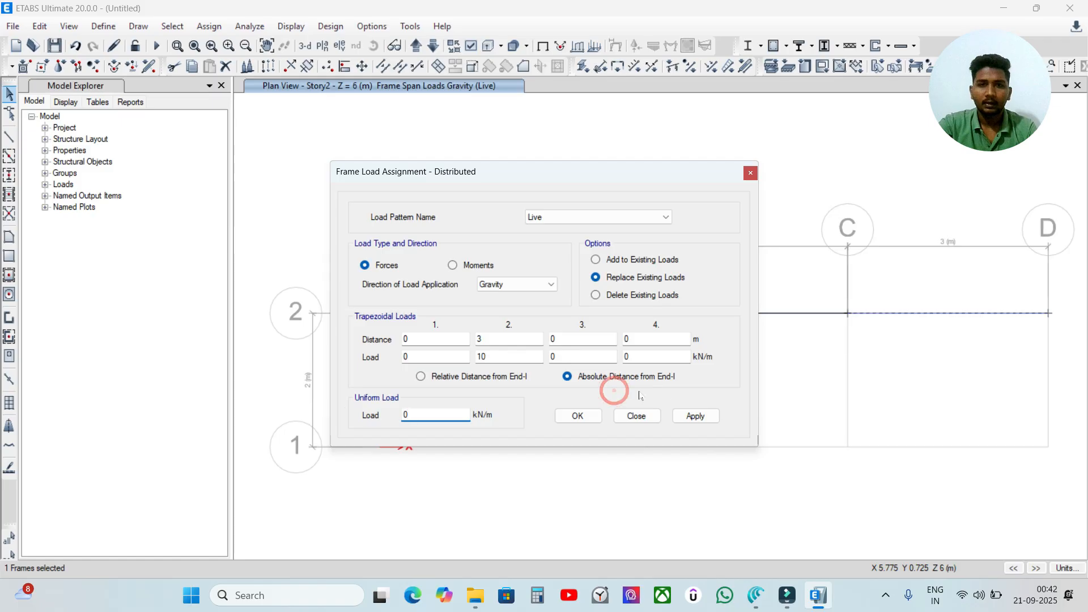
left_click(689, 419)
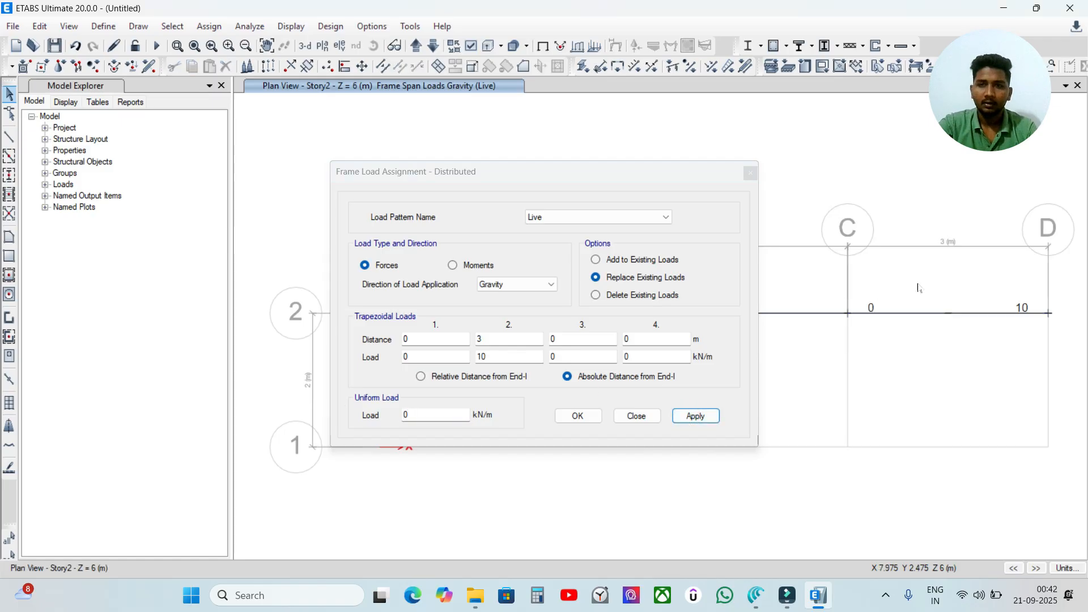
left_click(581, 415)
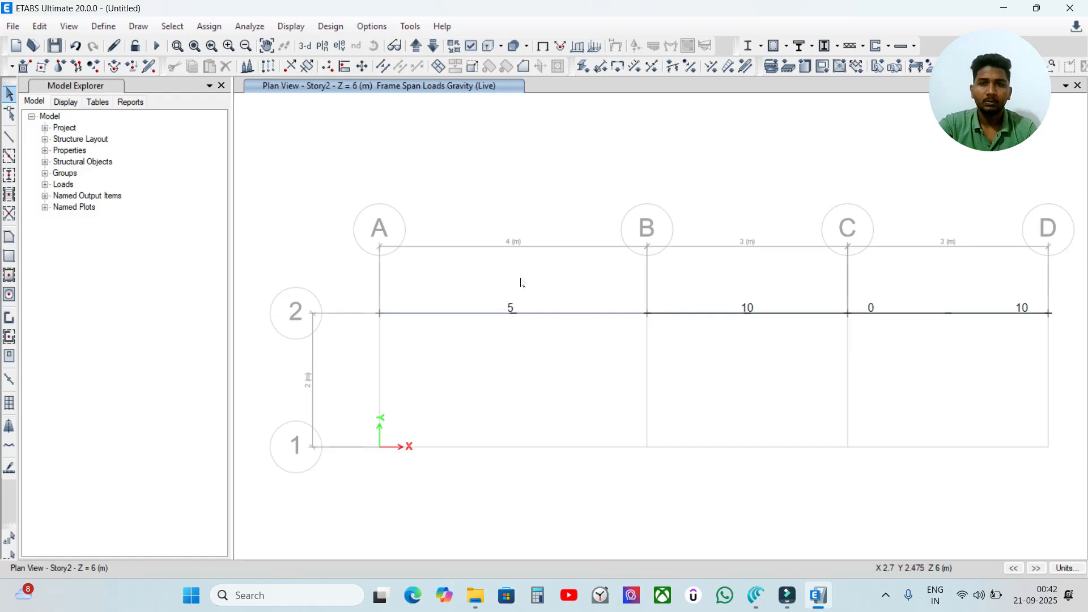
Step: Display the elevation view along grid line 2 and review the beam diagram and step list in Canva
left_click(339, 46)
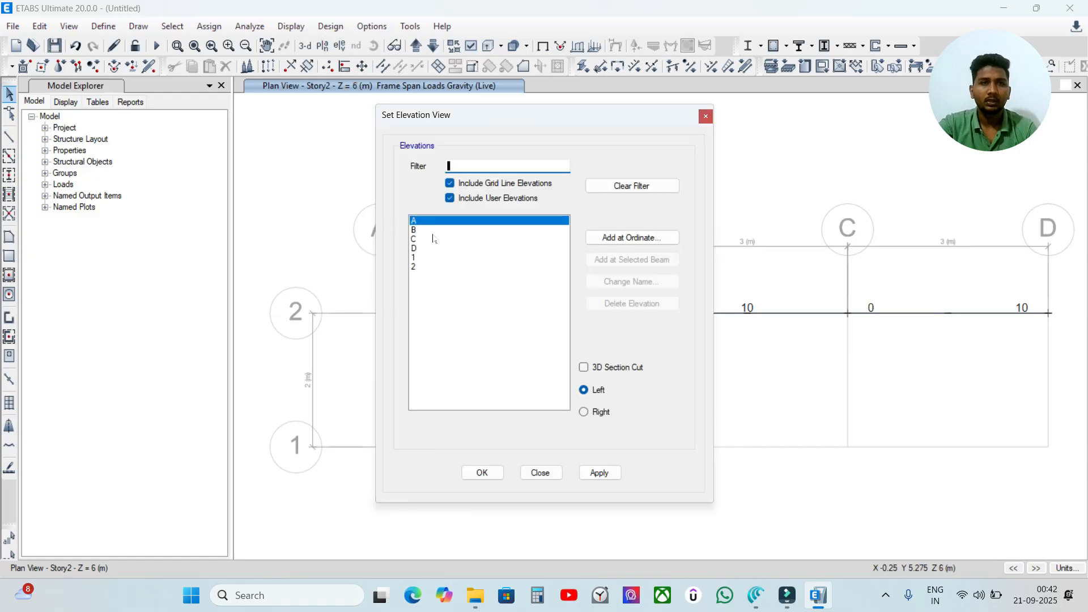
left_click(419, 267)
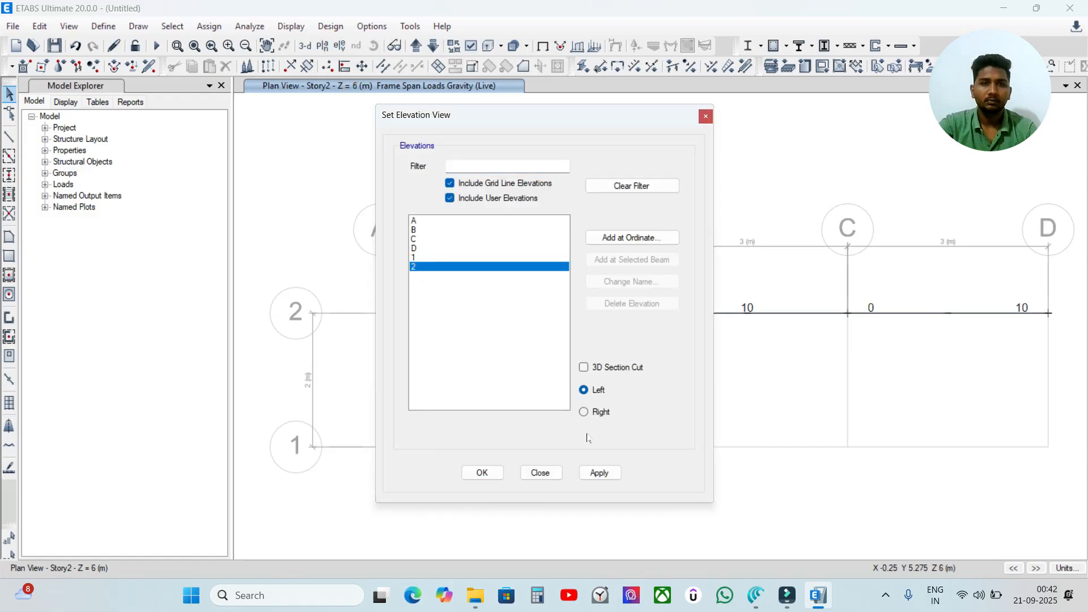
left_click(584, 477)
left_click(481, 473)
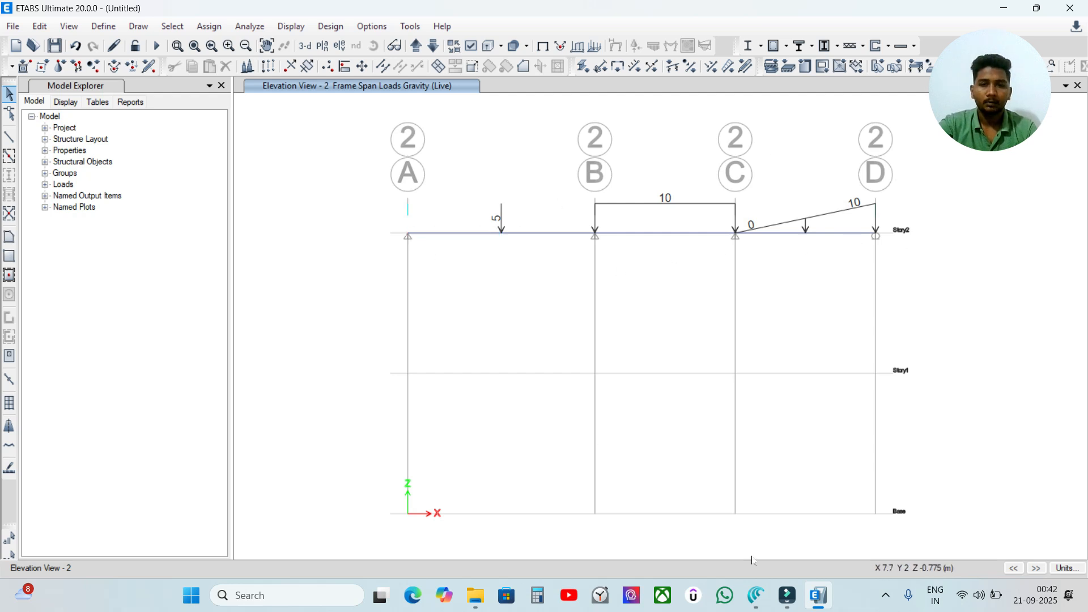
left_click(757, 595)
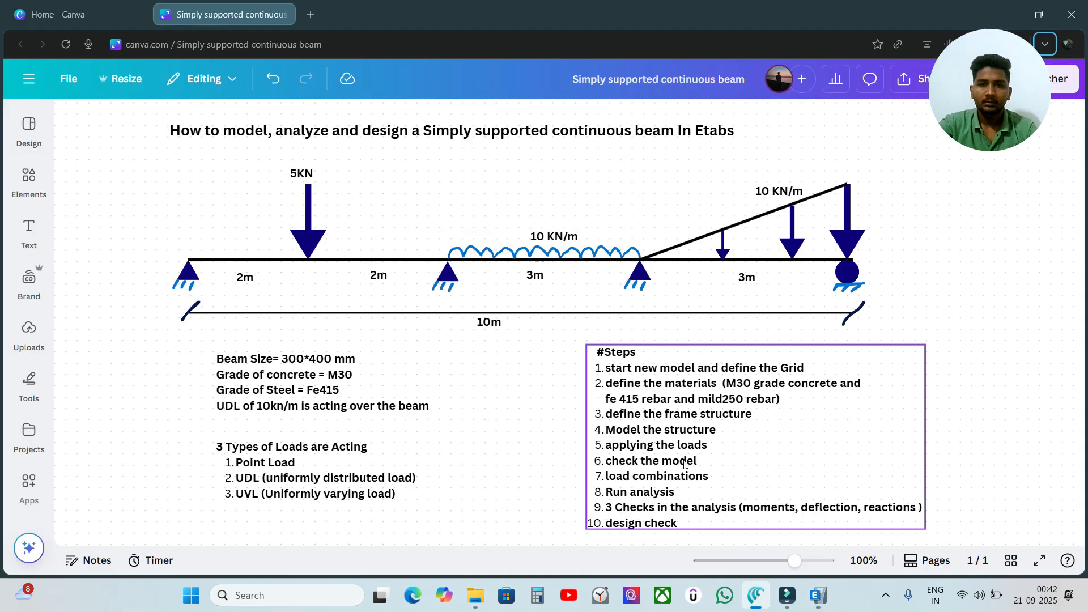
left_click(817, 595)
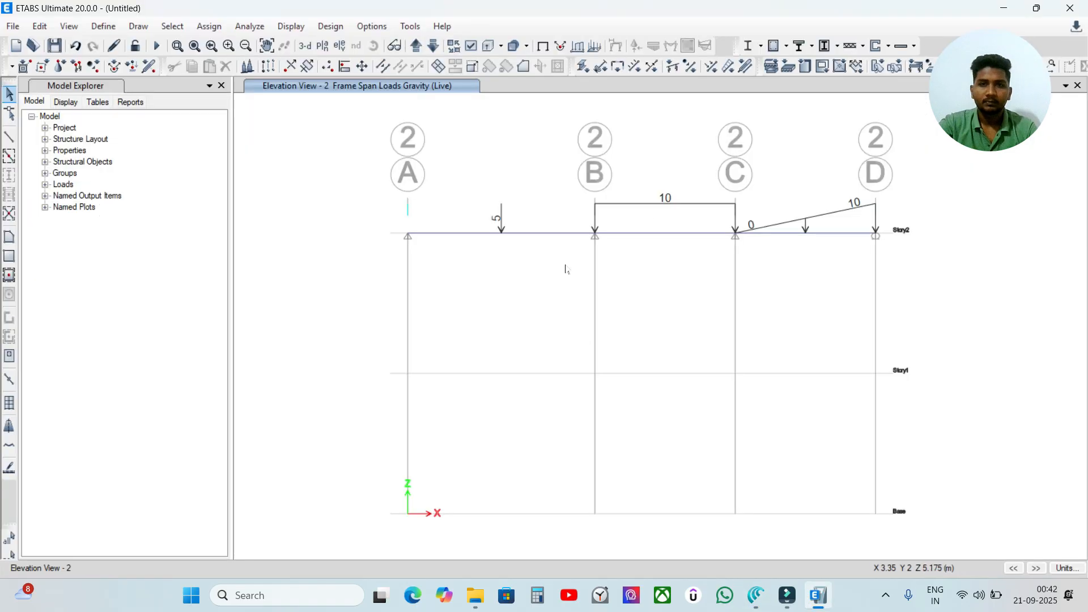
Step: Hide the grid system in the elevation view to examine the beam's supports and loads, and show the grid again
right_click(621, 185)
left_click(550, 175)
scroll(521, 398, "down", 3)
scroll(543, 340, "up", 3)
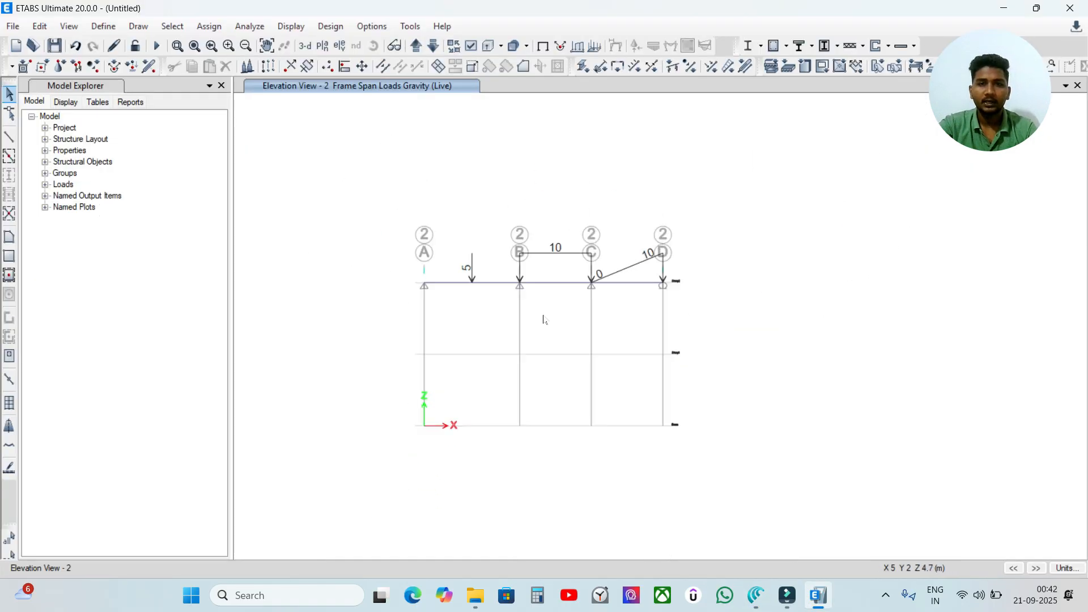
right_click(842, 273)
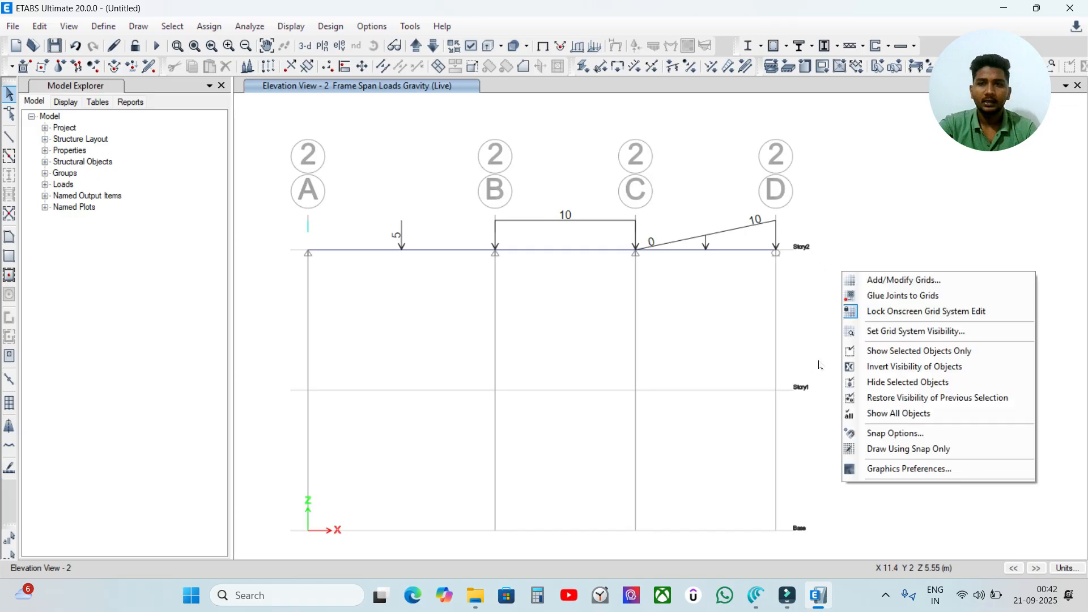
left_click(863, 336)
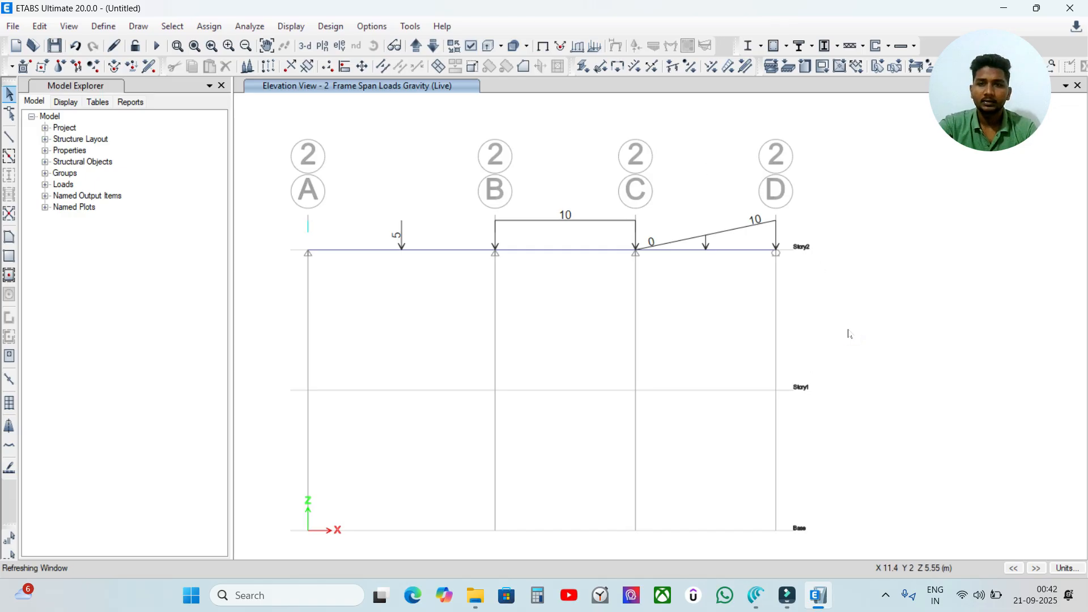
scroll(540, 274, "up", 2)
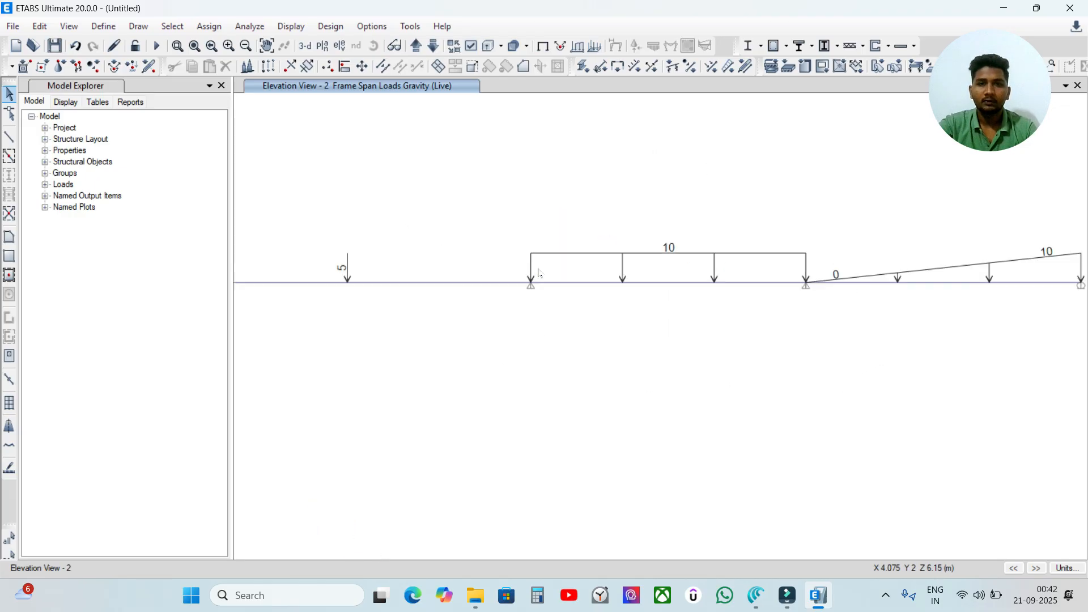
scroll(539, 274, "down", 2)
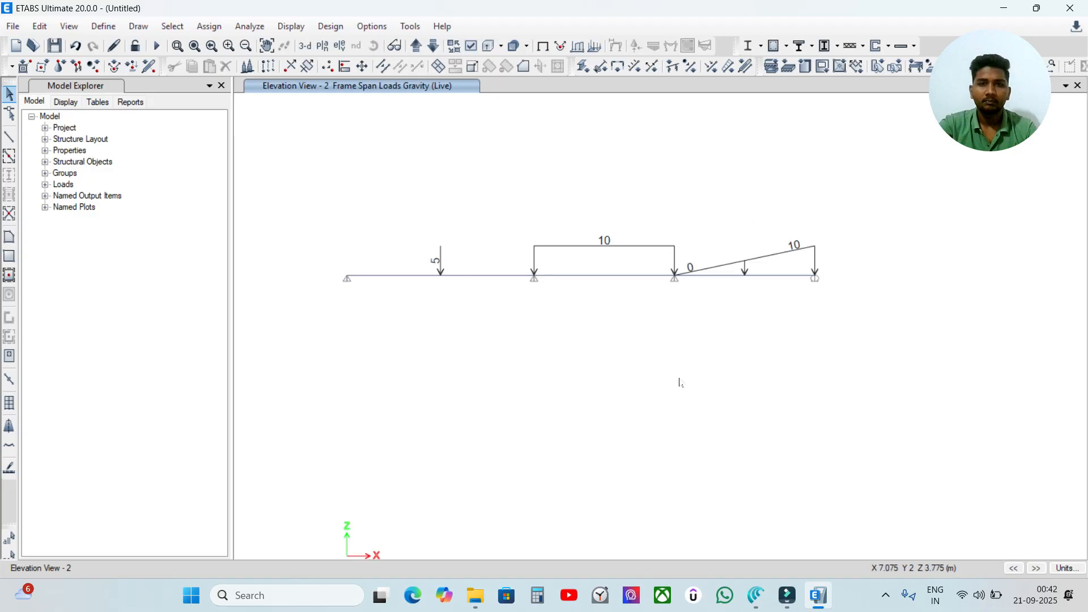
right_click(726, 314)
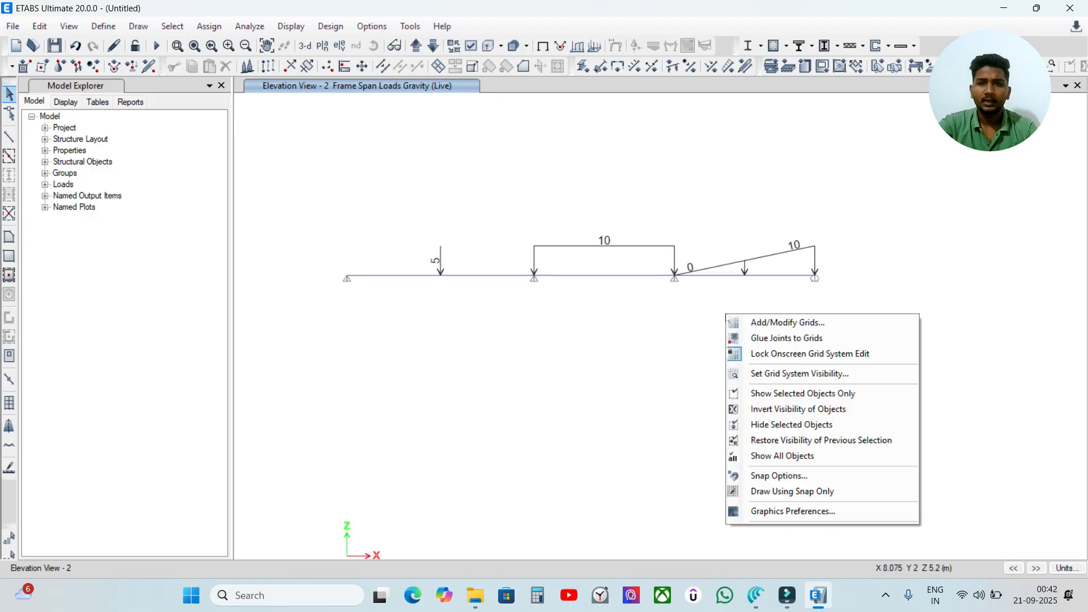
left_click(807, 379)
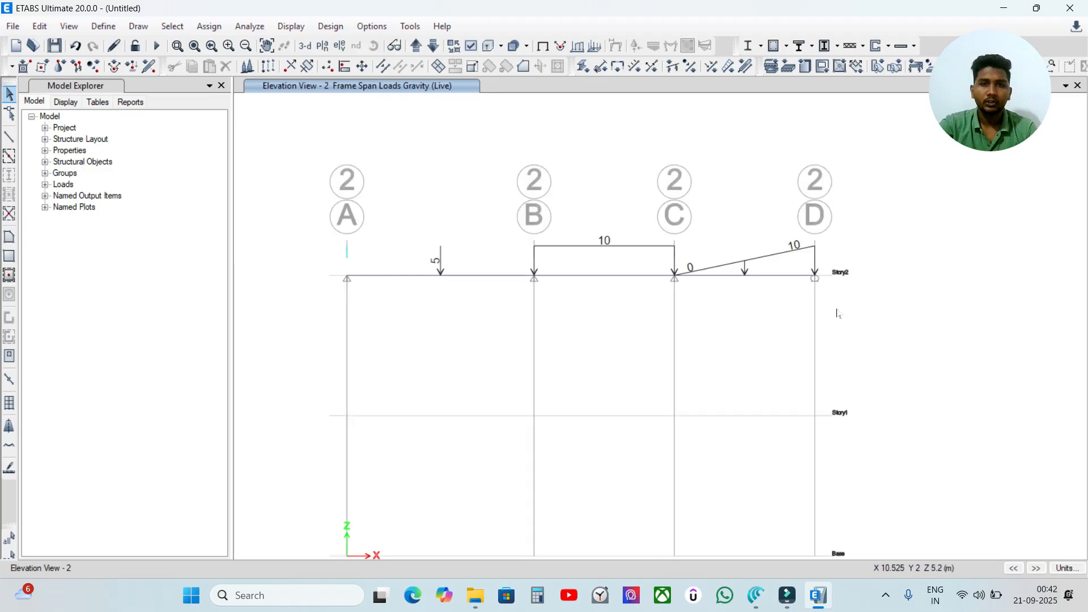
Step: Hide the grid system in the elevation view and check the model with all checks and fixes selected
right_click(937, 318)
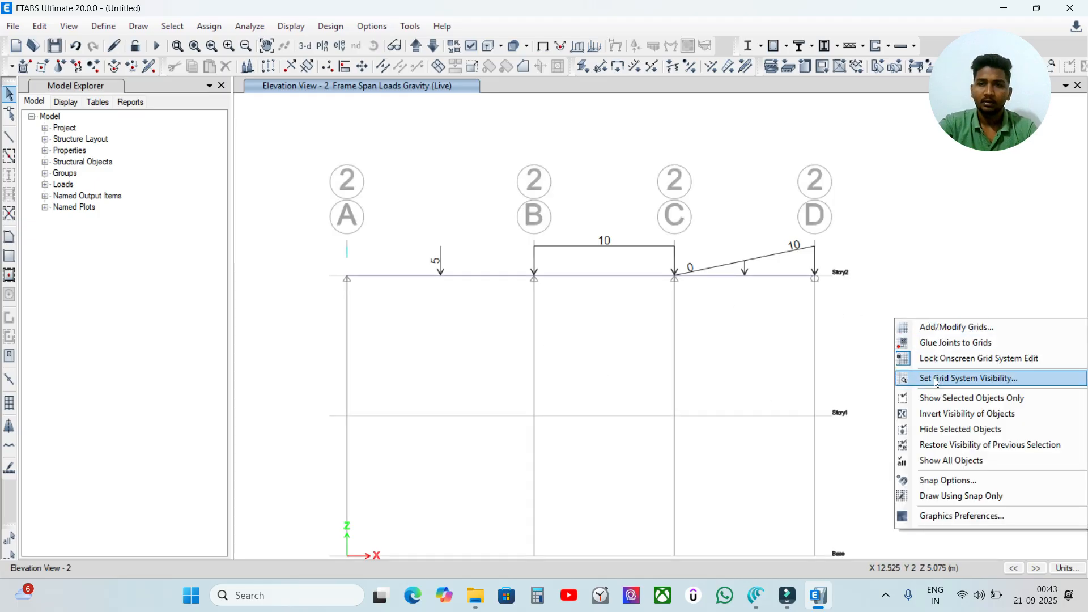
left_click(936, 379)
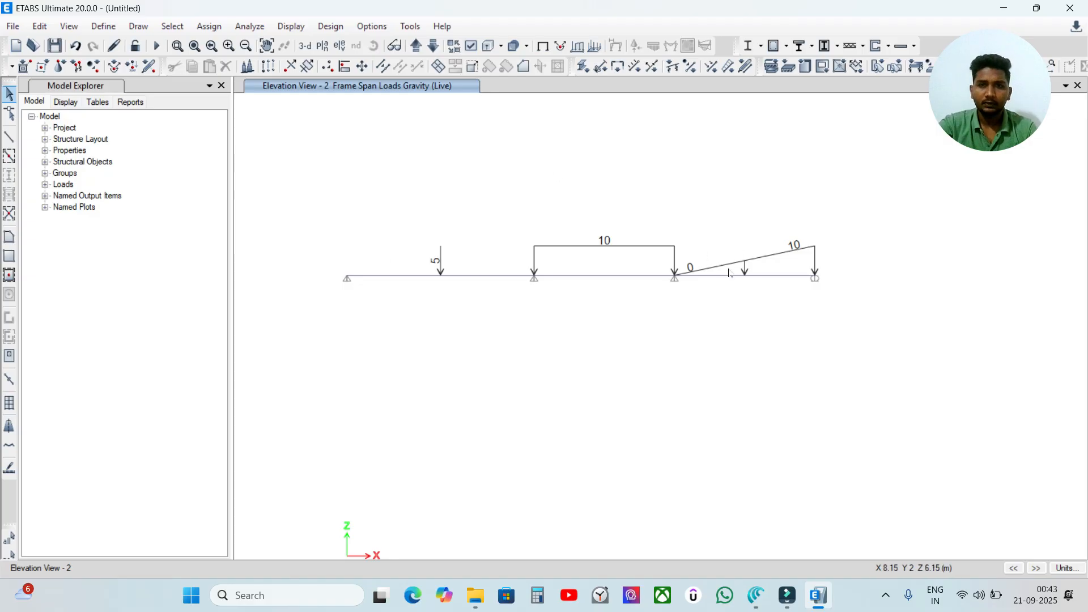
left_click(251, 27)
left_click(264, 43)
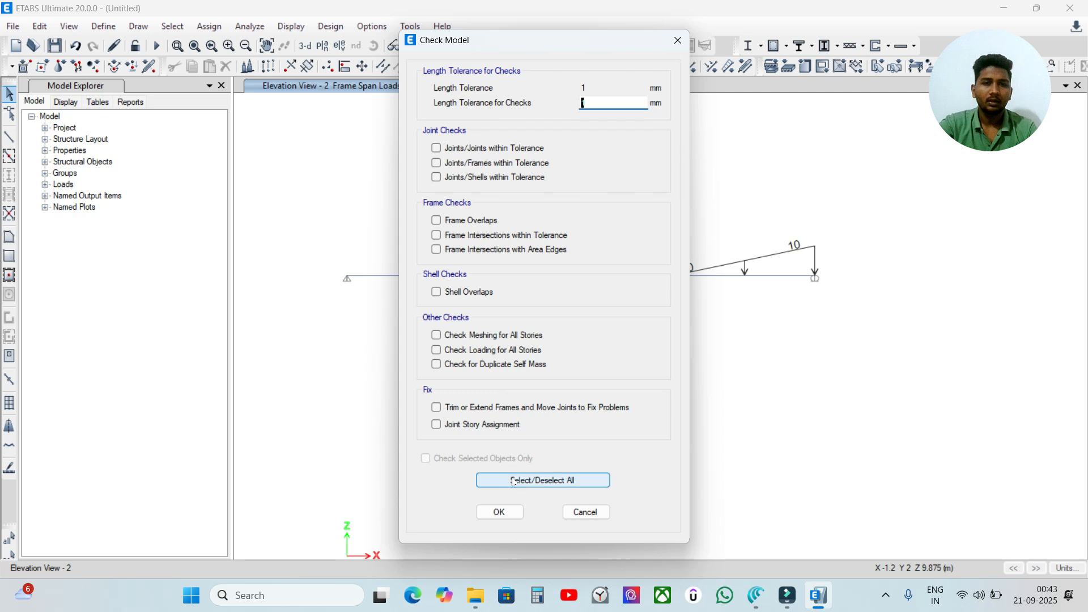
left_click(502, 480)
left_click(499, 511)
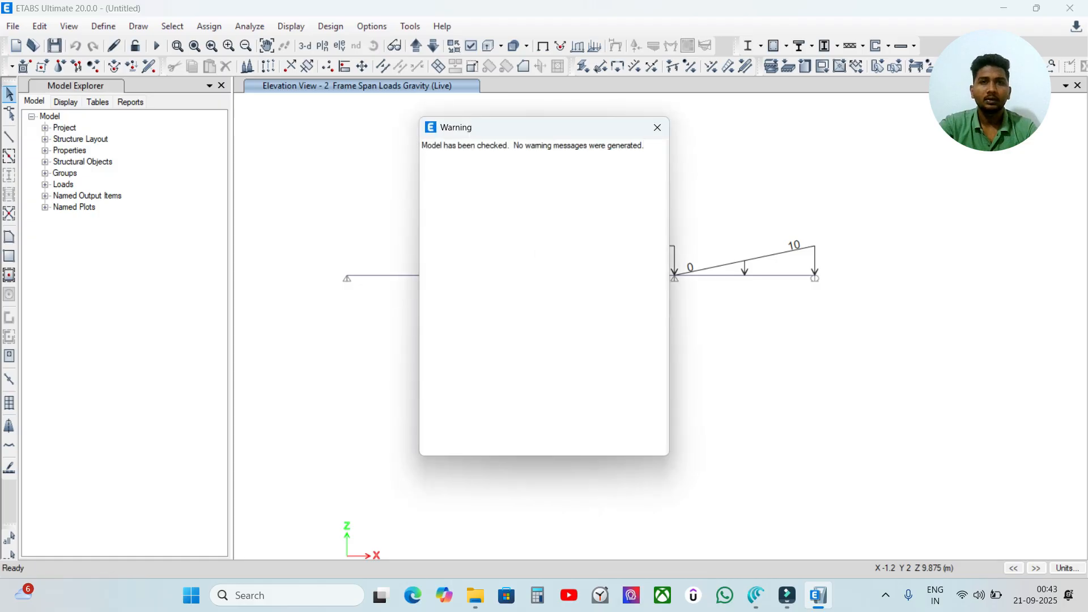
left_click(658, 127)
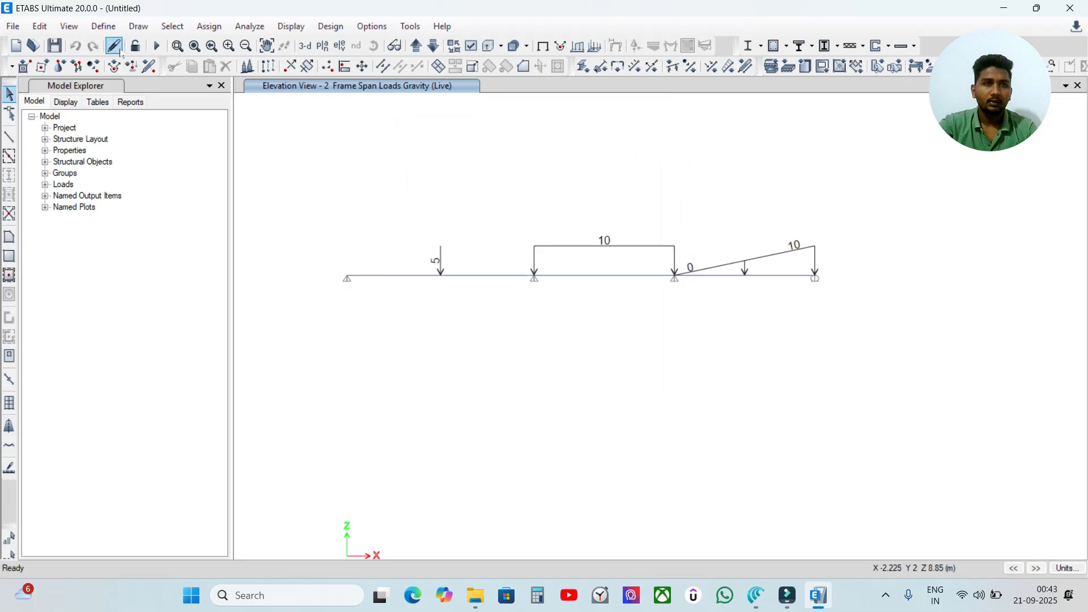
Step: Review the defined load patterns, their types and self-weight multipliers without changing them
left_click(102, 27)
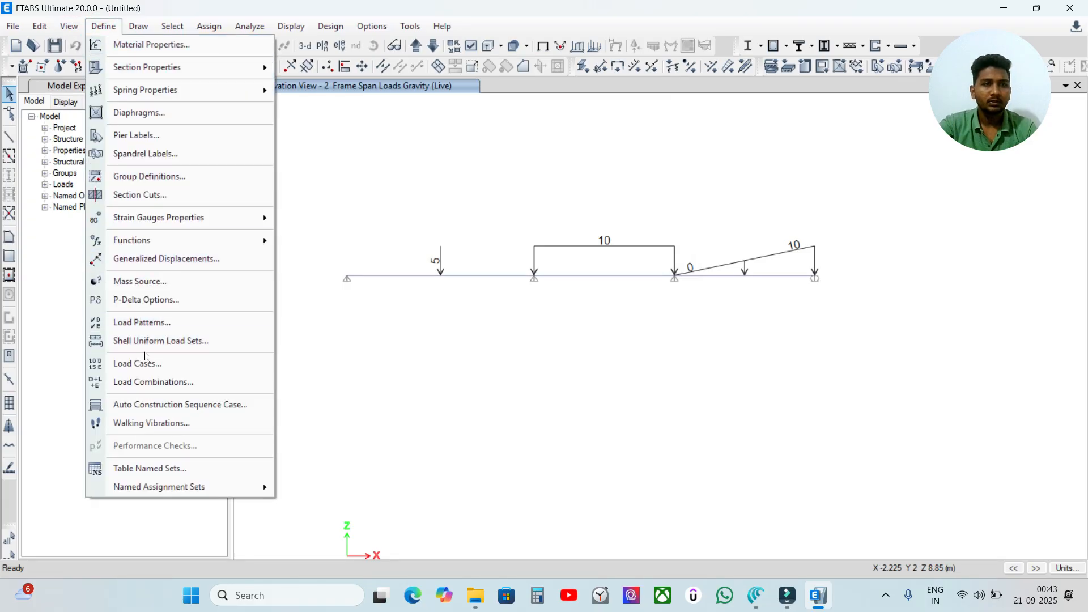
left_click(141, 324)
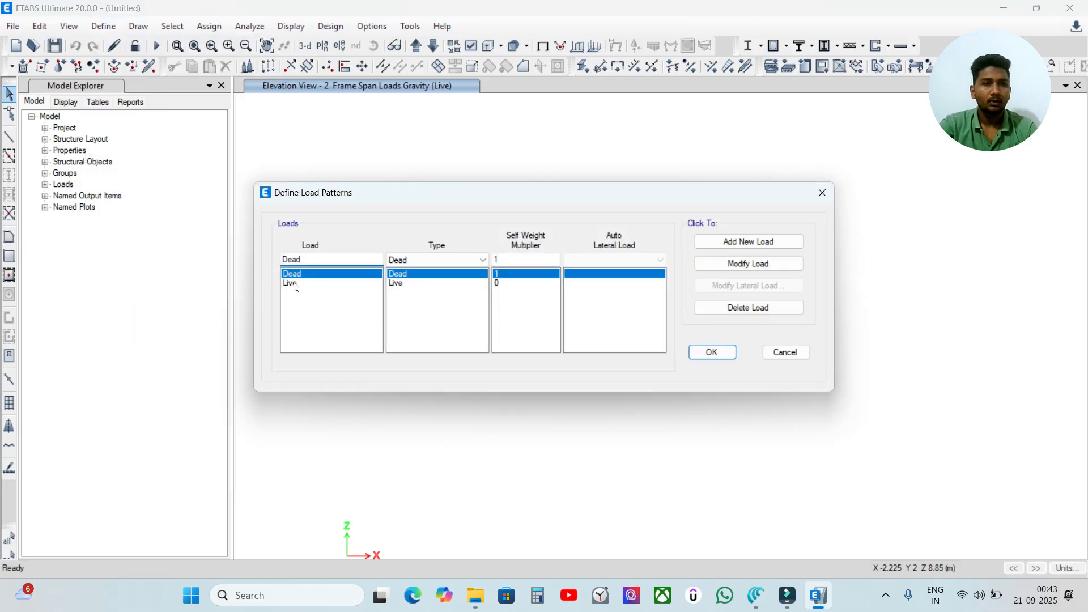
left_click(482, 261)
left_click(482, 261)
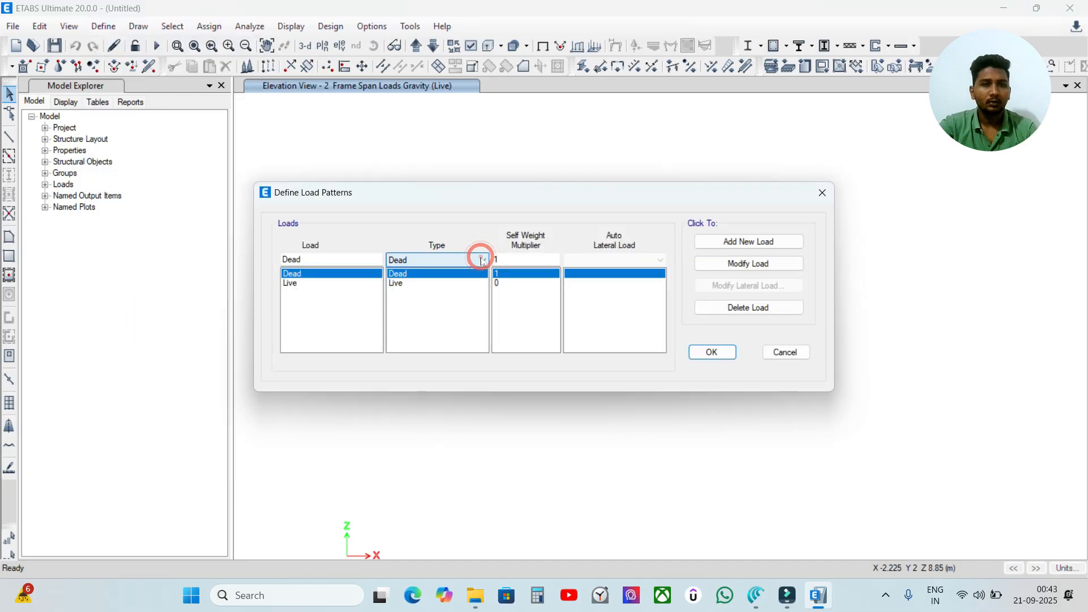
left_click(824, 194)
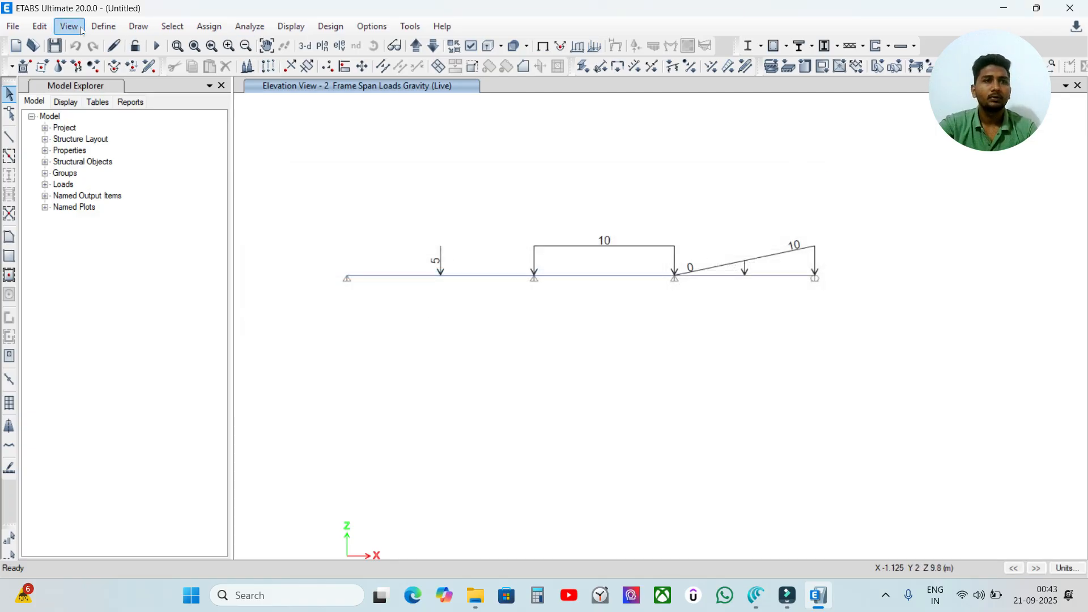
Step: Add a Linear Add load combination named DL+LL with Dead and Live at scale factor 1
left_click(103, 26)
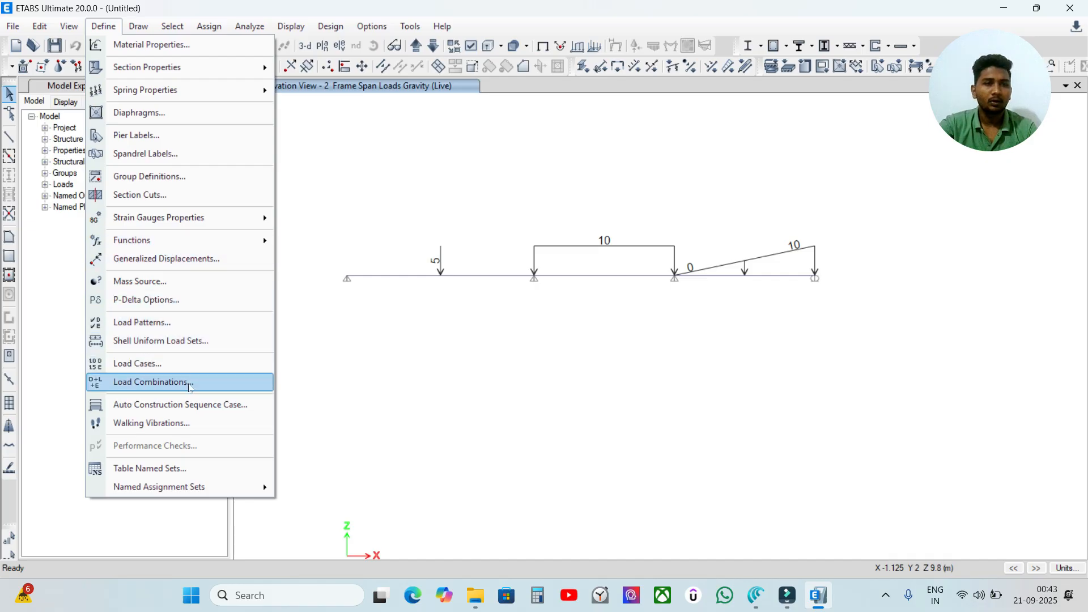
left_click(190, 383)
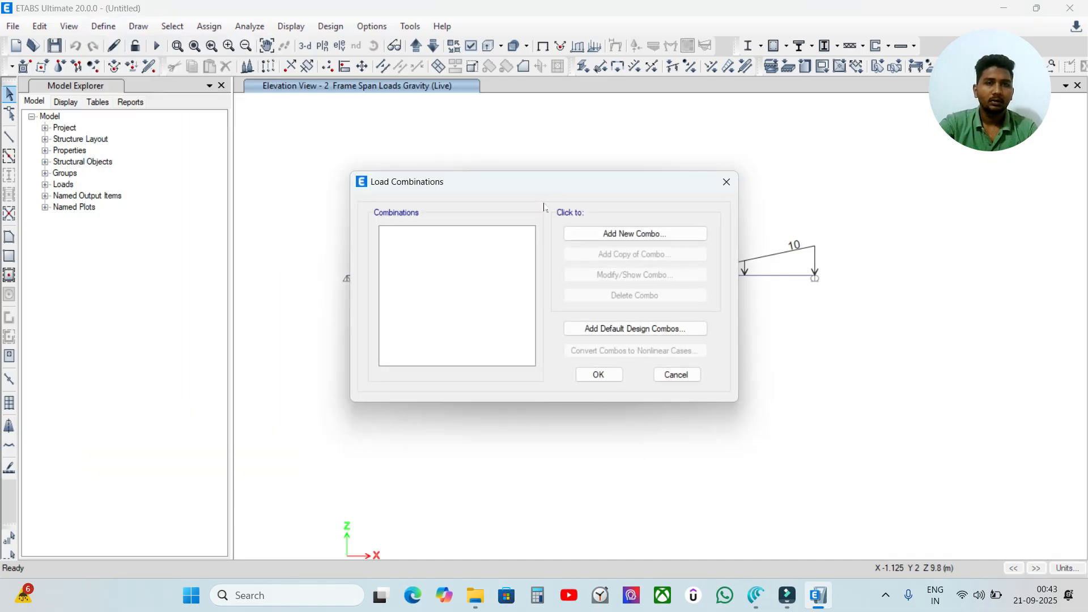
left_click(619, 233)
double_click(559, 179)
type("D")
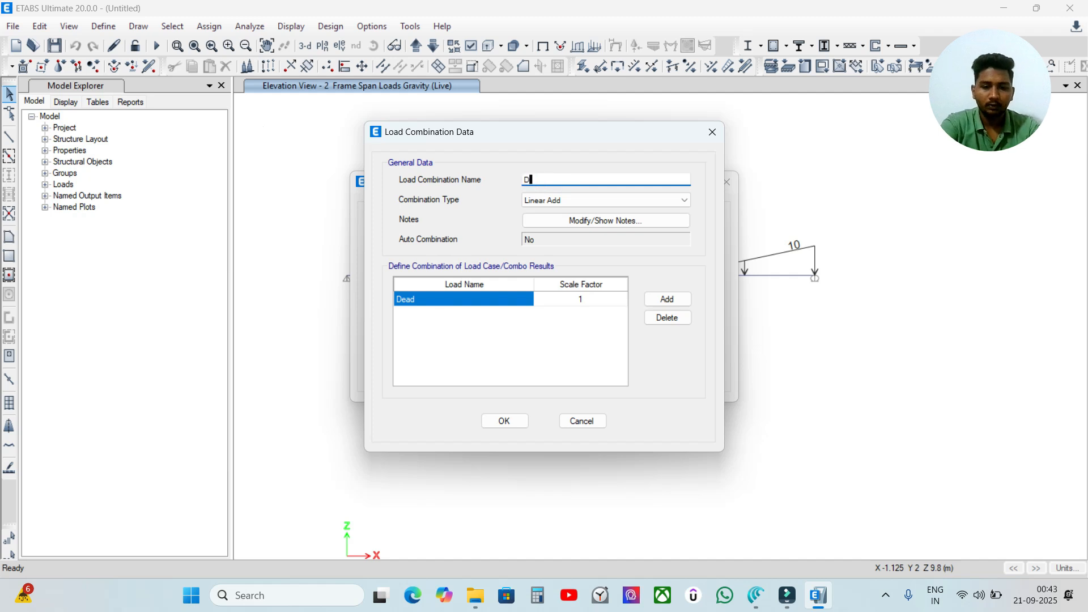
type("L+LL")
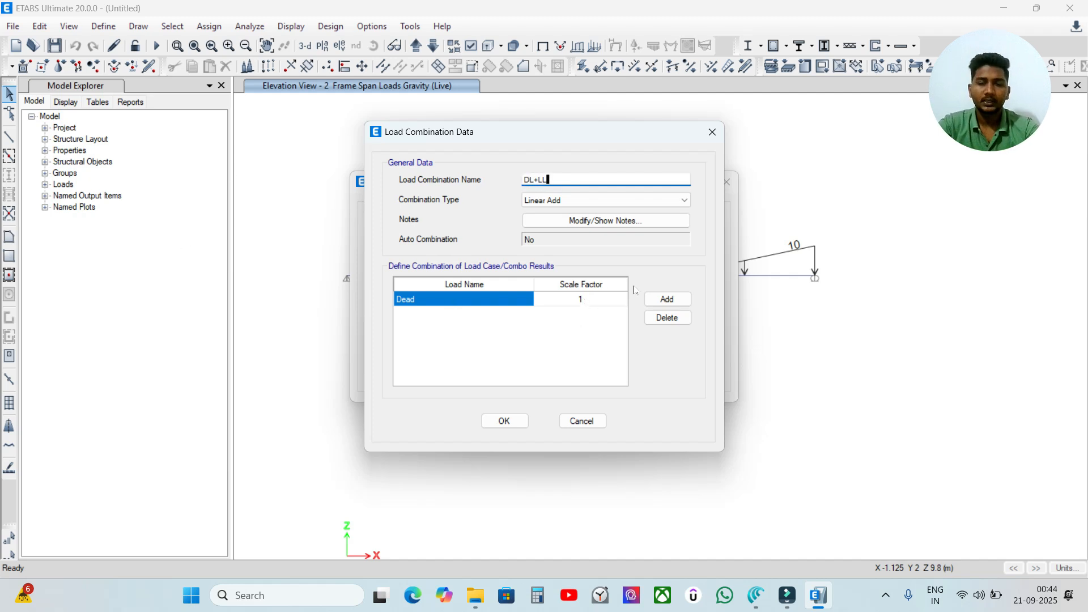
left_click(677, 307)
left_click(479, 315)
left_click(491, 339)
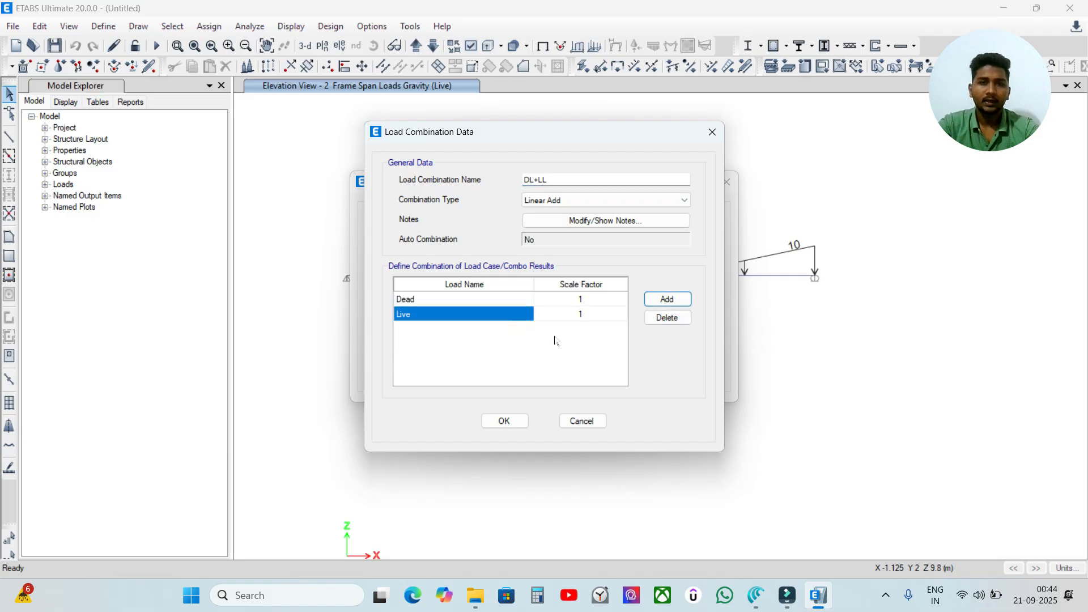
left_click(519, 422)
Step: Copy the DL+LL combination as 1.5(DL+LL) and set the Dead and Live scale factors to 1.5
left_click(411, 268)
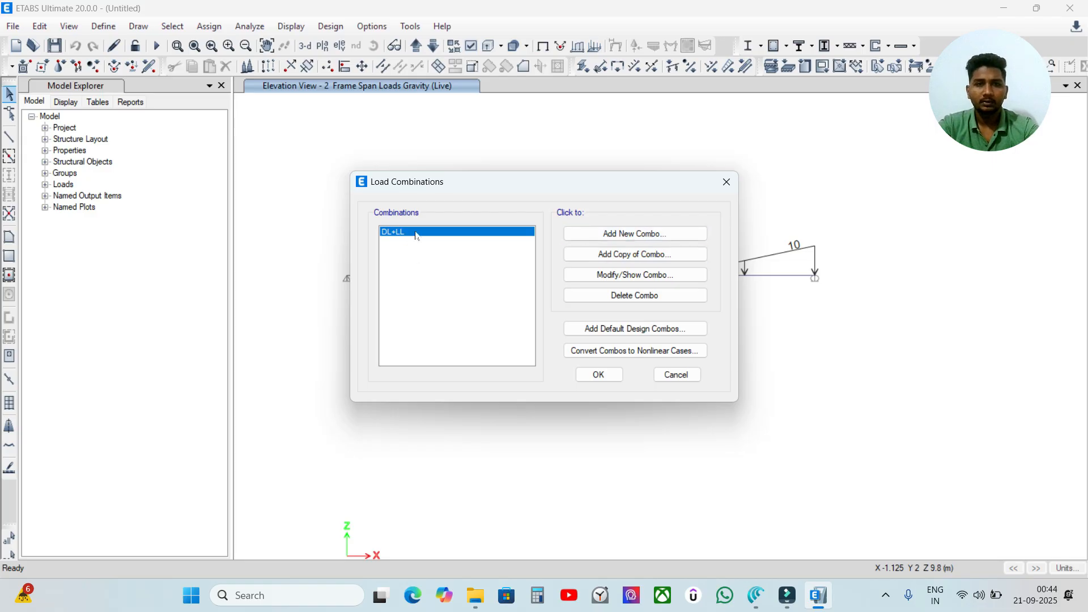
left_click(612, 259)
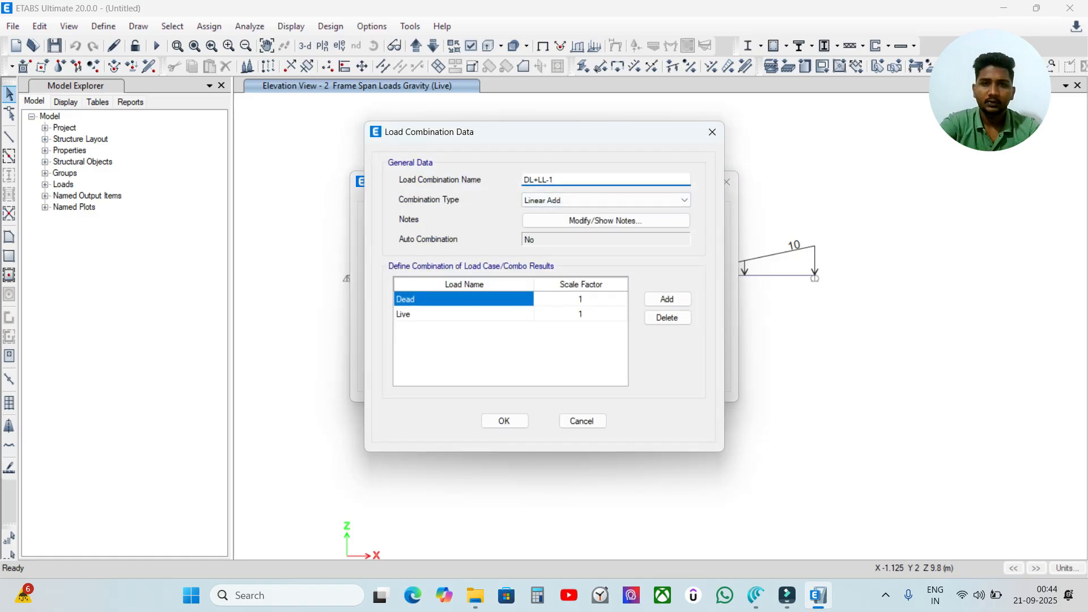
key("Home")
type("1.5(")
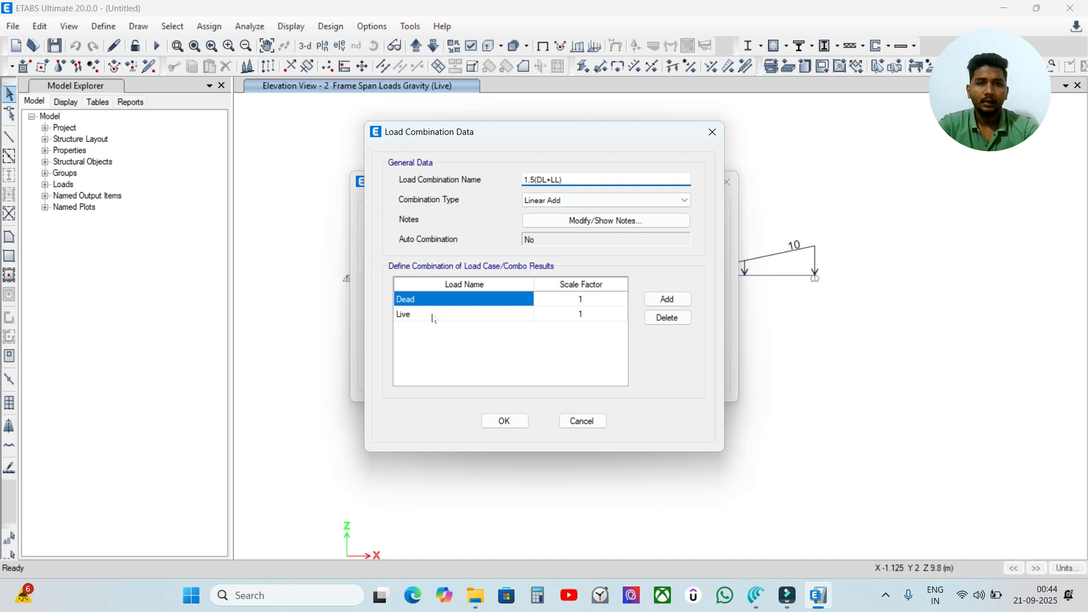
left_click(586, 302)
left_click(586, 302)
type(".5")
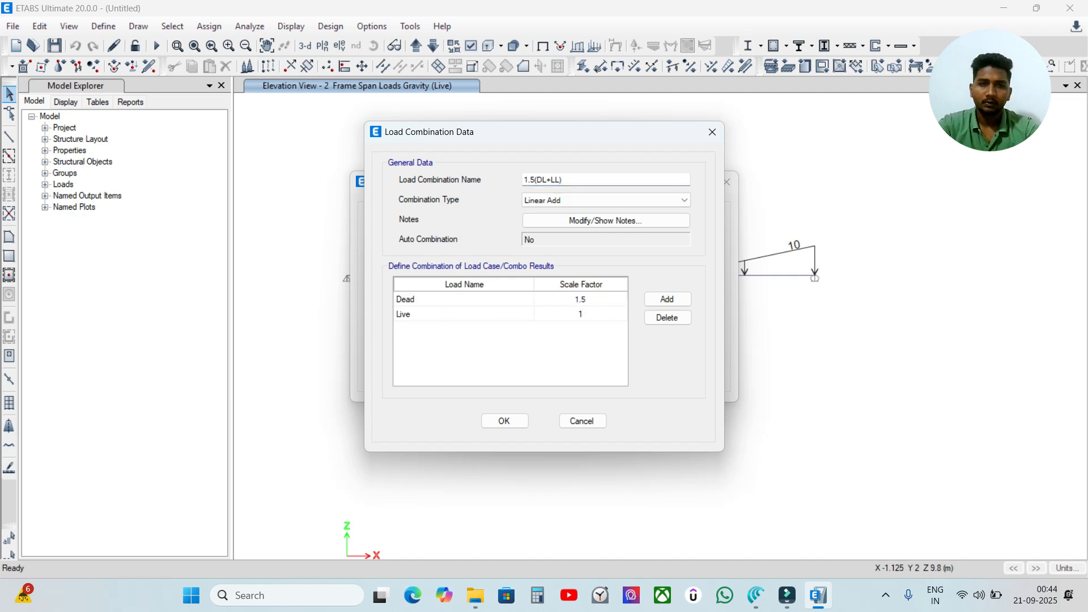
left_click(617, 319)
left_click(617, 319)
type(".5")
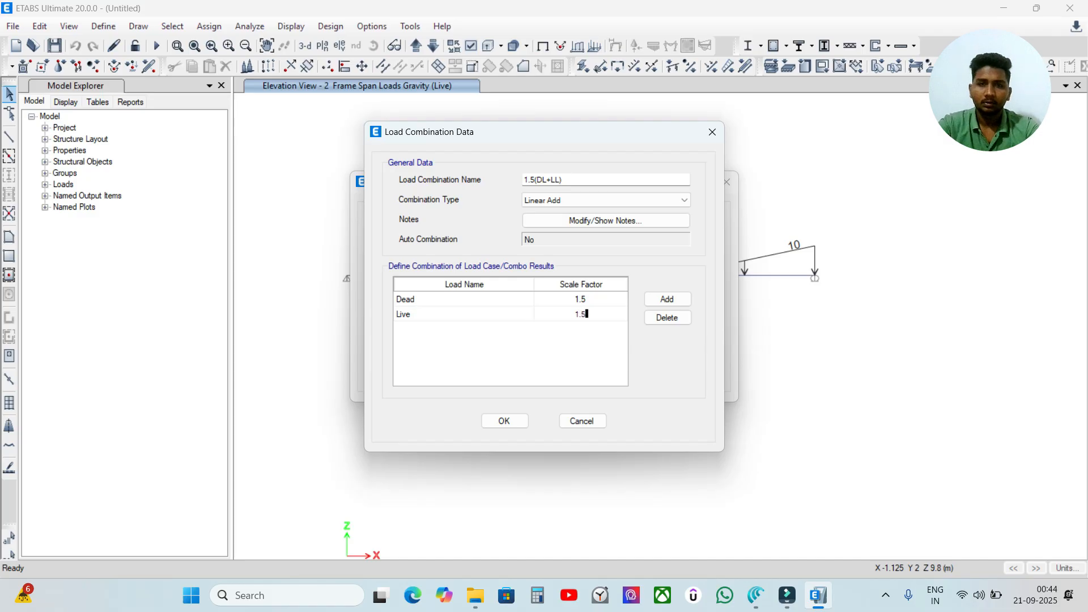
left_click(503, 421)
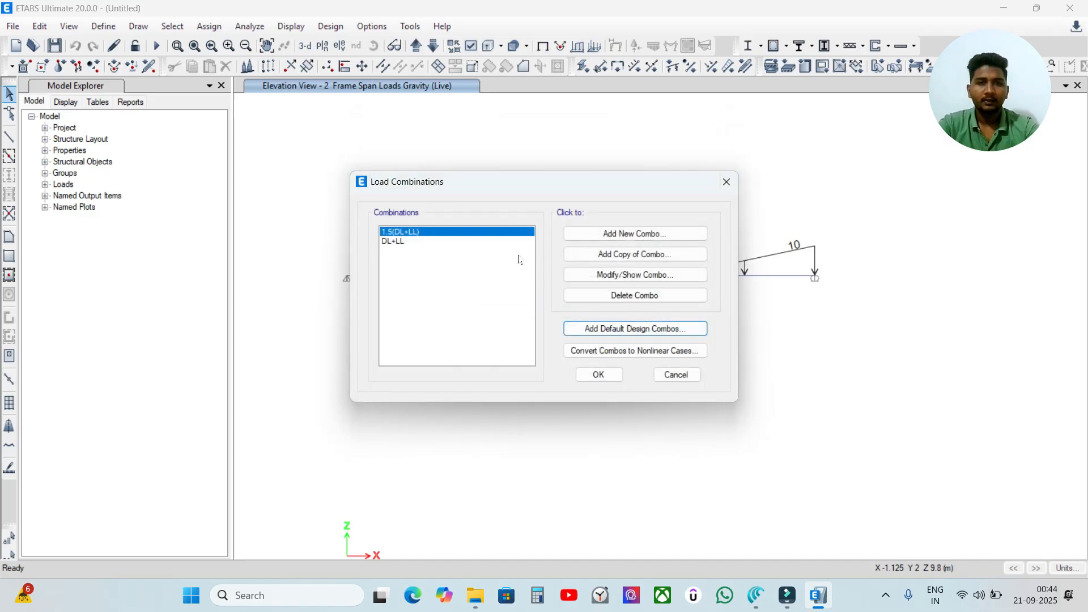
left_click(604, 331)
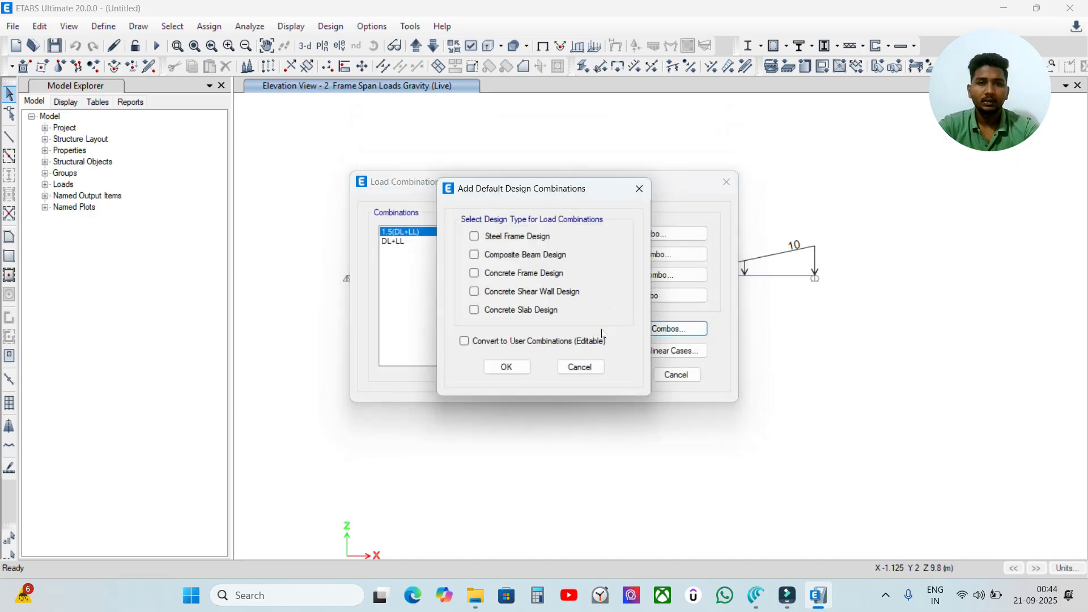
left_click(474, 273)
left_click(470, 341)
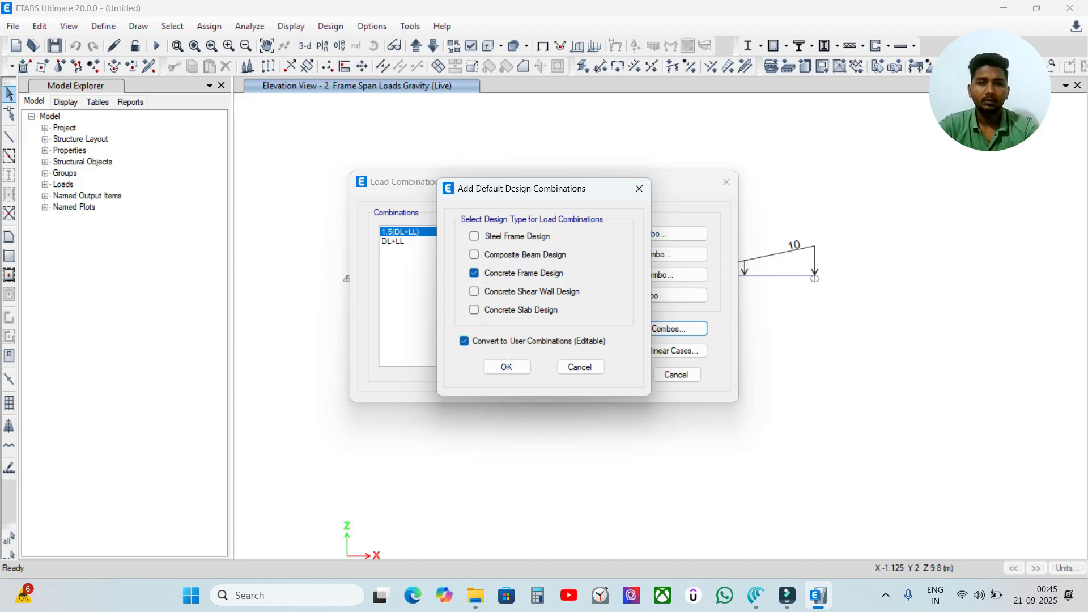
left_click(639, 188)
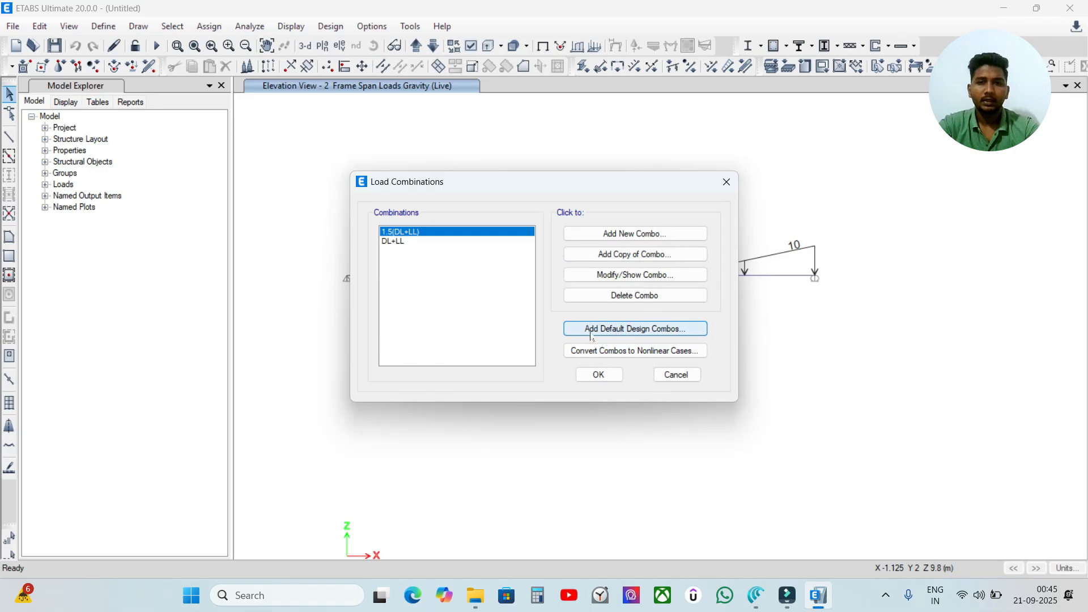
Step: Add the default Concrete Frame Design load combinations, converted to editable user combinations
left_click(633, 331)
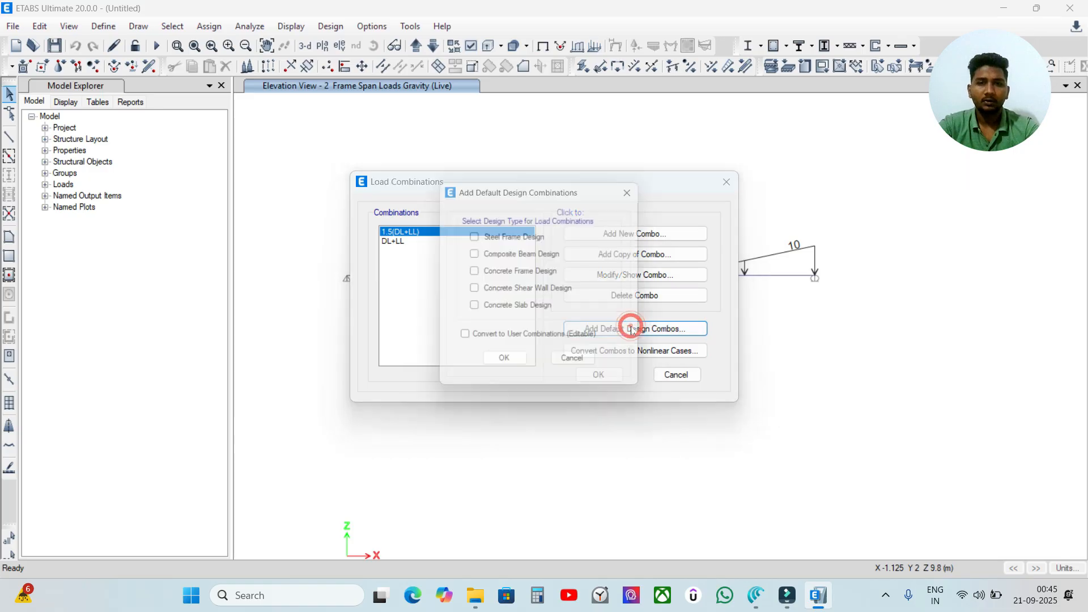
left_click(479, 274)
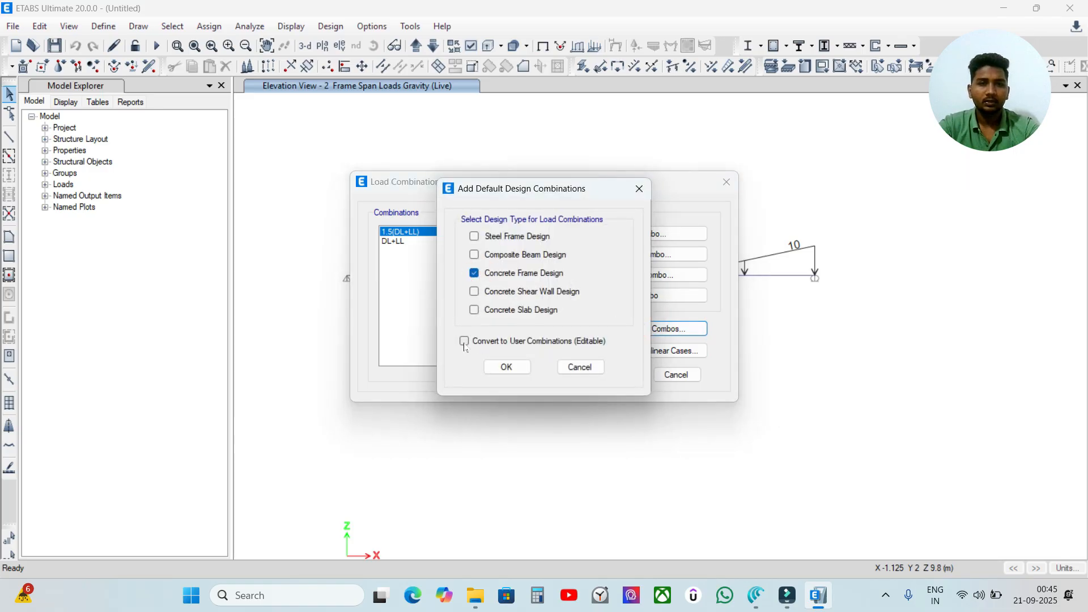
left_click(464, 342)
left_click(506, 368)
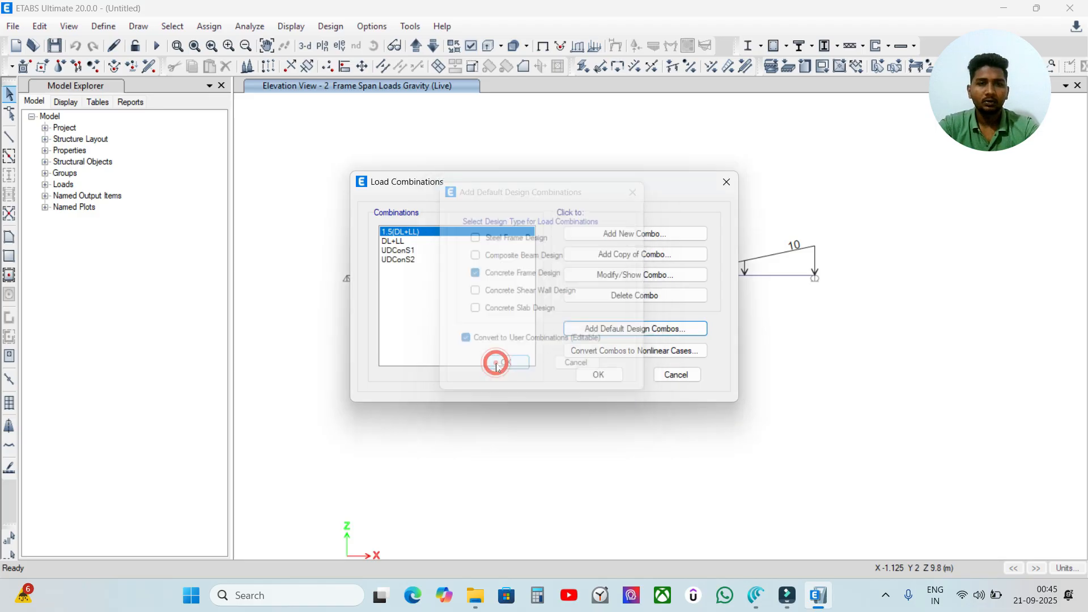
Step: Inspect the load cases and scale factors of the default combinations UDConS1 and UDConS2
left_click(418, 251)
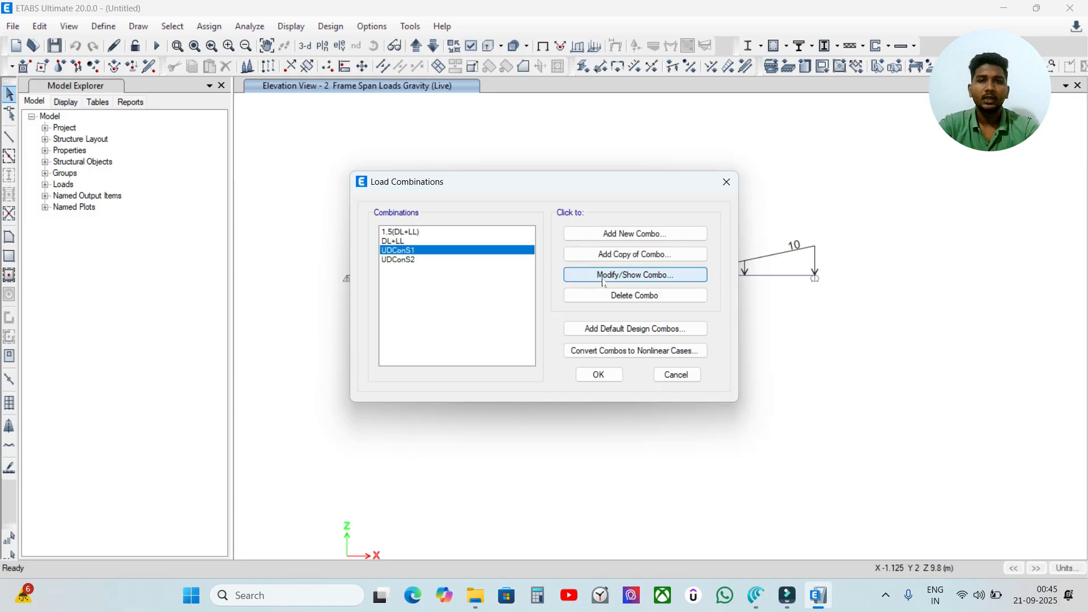
left_click(635, 277)
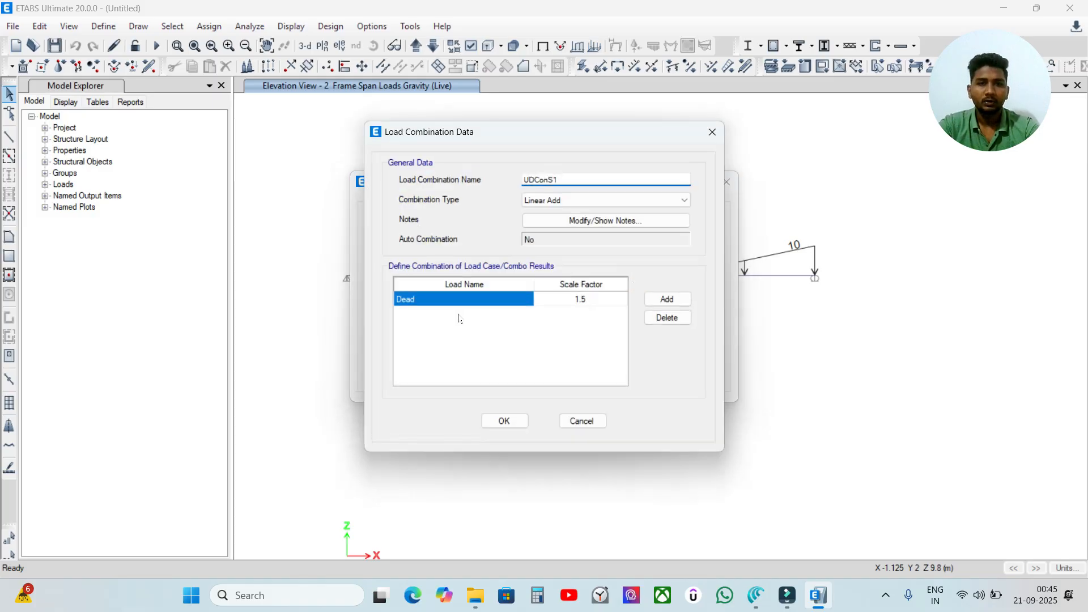
left_click(583, 421)
left_click(478, 262)
left_click(619, 275)
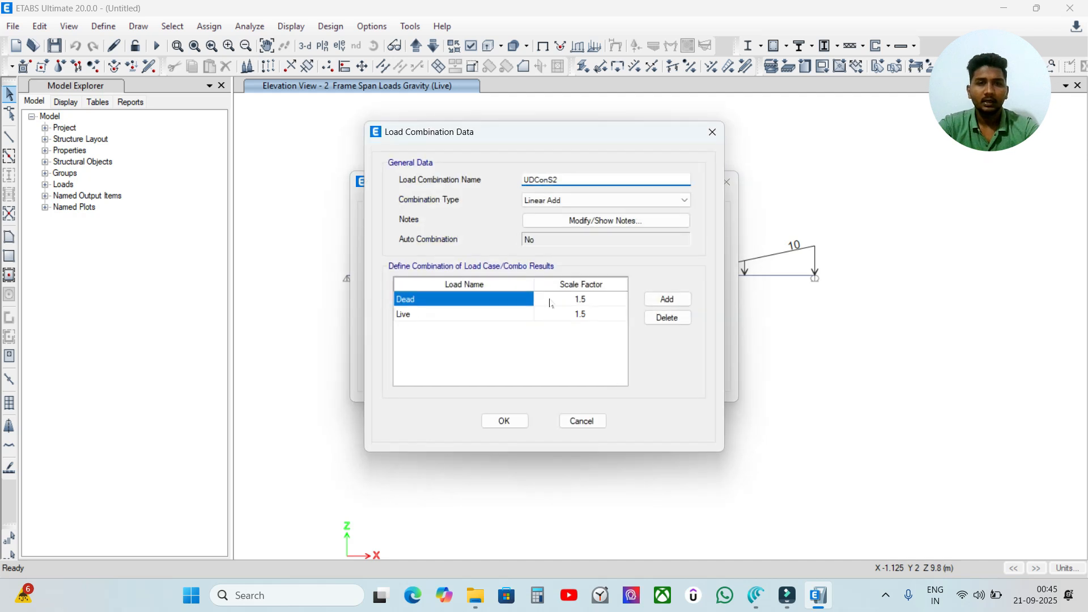
left_click(583, 421)
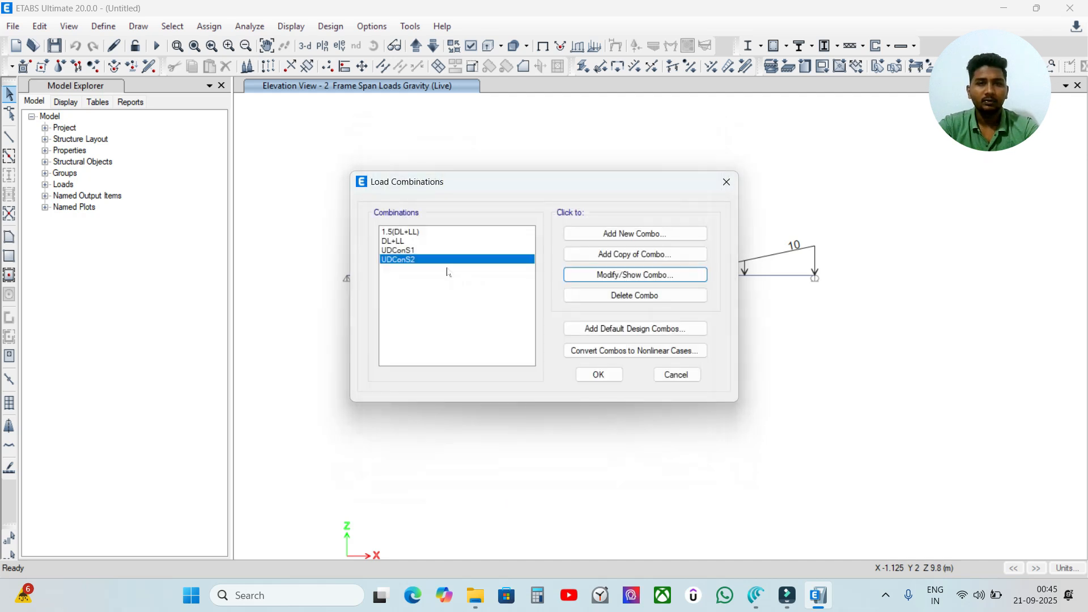
Step: Delete the default combinations UDConS2 and UDConS1 and accept the remaining load combinations
left_click(634, 296)
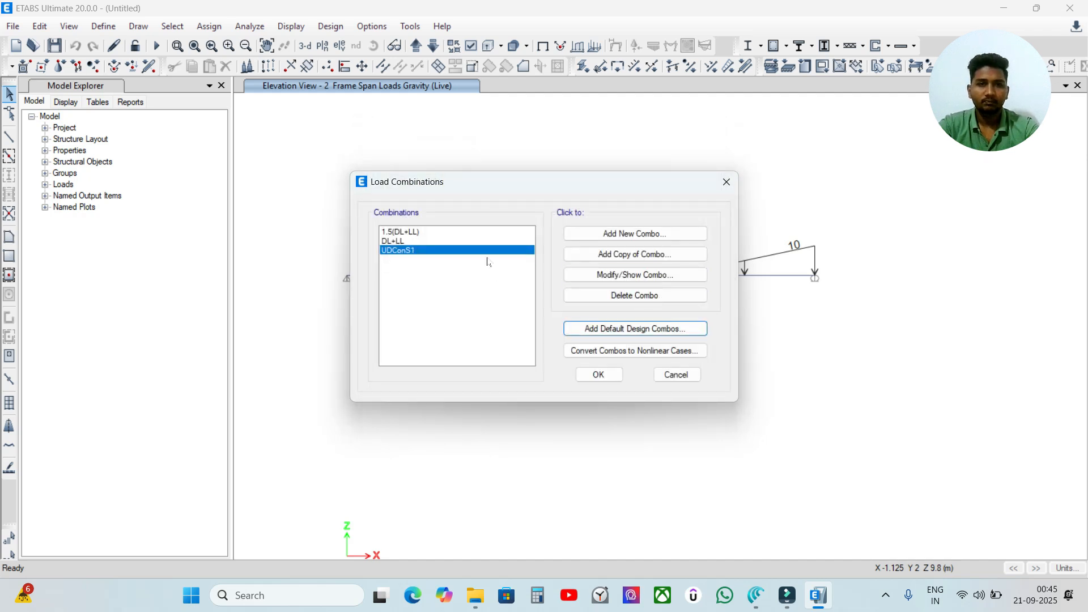
left_click(640, 295)
left_click(600, 375)
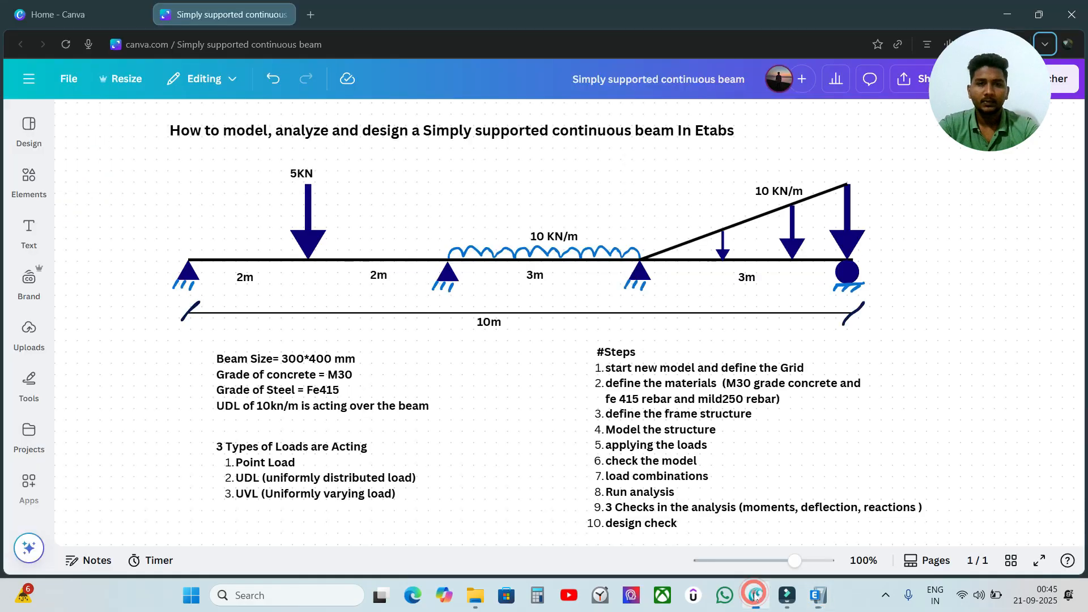
Step: Switch from the Canva step list back to ETABS and start the analysis run
left_click(757, 595)
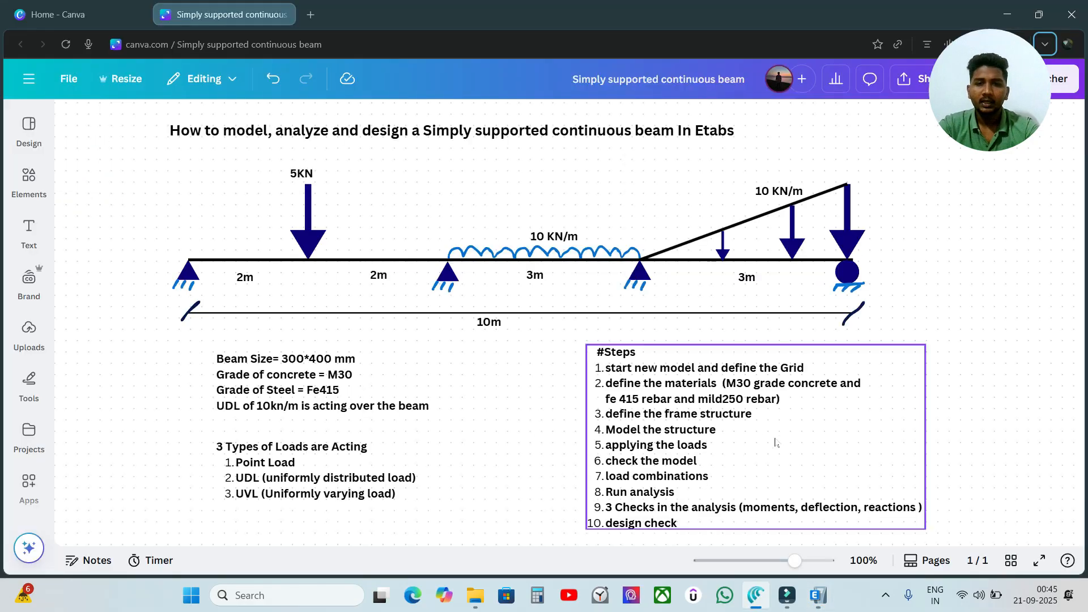
left_click(818, 595)
left_click(250, 26)
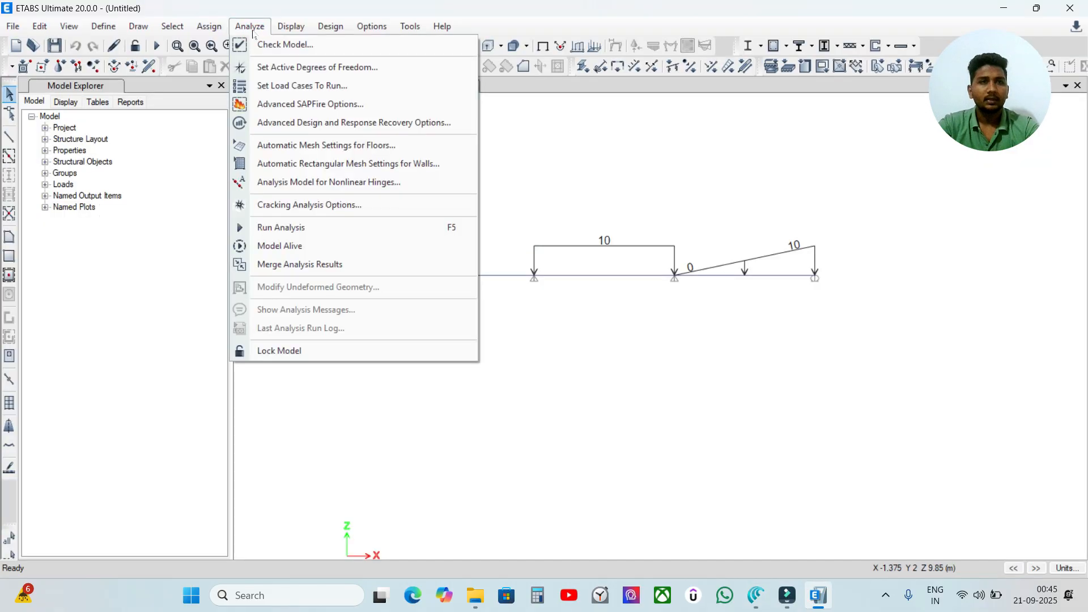
left_click(265, 226)
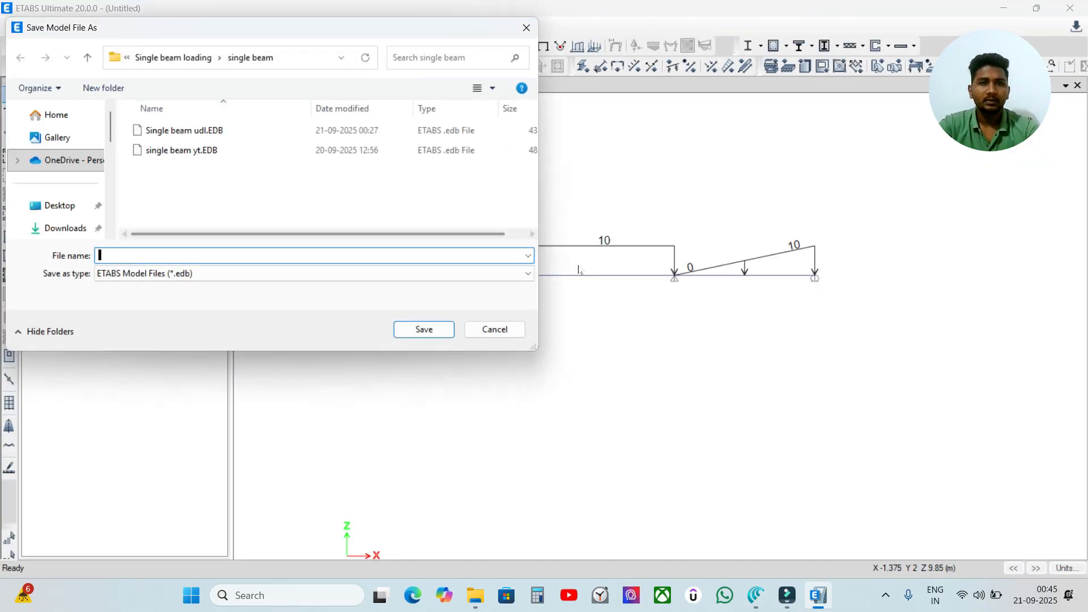
Step: Save the model as "simply supportedd continuos beam yt" in the single beam folder within Single beam loading to let the analysis run
left_click(87, 57)
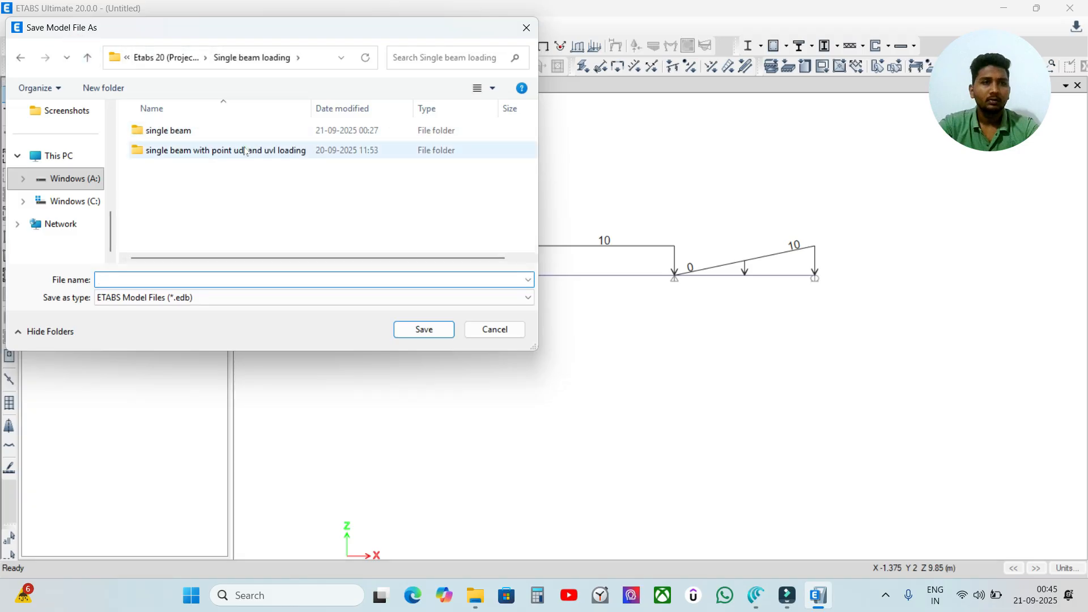
left_click(87, 57)
double_click(188, 172)
double_click(236, 131)
left_click(179, 279)
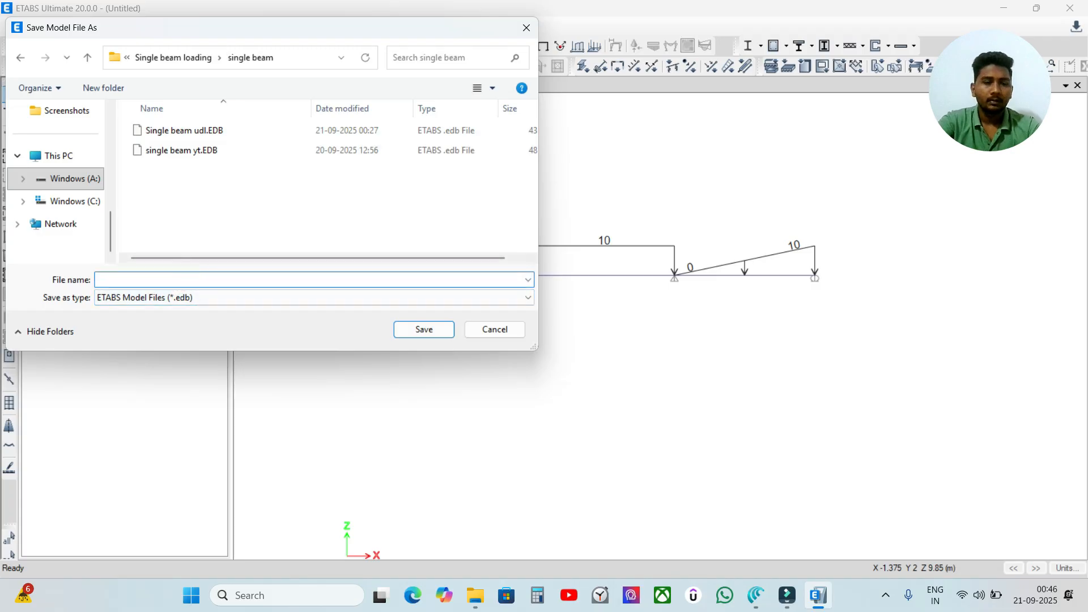
type("simply")
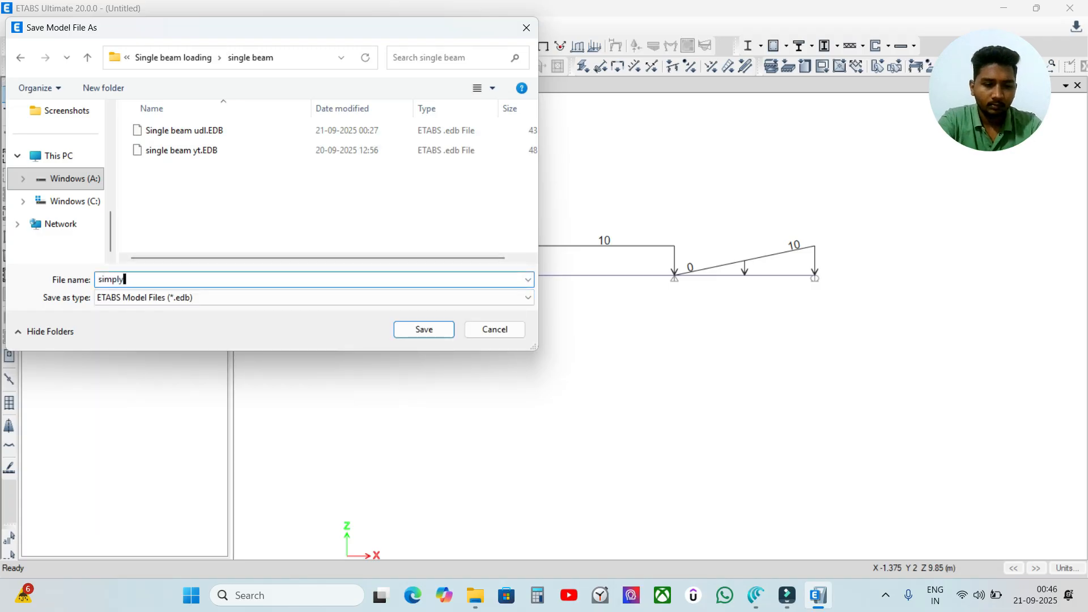
type(" continu")
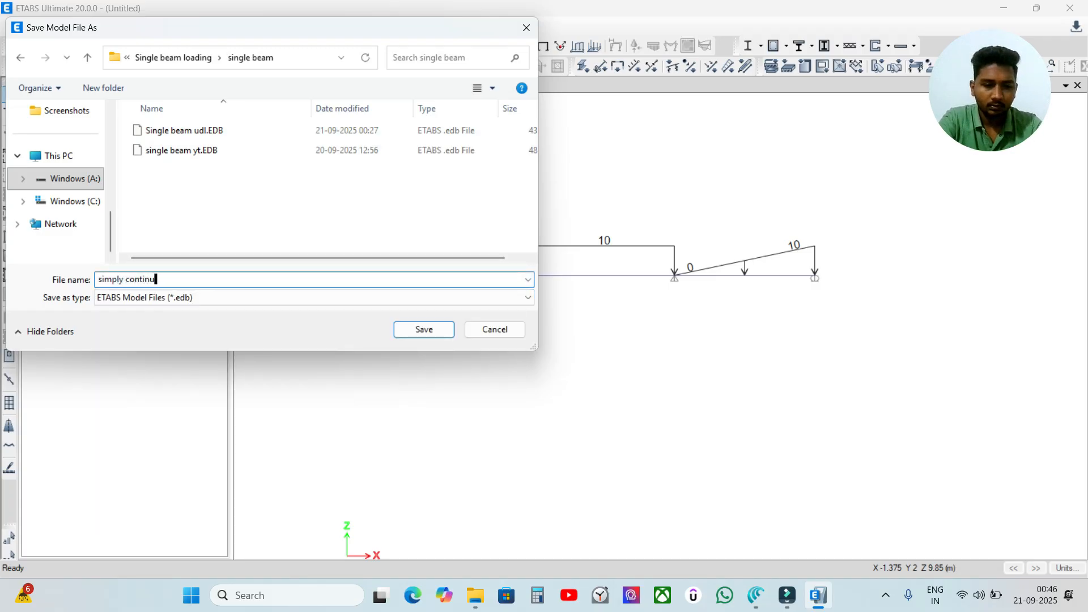
type("os beam")
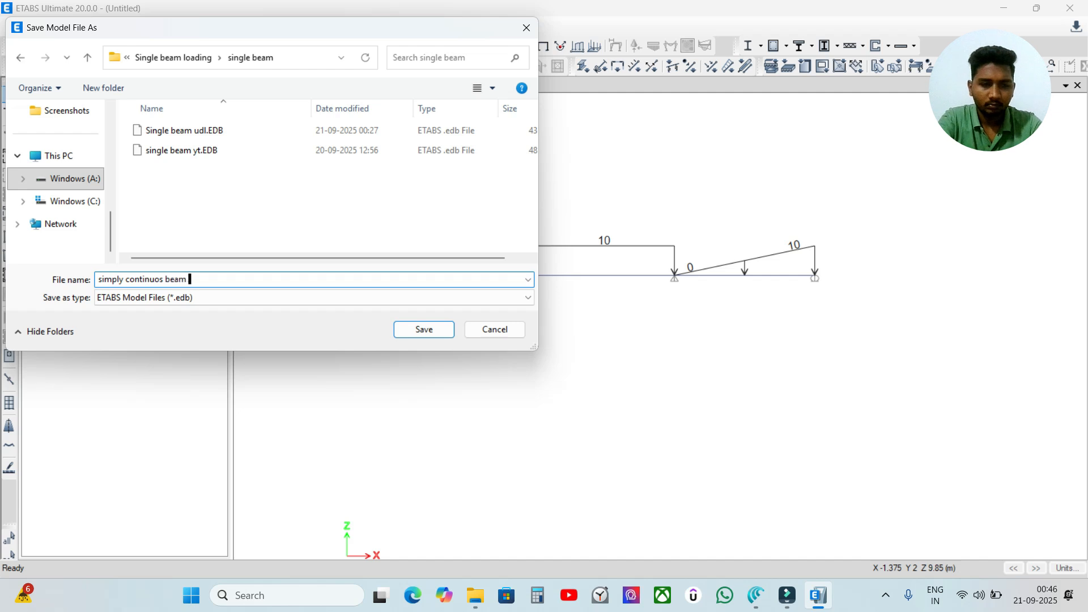
left_click(124, 279)
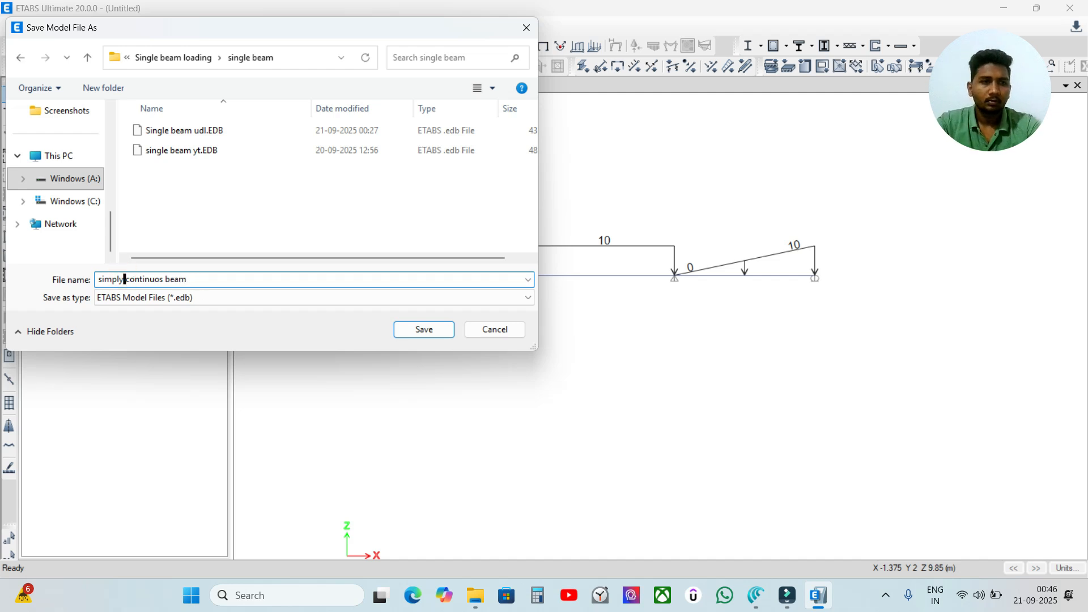
type("supportedd")
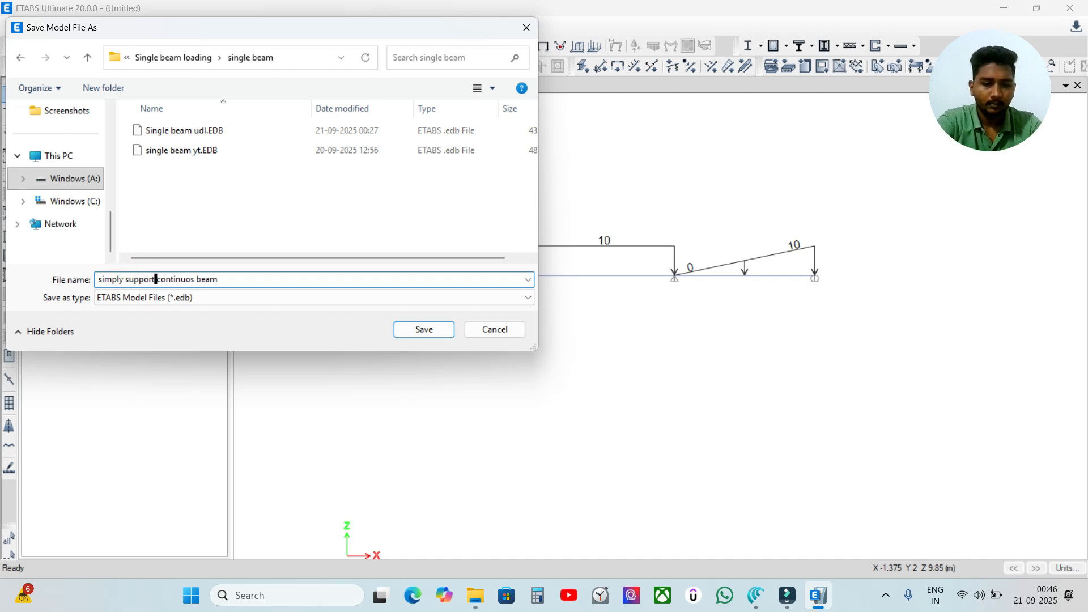
left_click(265, 279)
type("yt")
left_click(424, 330)
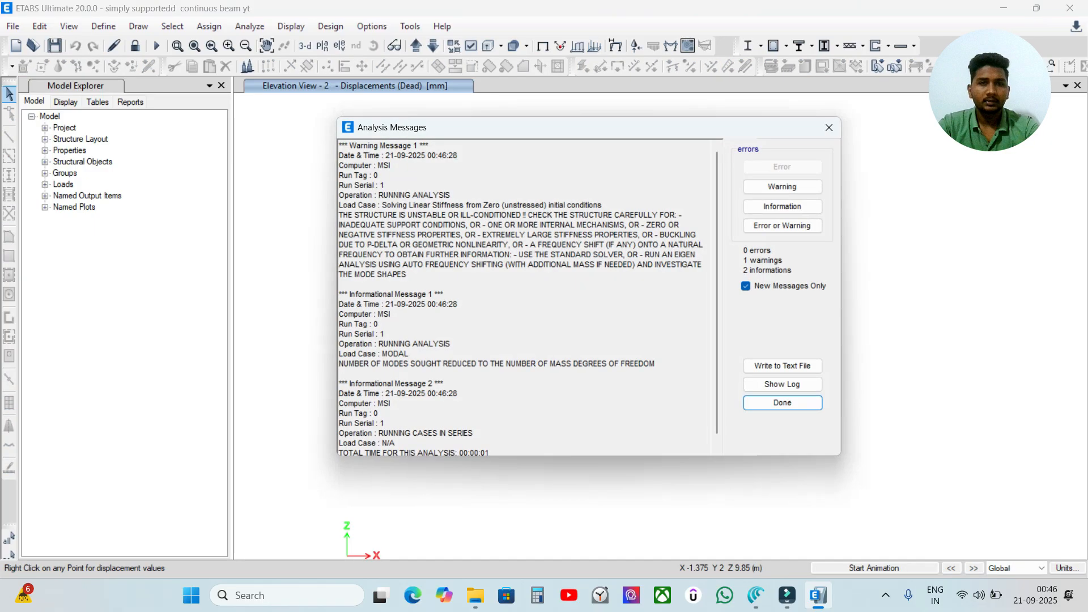
Step: Review the warning and informational messages from the analysis run and close the message report
scroll(530, 297, "down", 1)
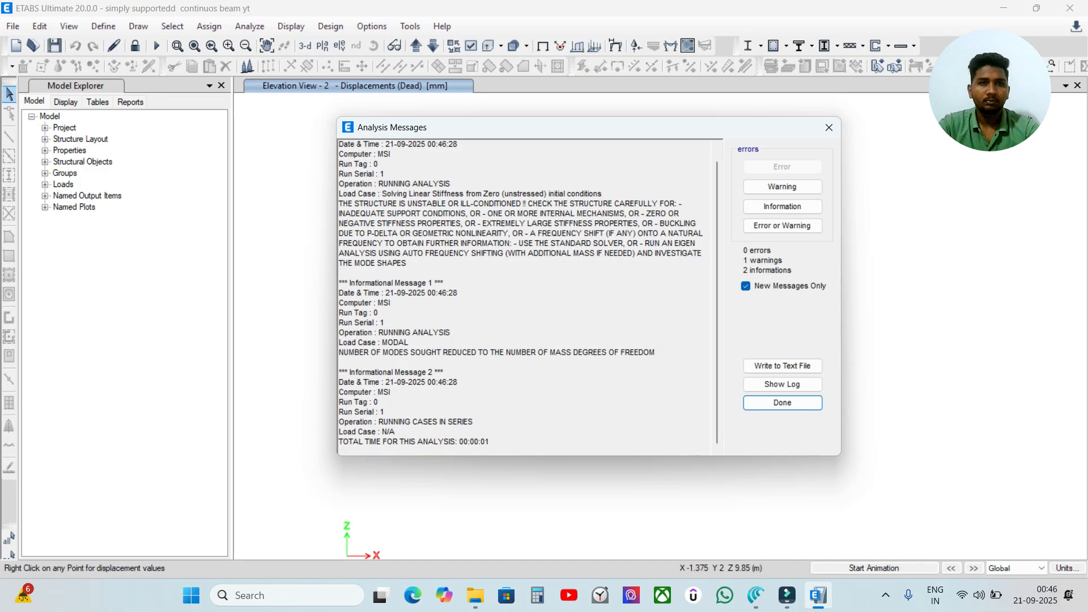
scroll(529, 297, "up", 1)
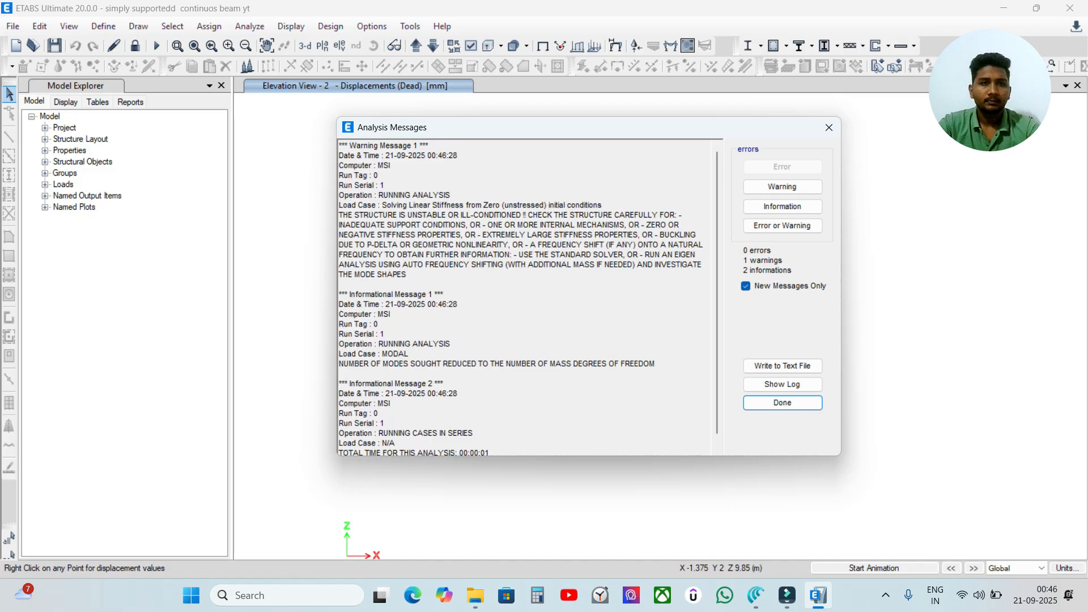
mouse_move(467, 127)
left_mouse_down()
mouse_move(676, 160)
mouse_move(414, 179)
mouse_move(295, 136)
mouse_move(449, 130)
left_mouse_up()
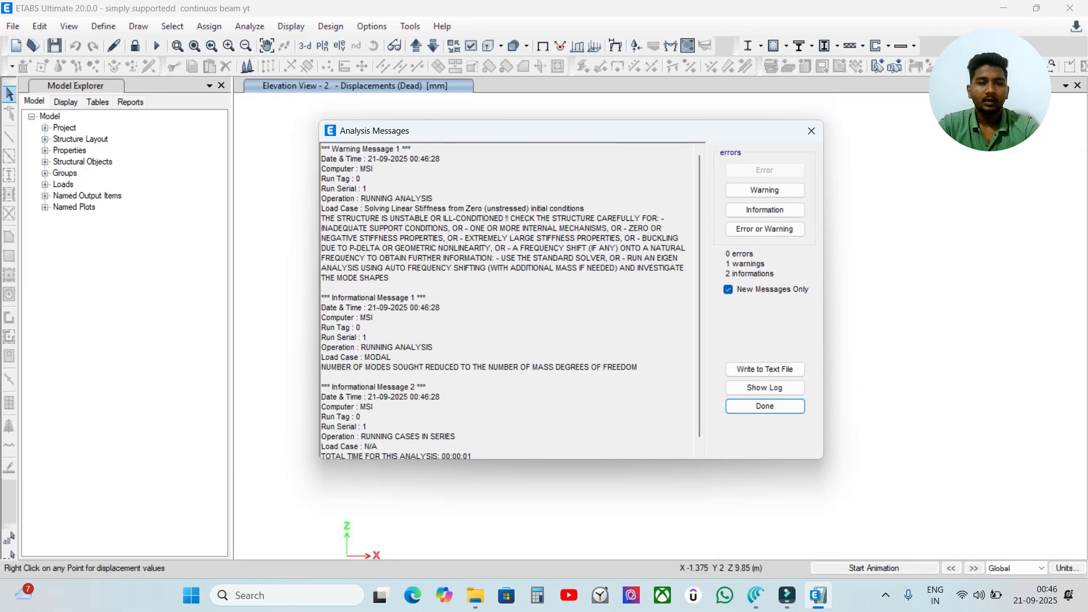
scroll(502, 300, "down", 1)
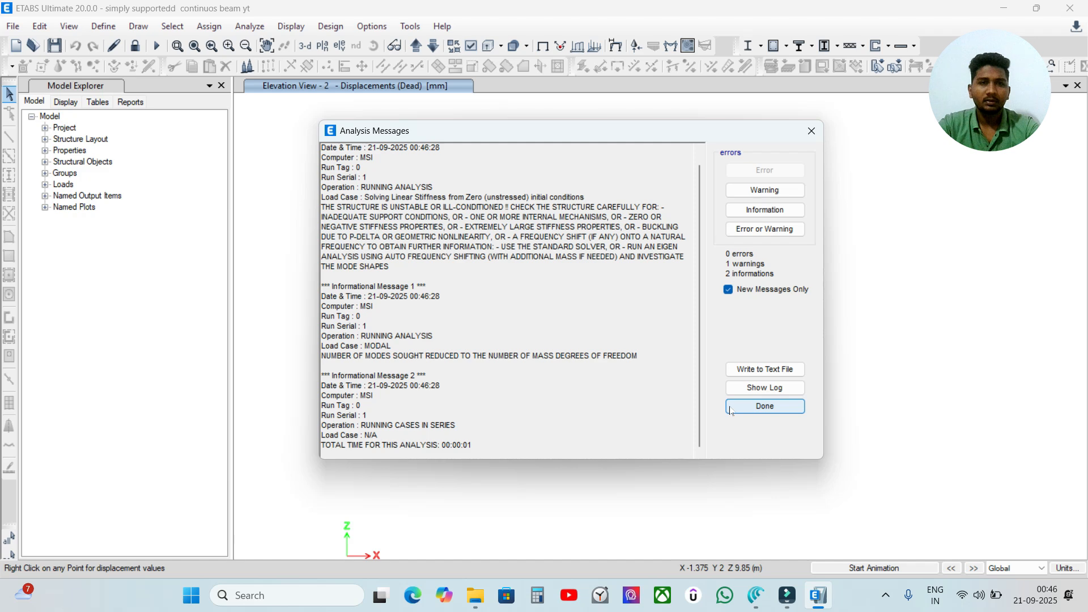
left_click(731, 411)
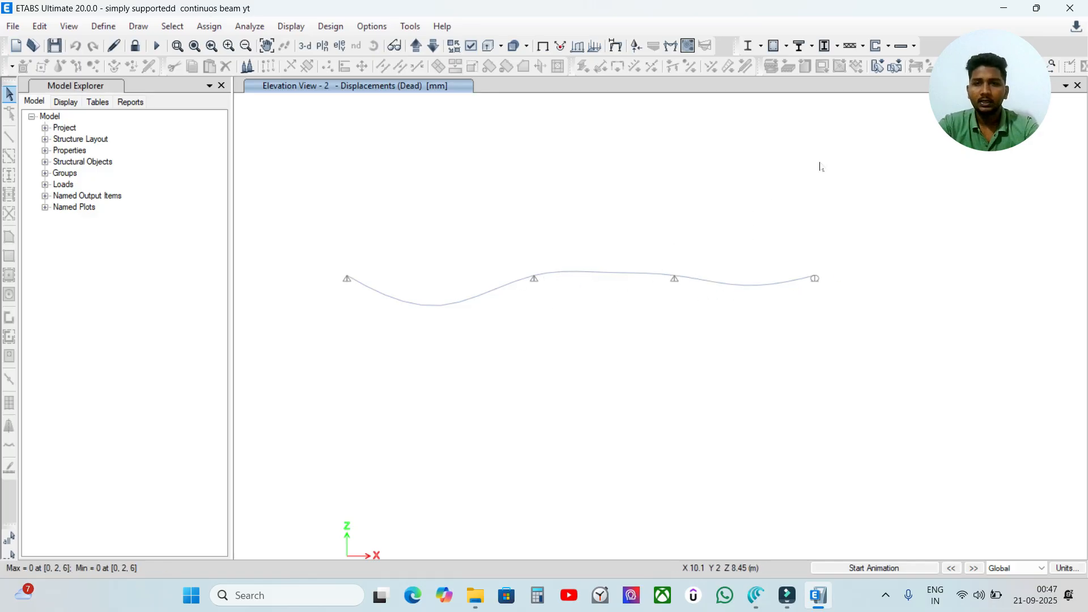
Step: Add a 3-D view window beside the elevation and show the deflected beam with its section extruded
left_click(1066, 85)
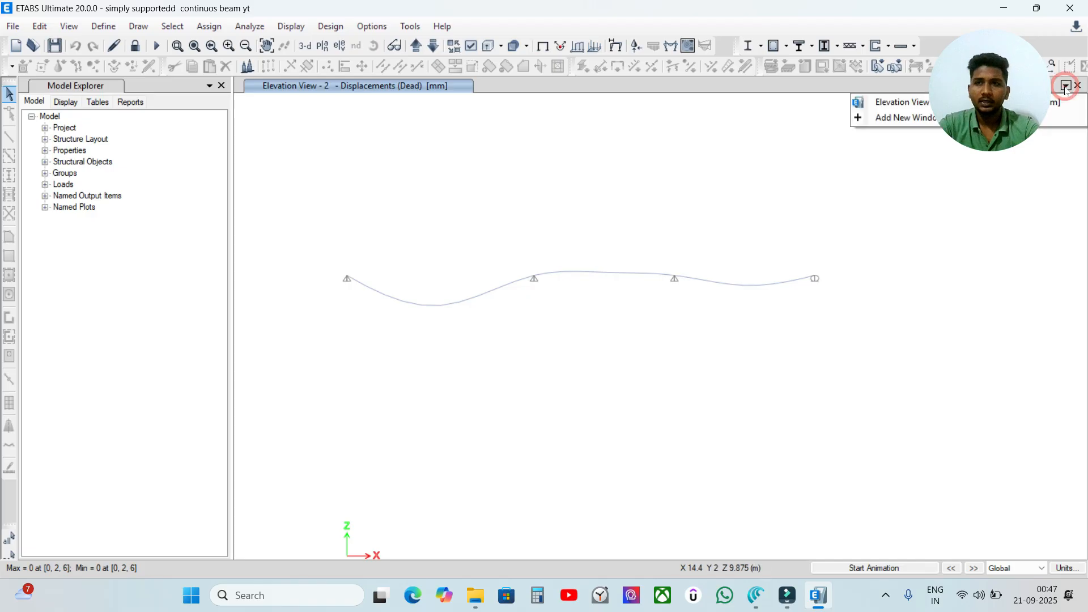
left_click(896, 115)
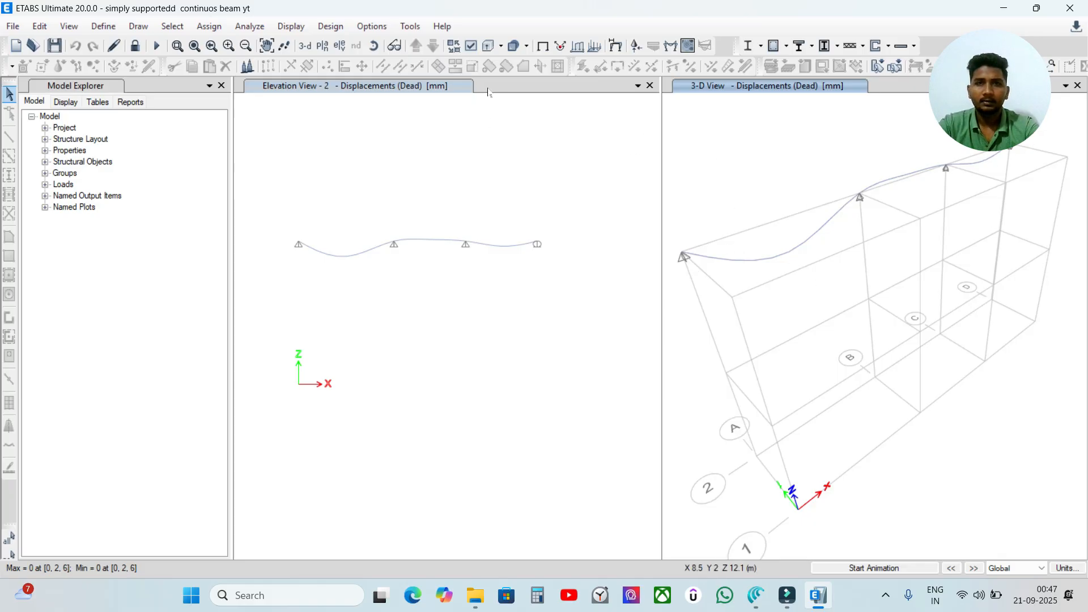
left_click(488, 48)
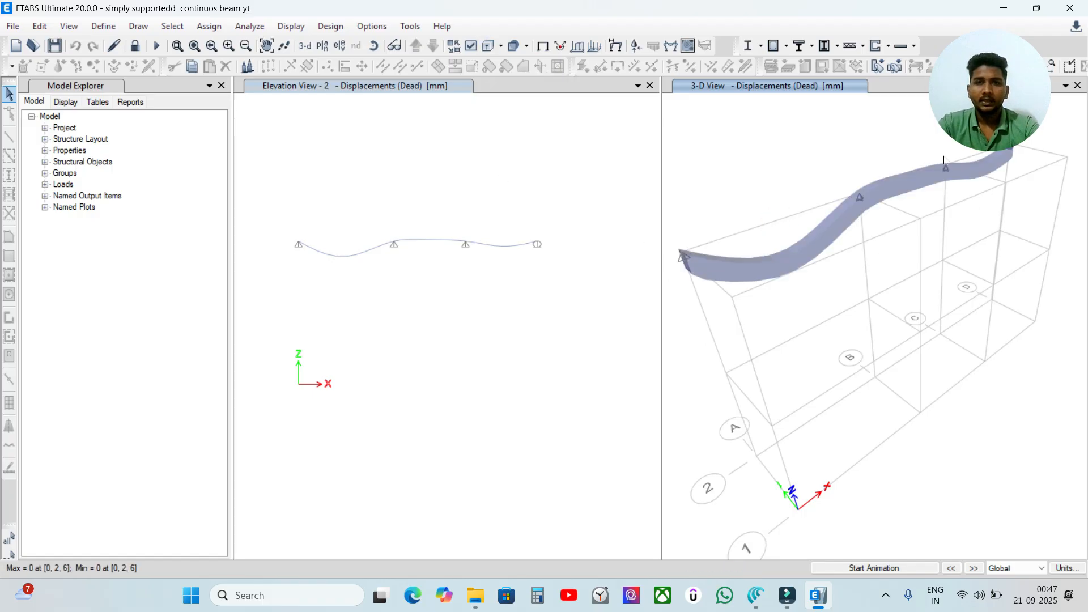
Step: Display the filled Moment 3-3 diagram for the DL+LL combination in the elevation view, with values at controlling stations
left_click(413, 96)
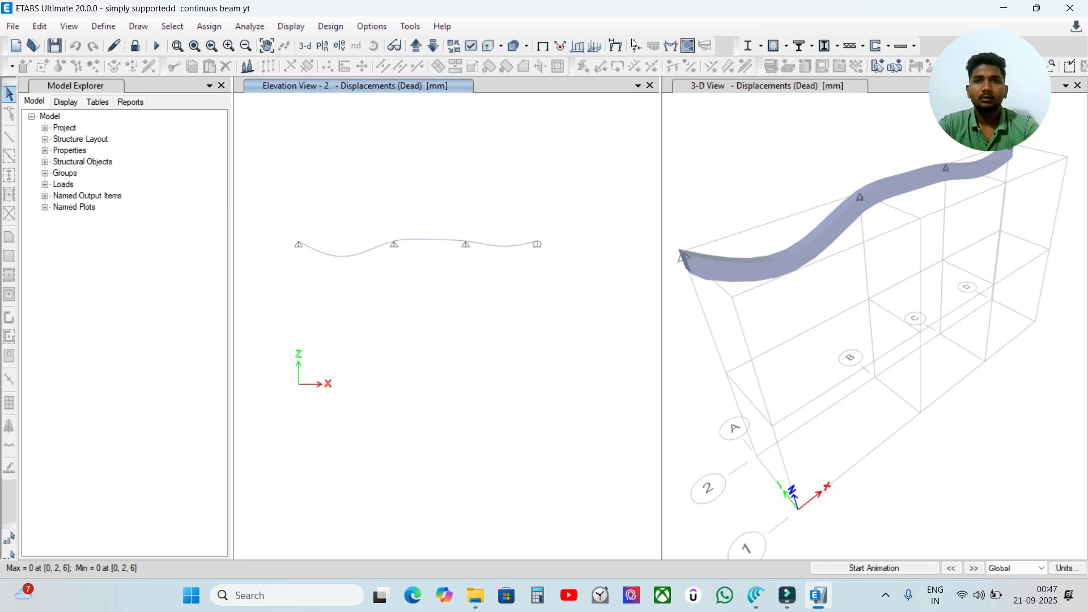
left_click(669, 46)
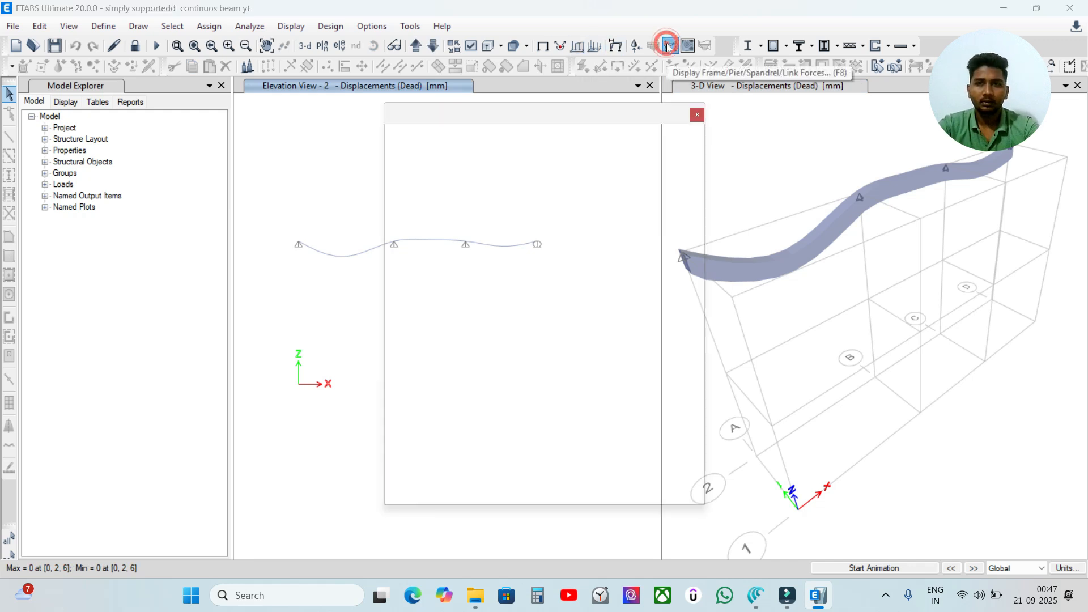
left_click_drag(455, 124, 461, 102)
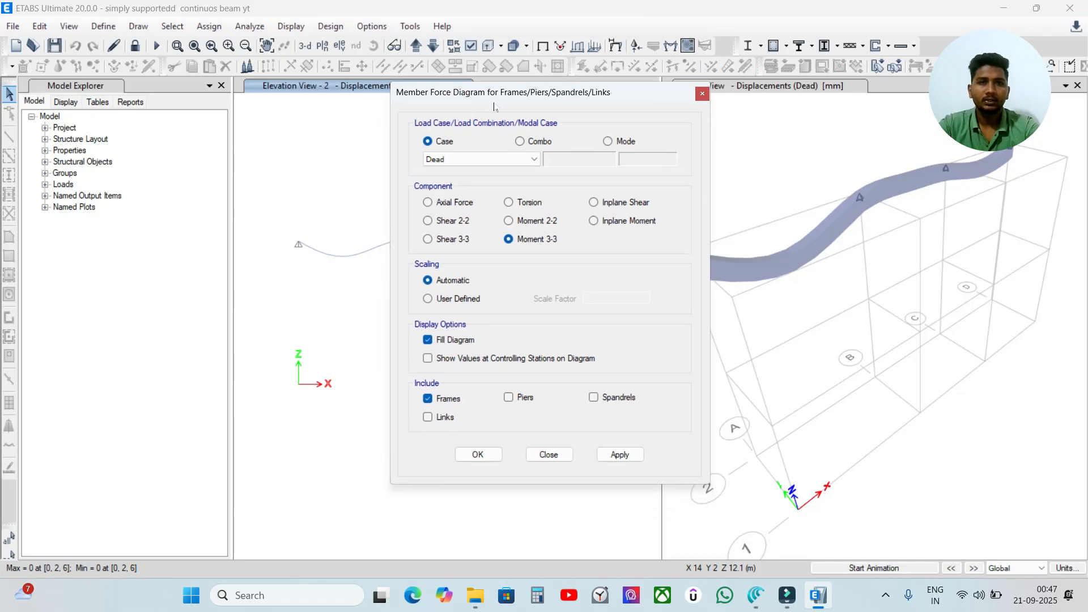
left_click(531, 143)
left_click(510, 159)
left_click(429, 170)
left_click(481, 160)
left_click(461, 177)
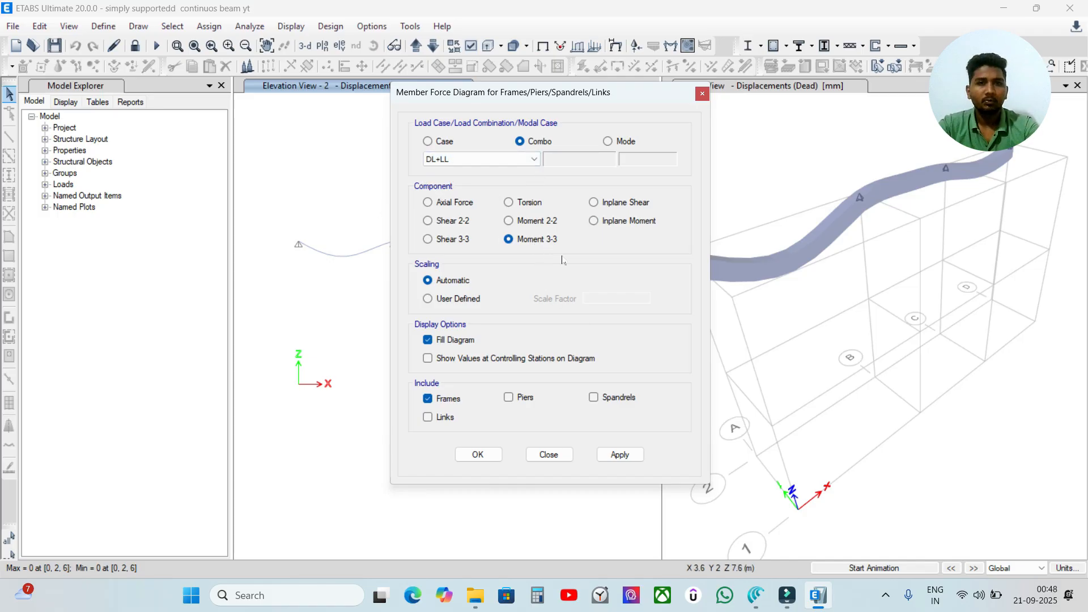
left_click(428, 358)
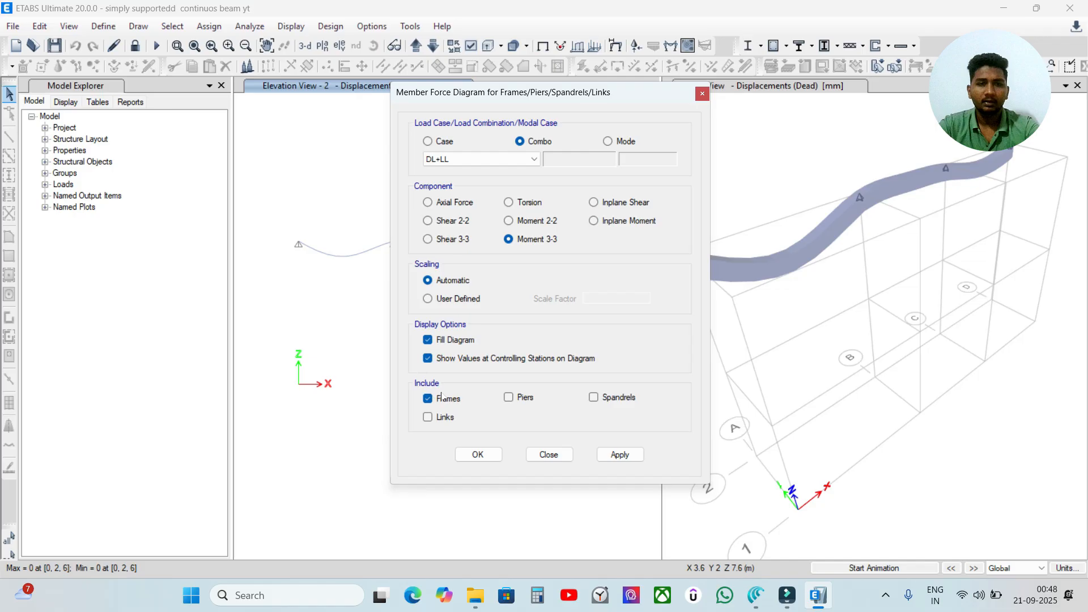
left_click(624, 455)
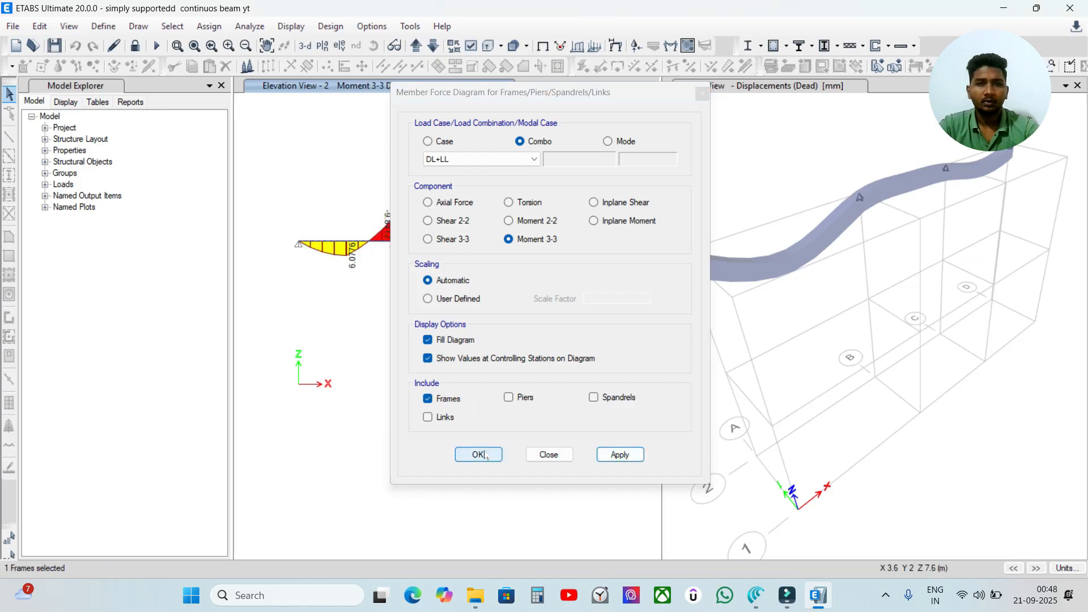
left_click(478, 454)
scroll(323, 213, "up", 1)
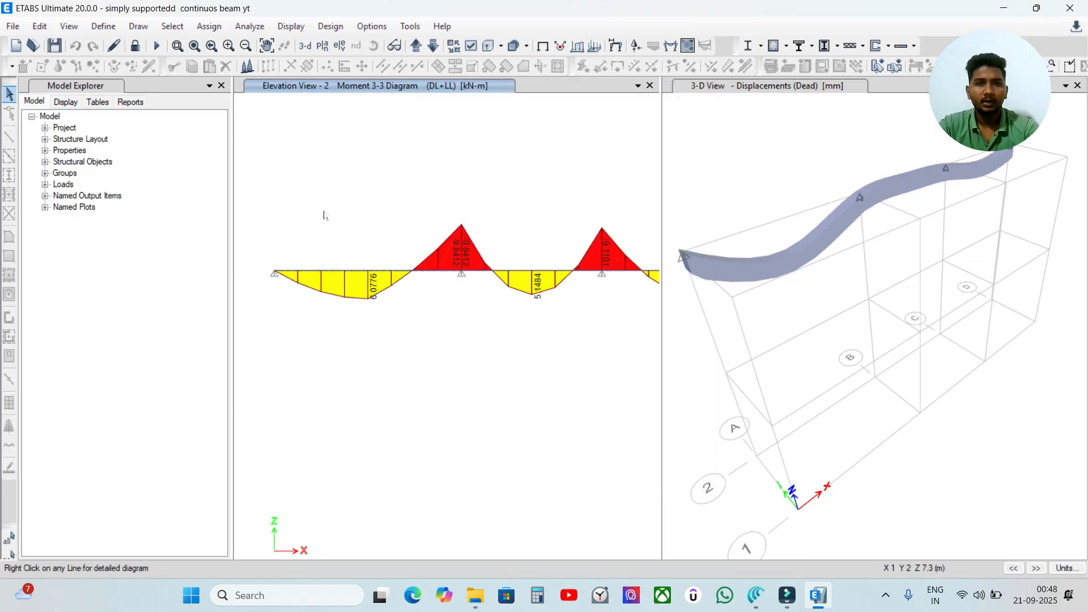
scroll(400, 227, "down", 1)
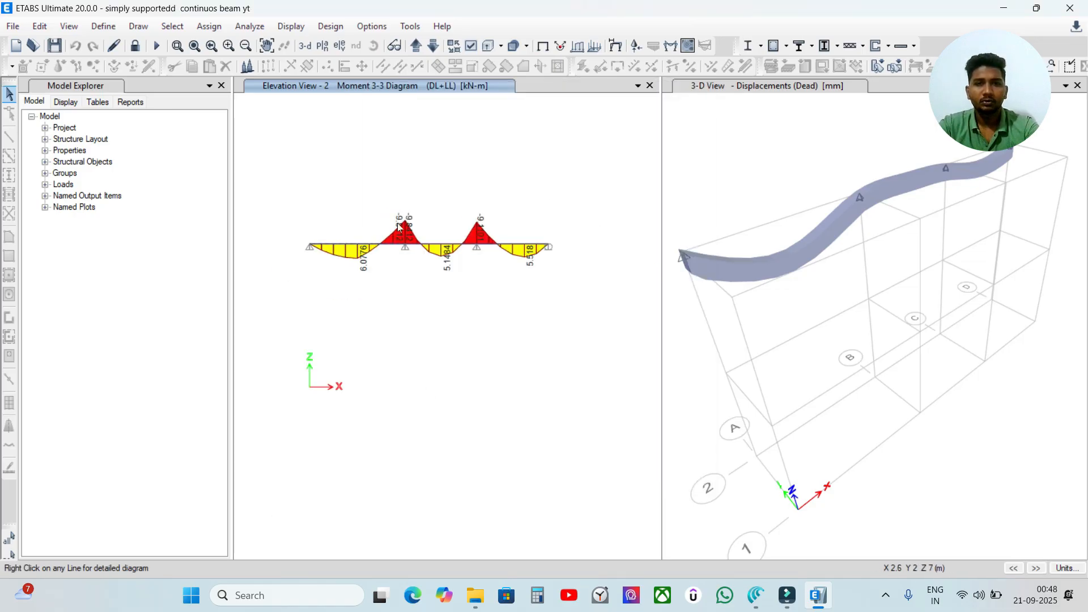
Step: Show the undeformed shape in the 3-D view, close that window and clear the selection in the elevation
left_click(824, 88)
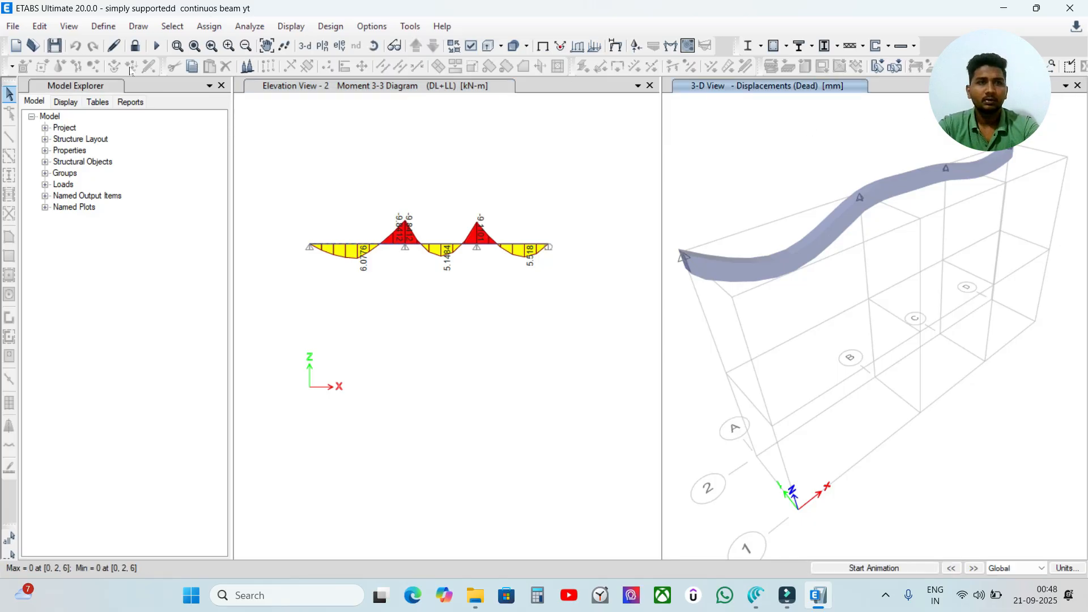
left_click(114, 46)
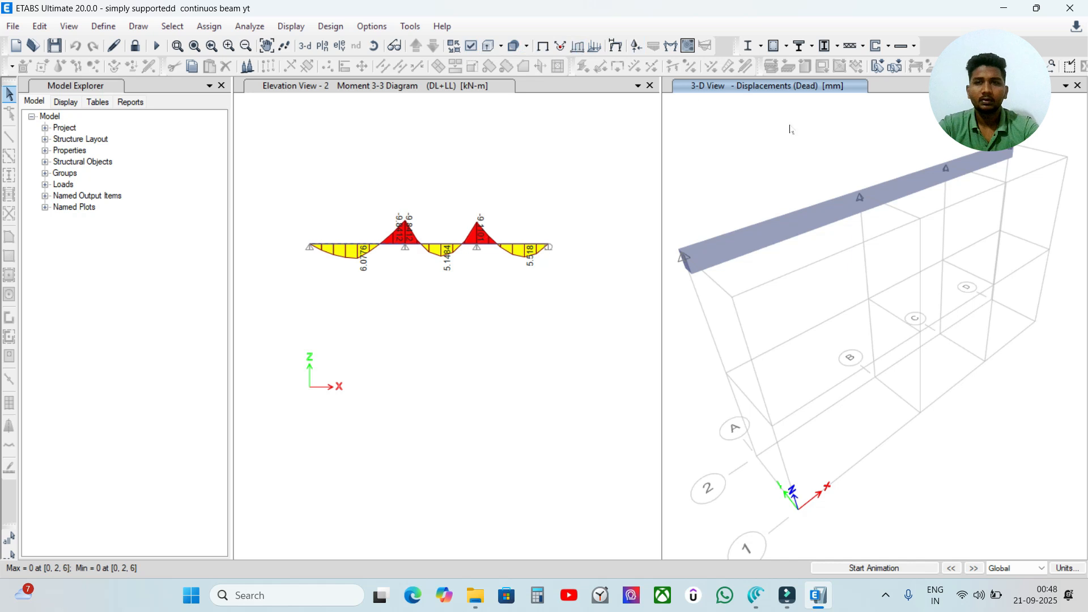
left_click(543, 51)
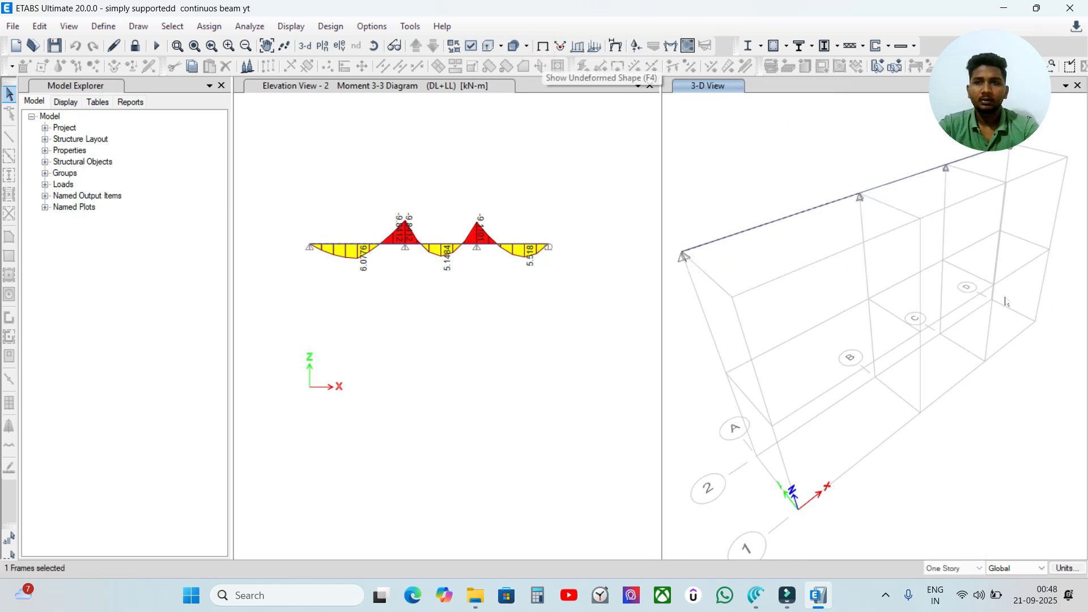
left_click(946, 166)
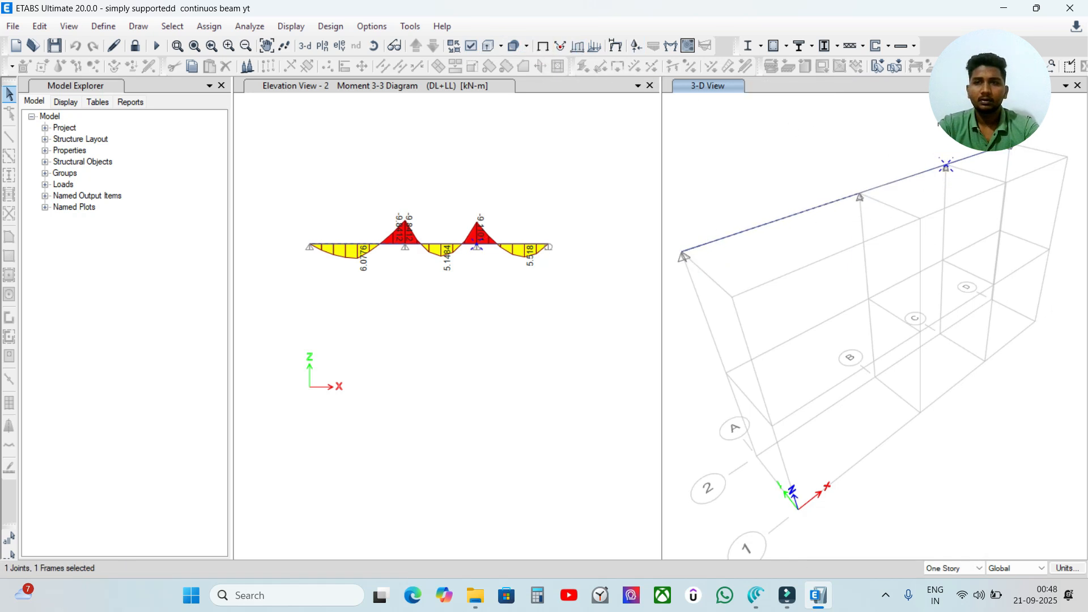
left_click(1078, 85)
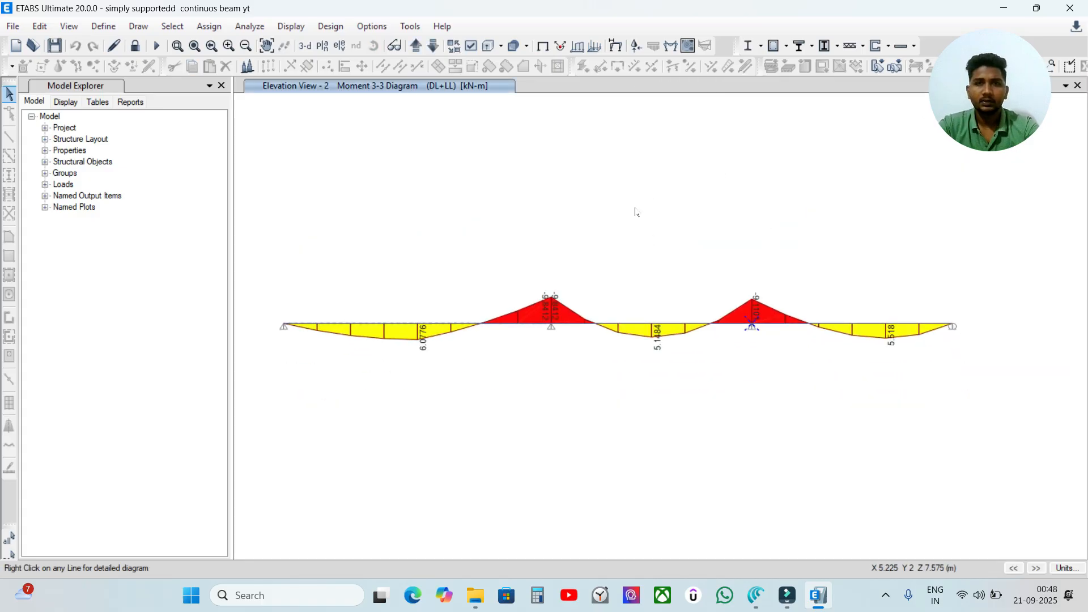
left_click(784, 223)
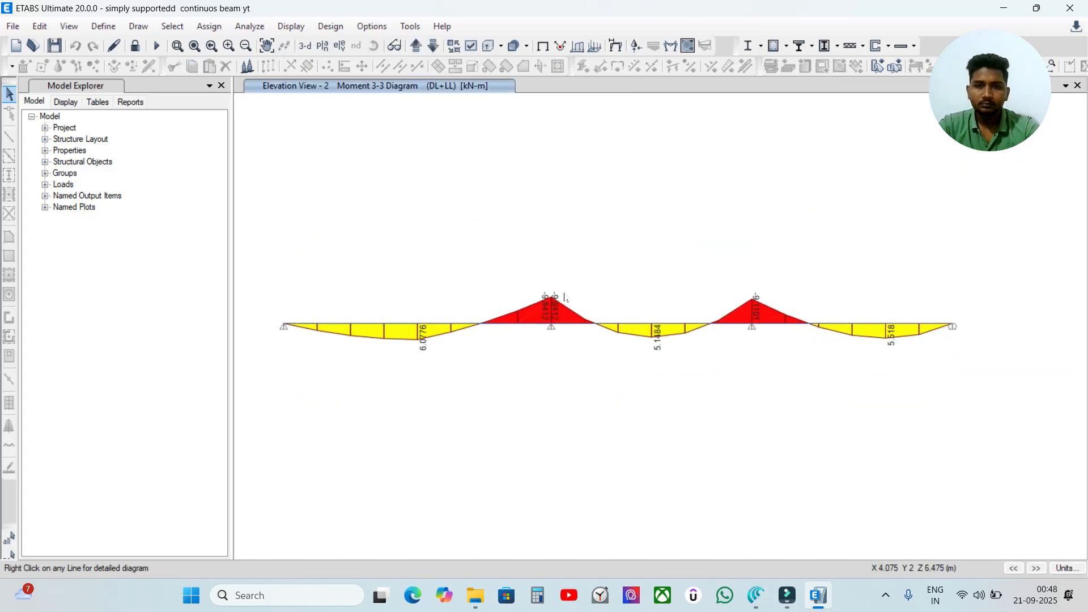
Step: Open the detailed shear, moment and deflection diagrams of the 4 m span for the DL+LL combination
mouse_move(496, 329)
mouse_move(405, 327)
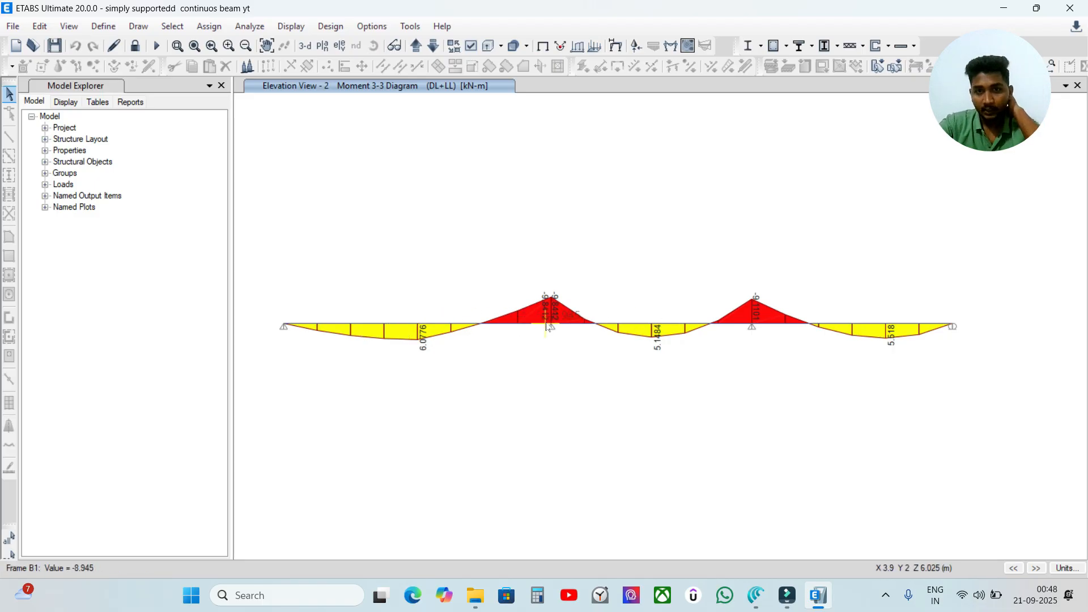
right_click(405, 328)
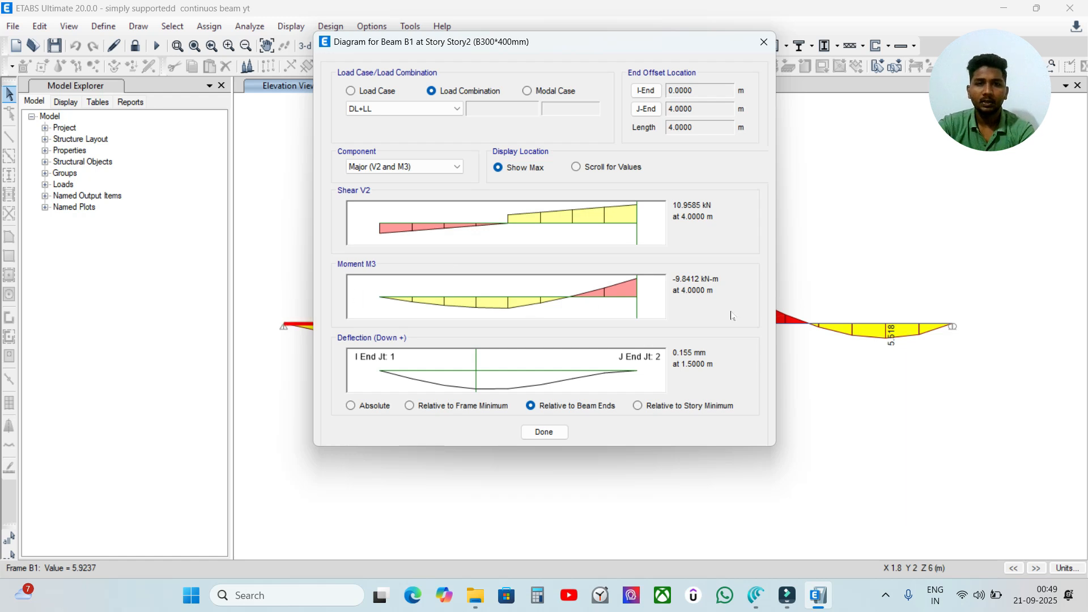
Step: Review the 4 m span's maximum shear, moment and deflection for DL+LL alongside the elevation, and close its diagrams
left_click_drag(688, 47, 1000, 71)
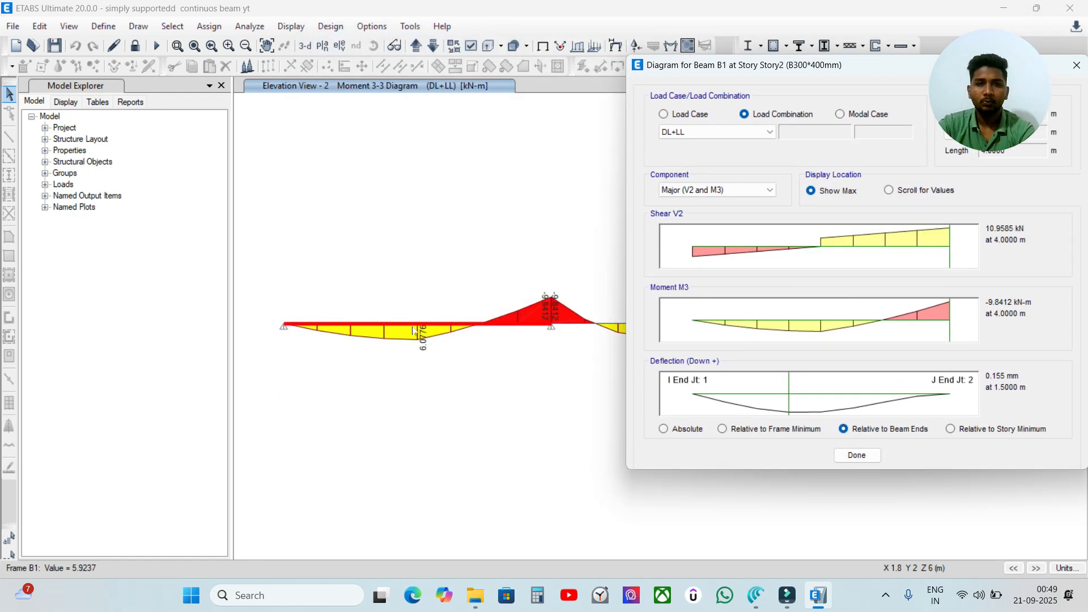
left_click_drag(907, 67, 731, 85)
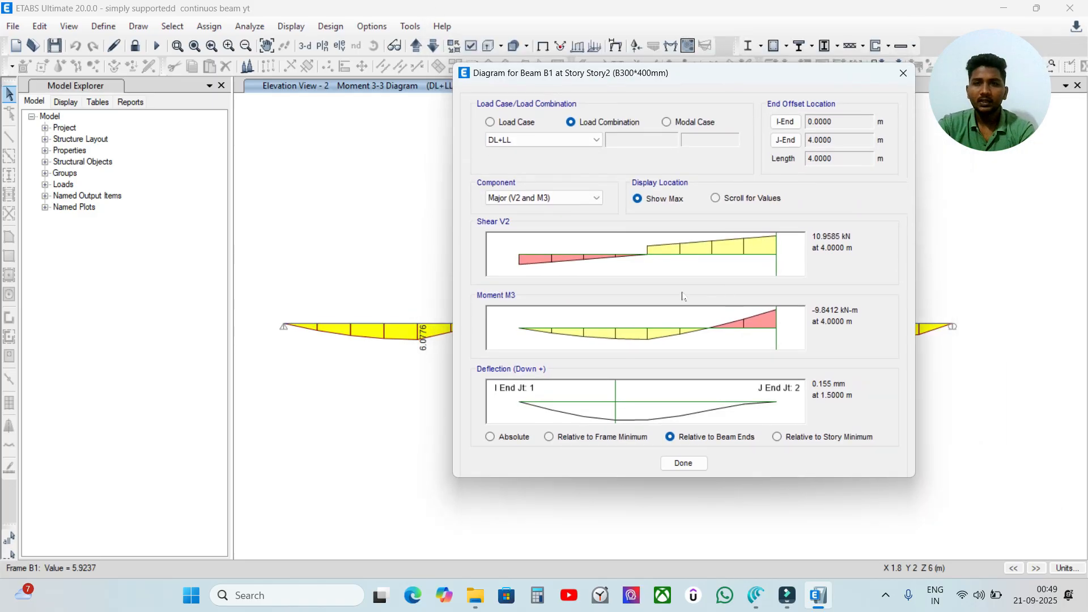
left_click(636, 327)
left_click(637, 199)
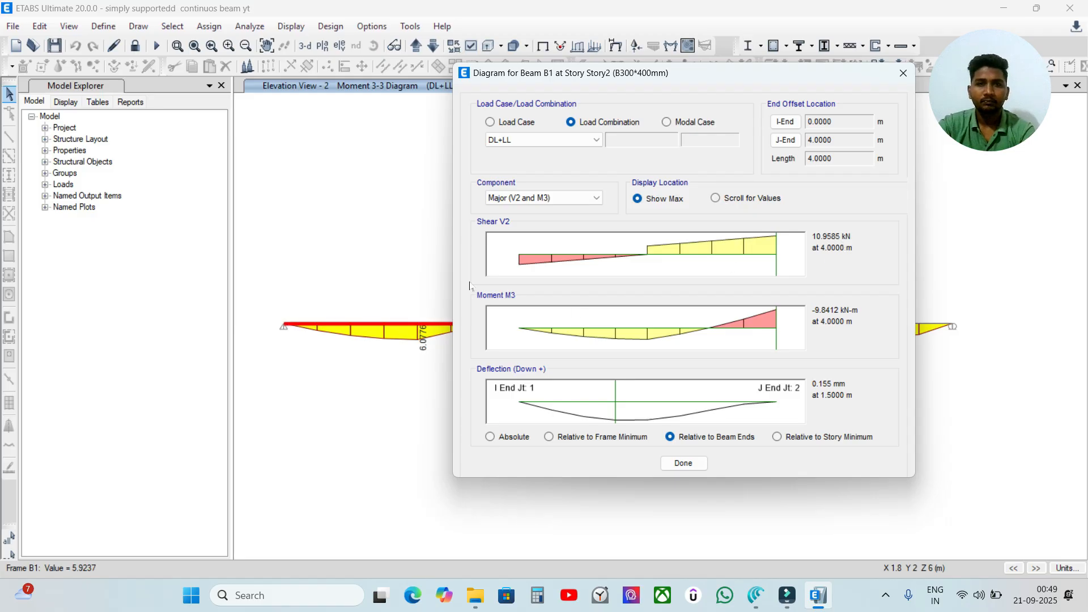
left_click(683, 467)
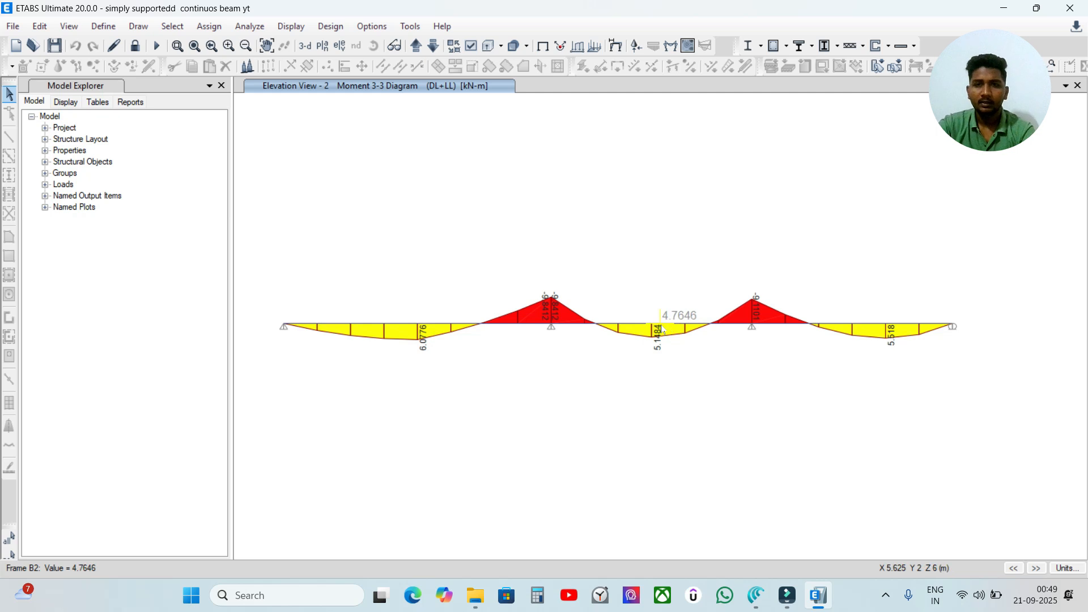
Step: Open the middle 3 m span's detailed diagrams and inspect its maximum values for the 1.5(DL+LL) combination
right_click(661, 330)
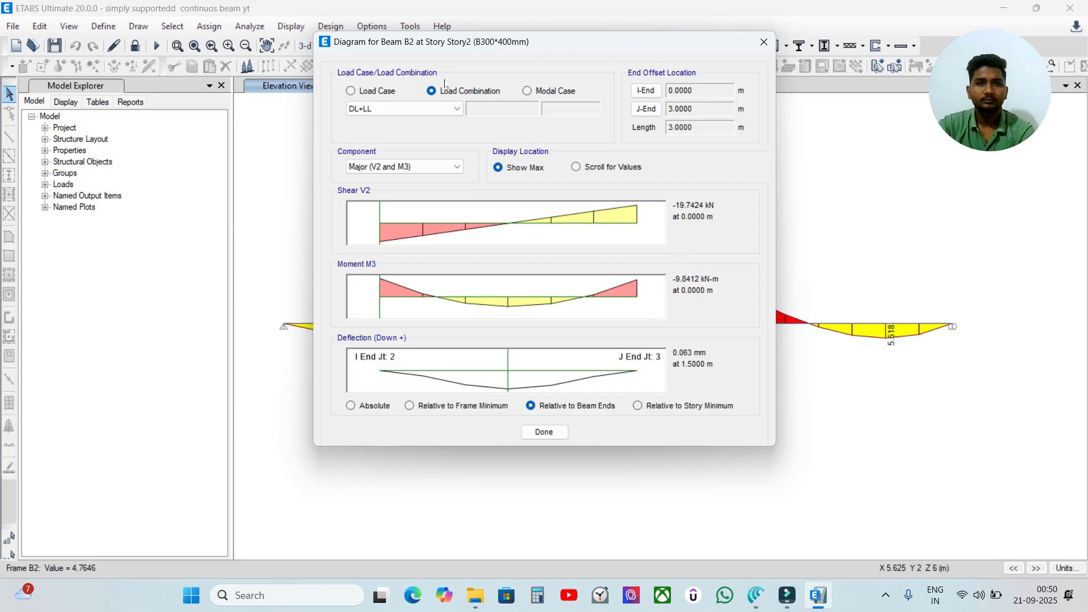
left_click(434, 108)
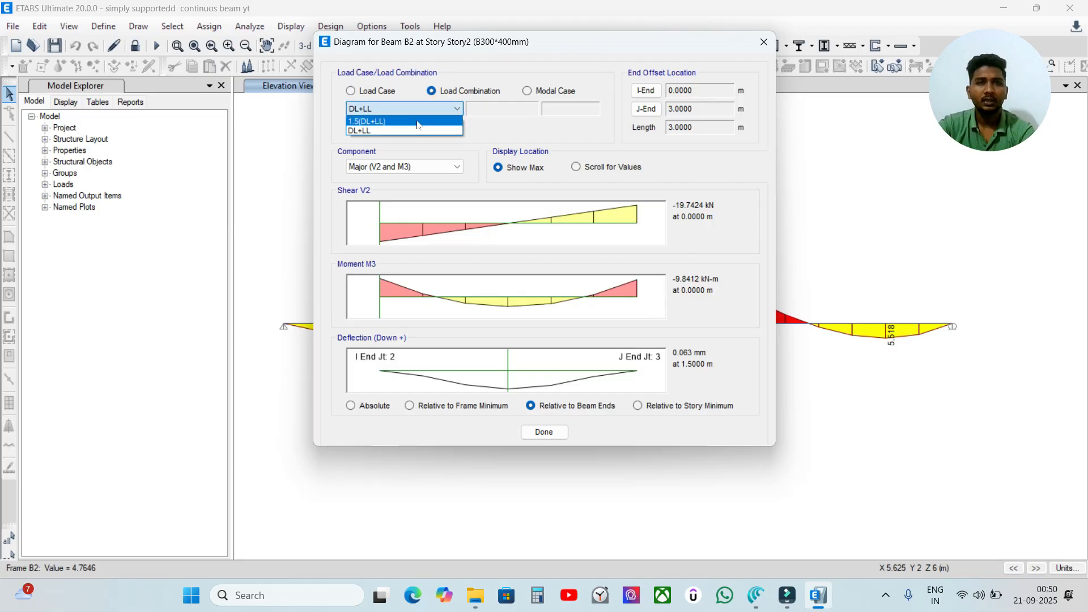
left_click(417, 121)
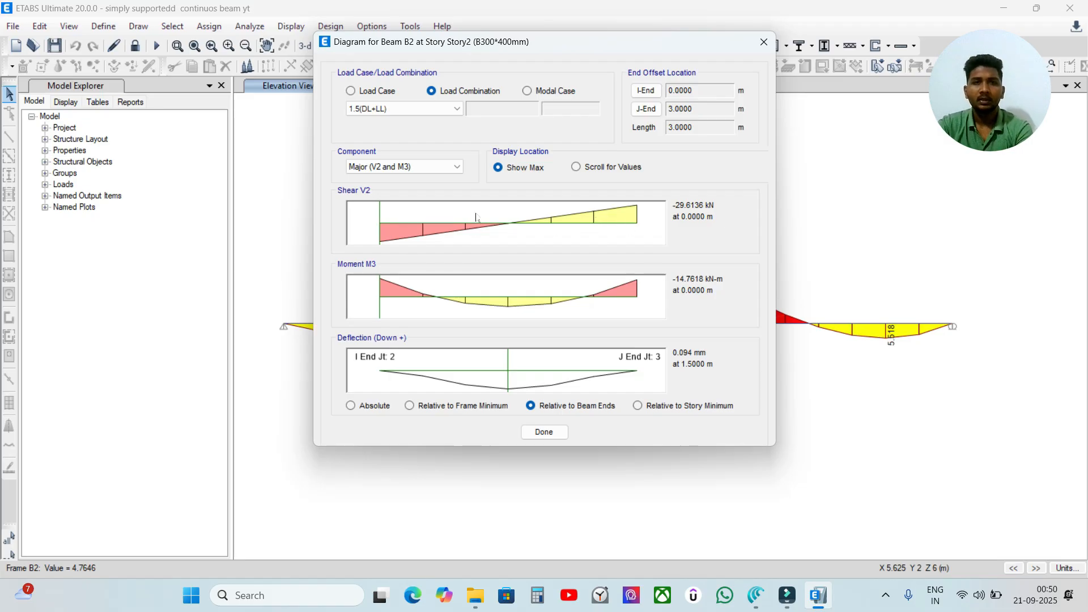
left_click(404, 214)
left_click(557, 215)
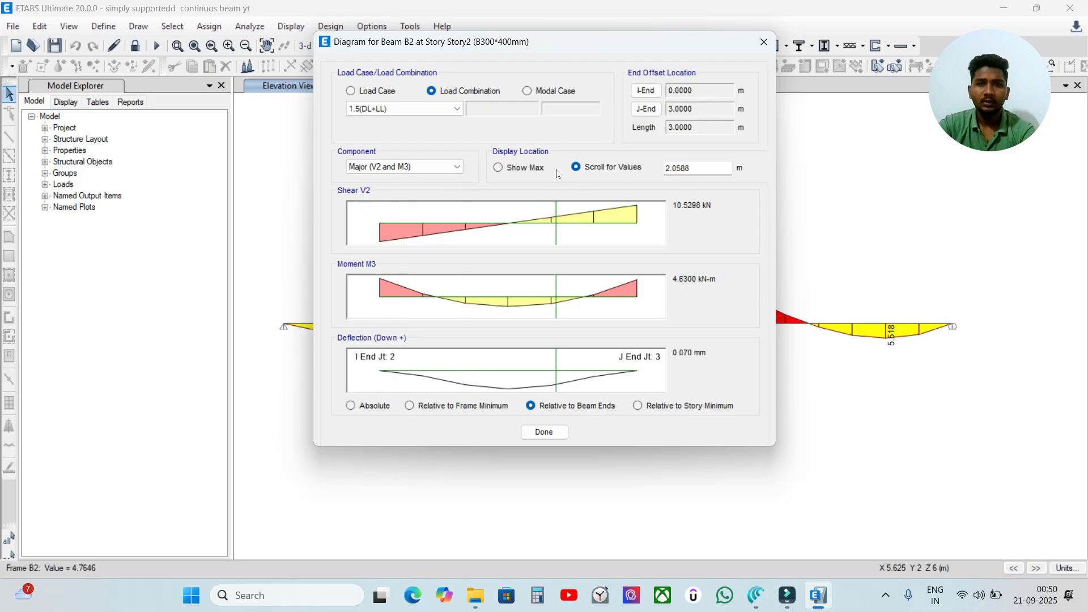
left_click(508, 174)
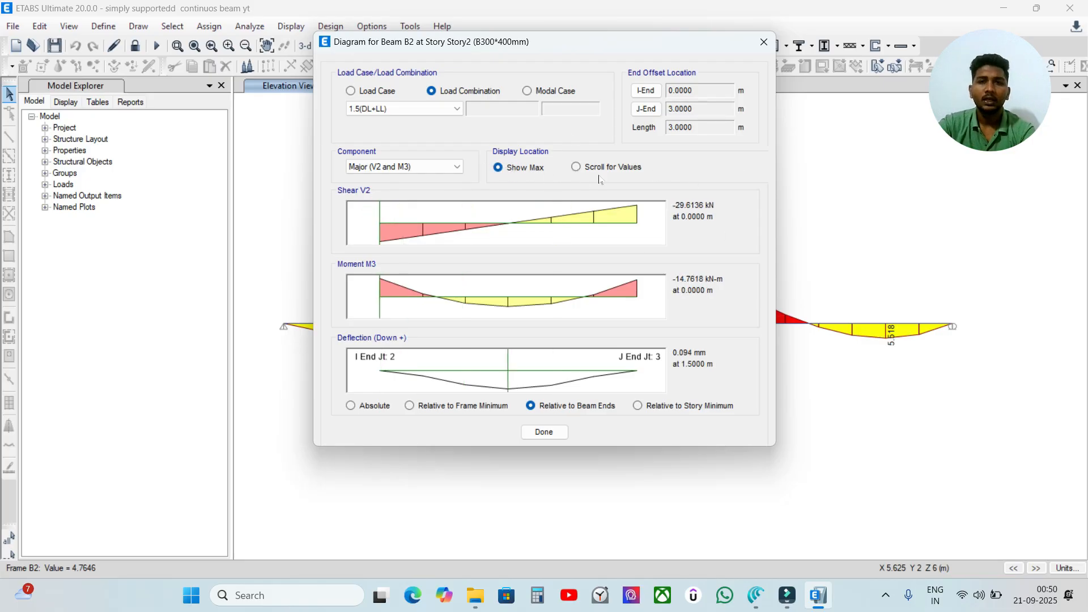
Step: Read the middle span's shear, moment and deflection at the 2 m location and close its diagrams
left_click(576, 168)
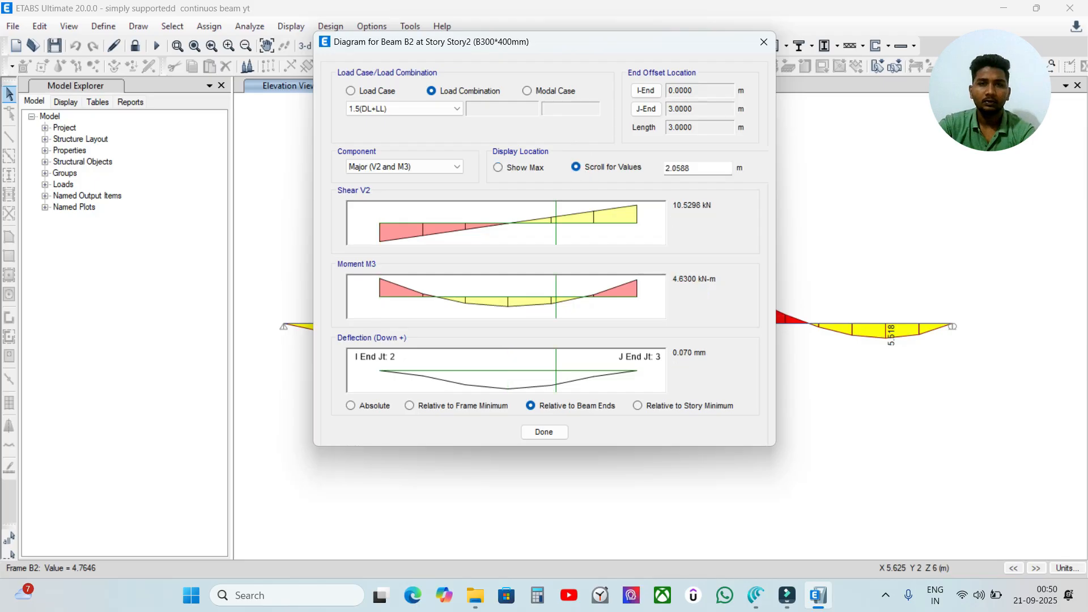
type("2")
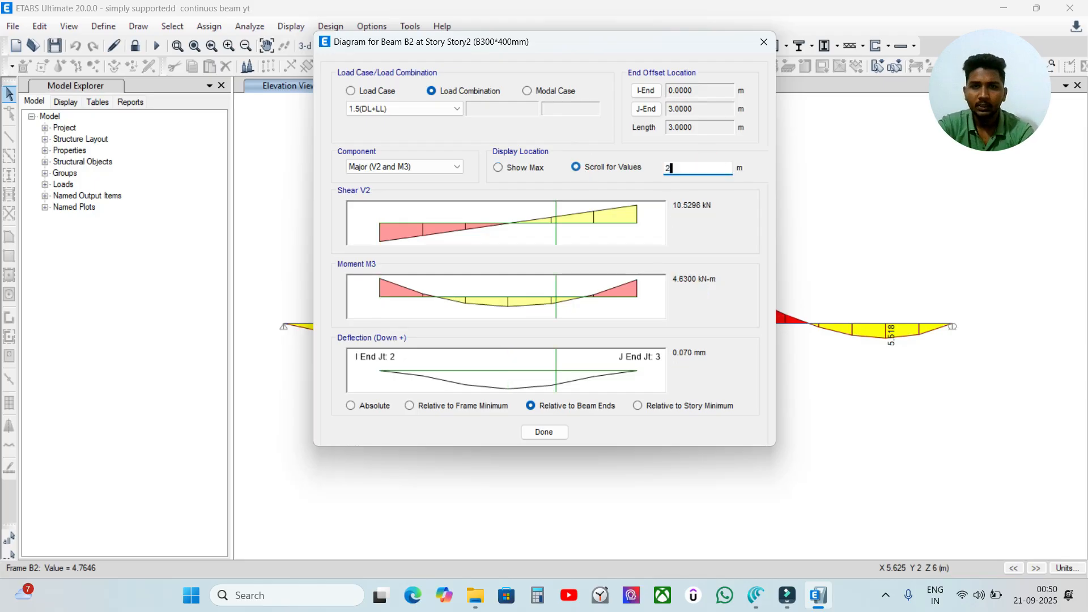
left_click(576, 168)
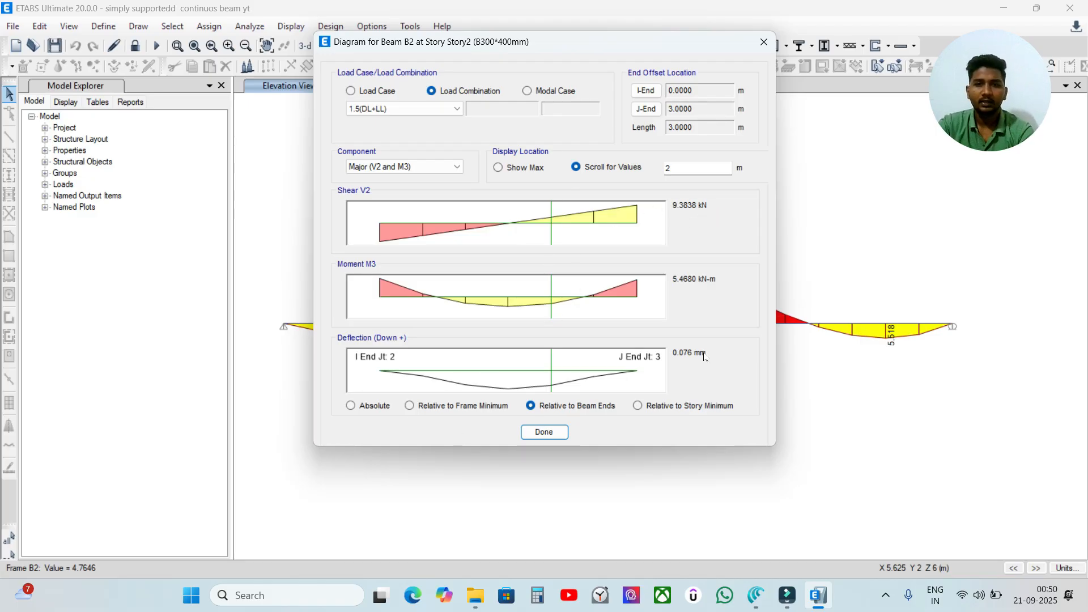
left_click(544, 433)
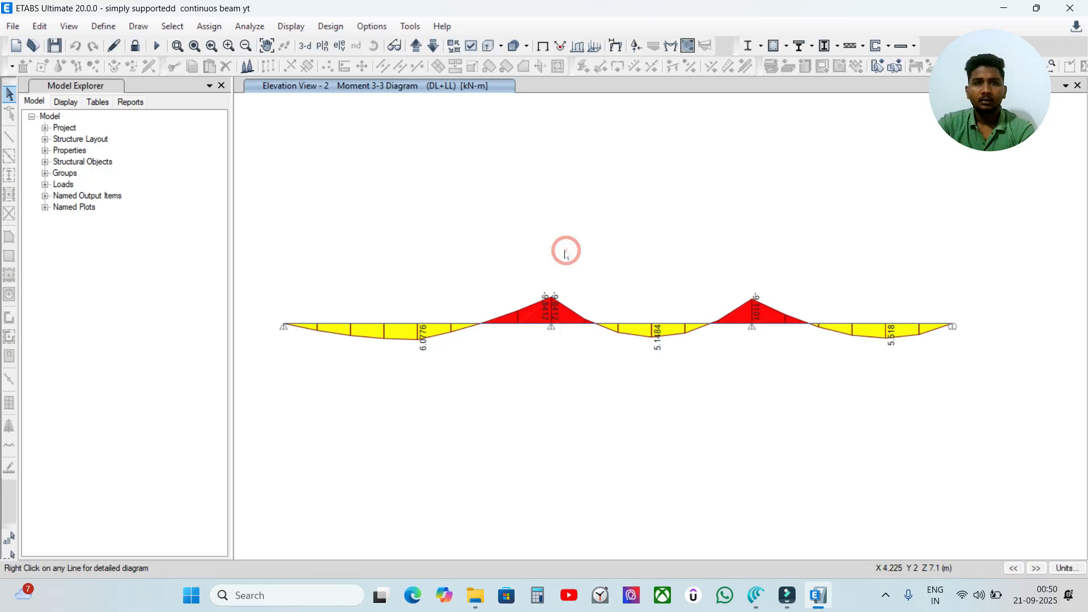
Step: Display the deformed shape for the DL+LL combination with Displacement UZ contours and a wire shadow in the elevation
left_click(618, 46)
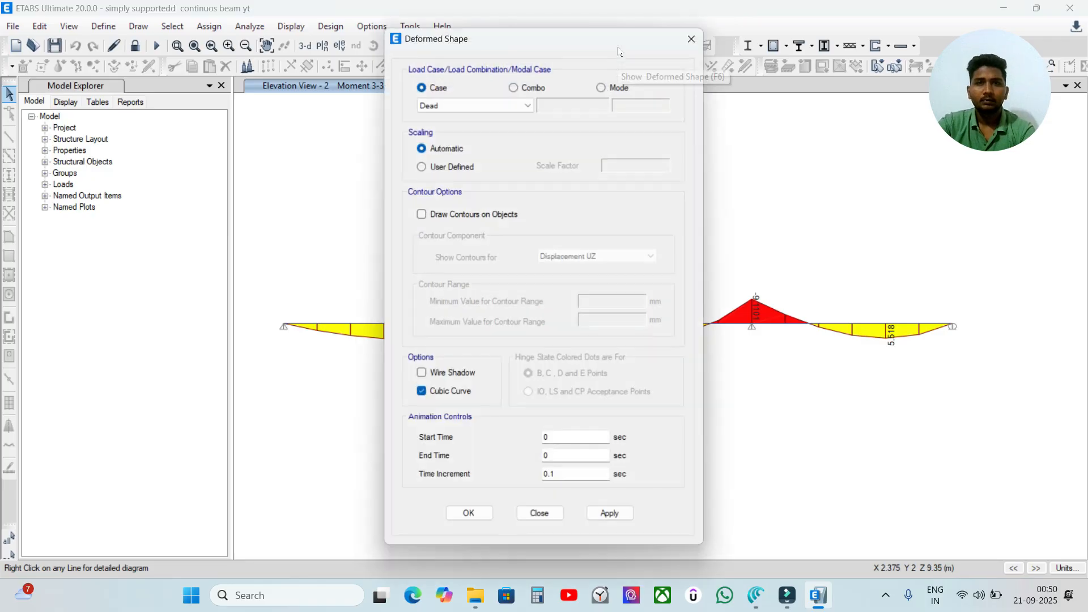
left_click(513, 88)
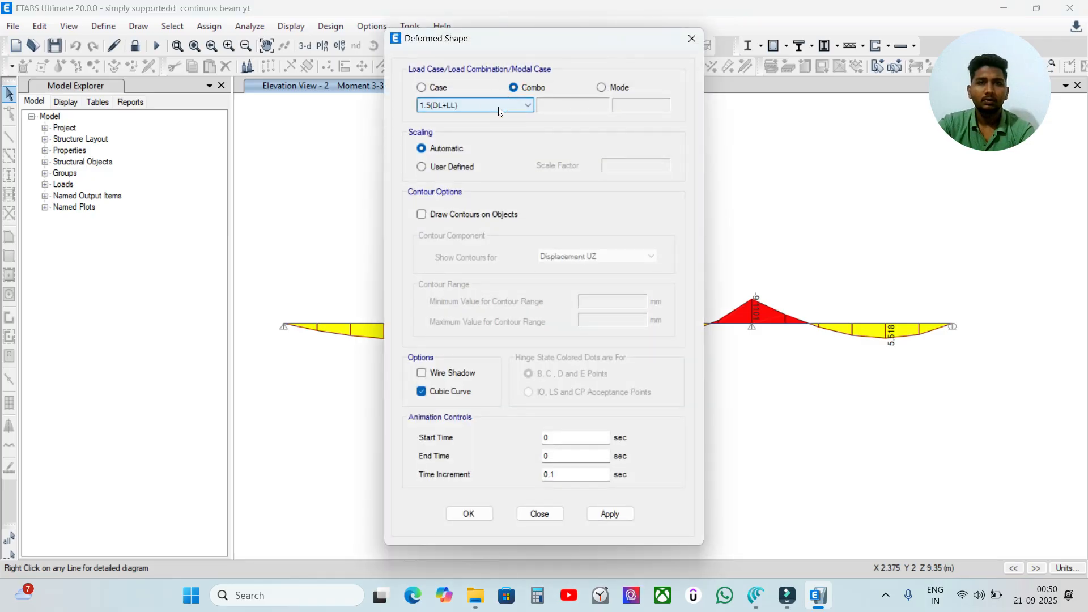
left_click(524, 106)
left_click(450, 127)
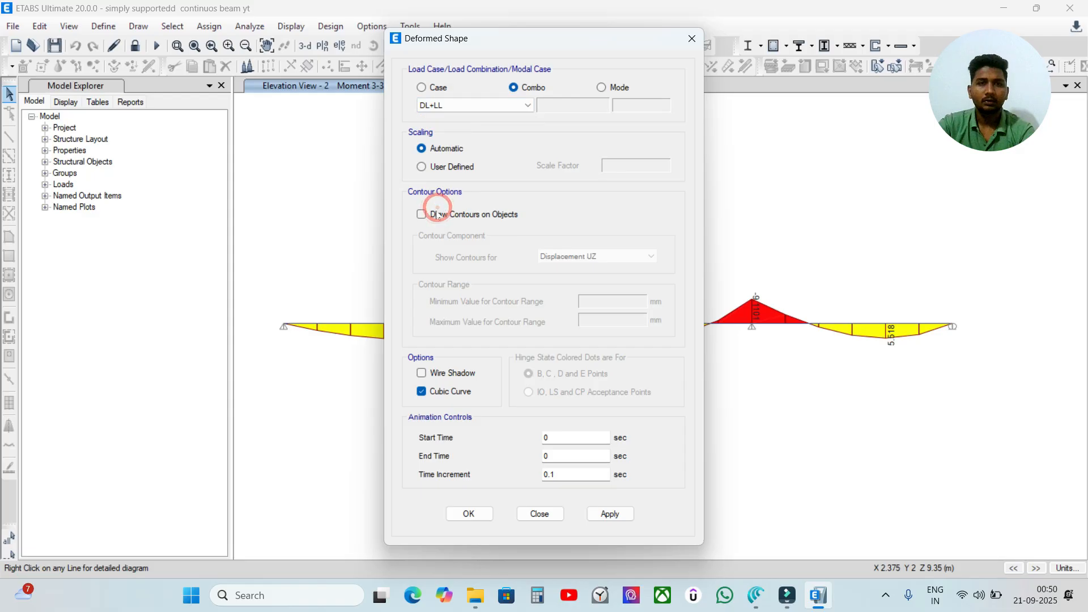
left_click(421, 214)
left_click(421, 373)
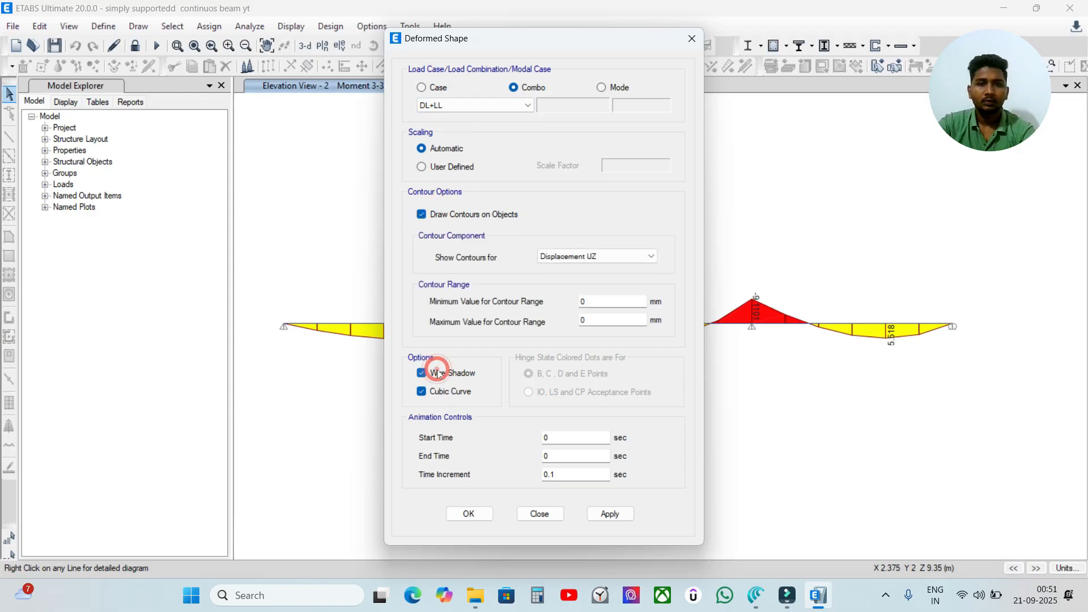
left_click(610, 513)
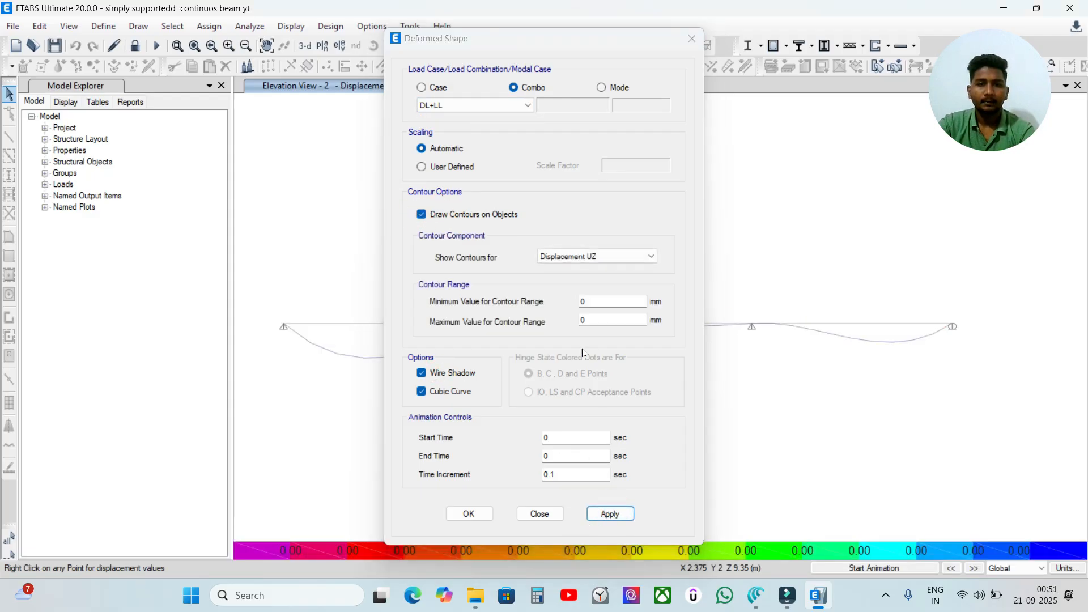
left_click(691, 38)
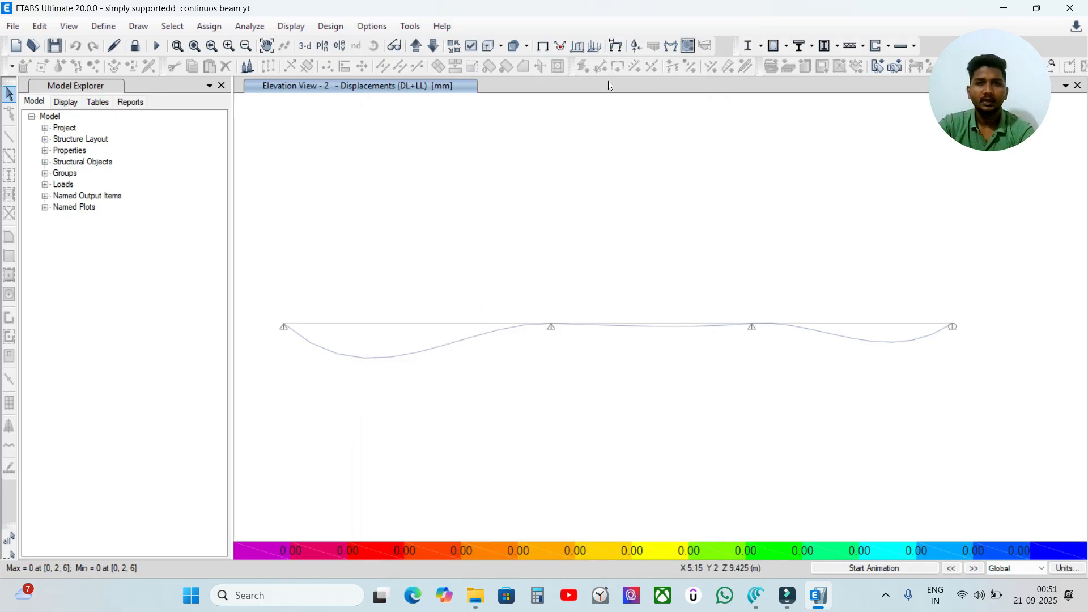
Step: Replace the deformed shape with the DL+LL Moment 3-3 diagram and review the detailed diagrams of the last 3 m span
left_click(543, 45)
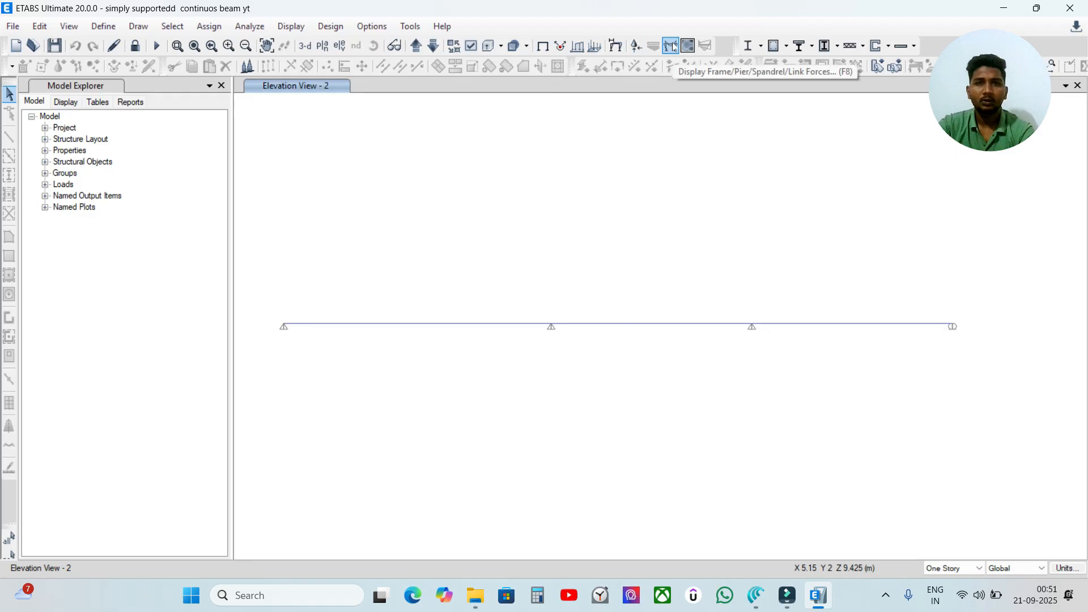
left_click(672, 46)
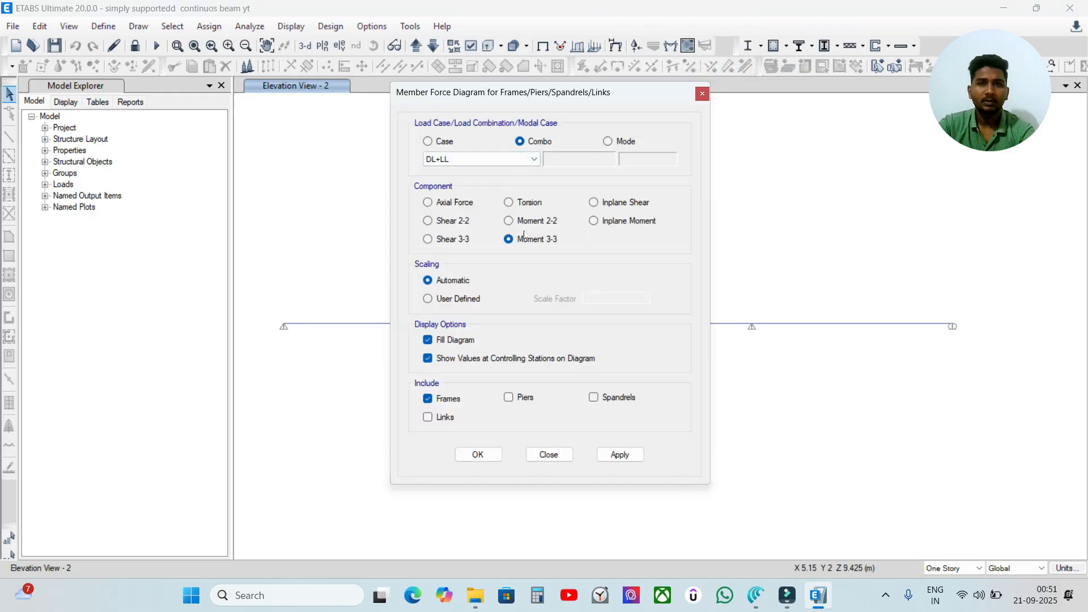
left_click(620, 453)
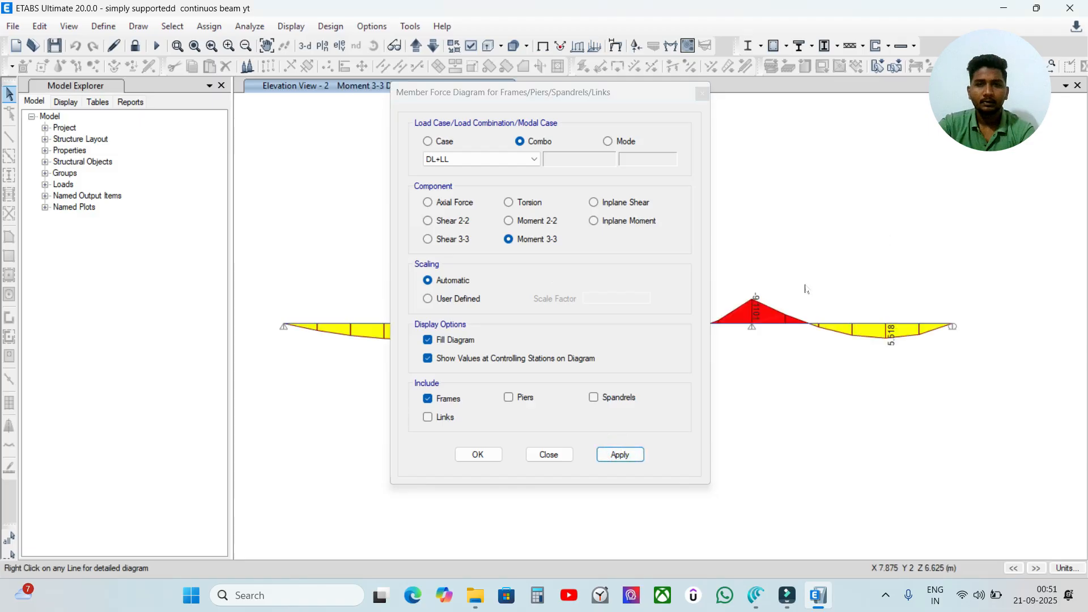
left_click(702, 93)
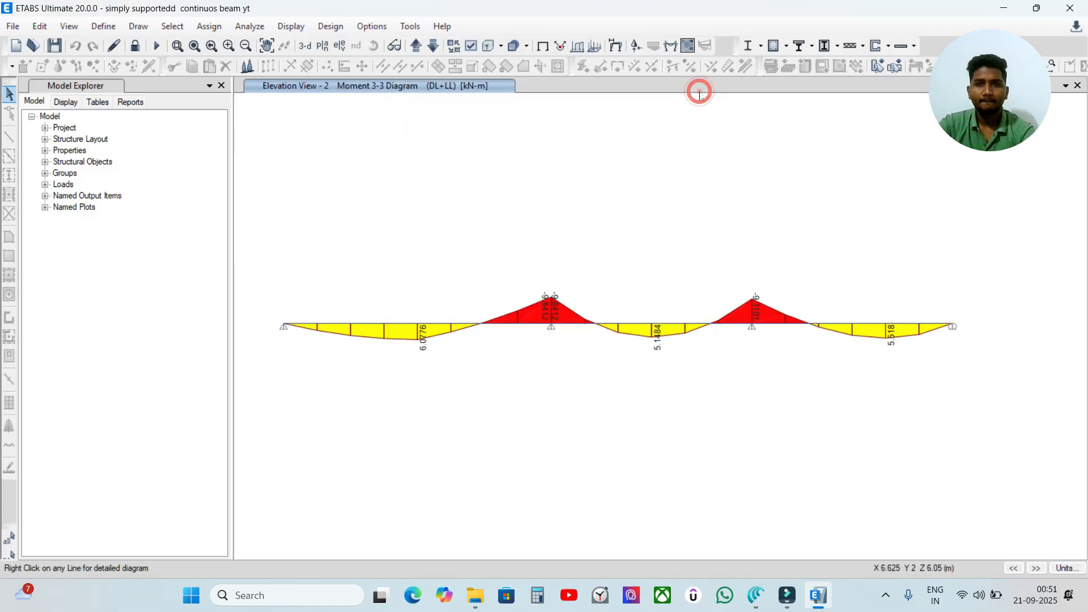
right_click(861, 325)
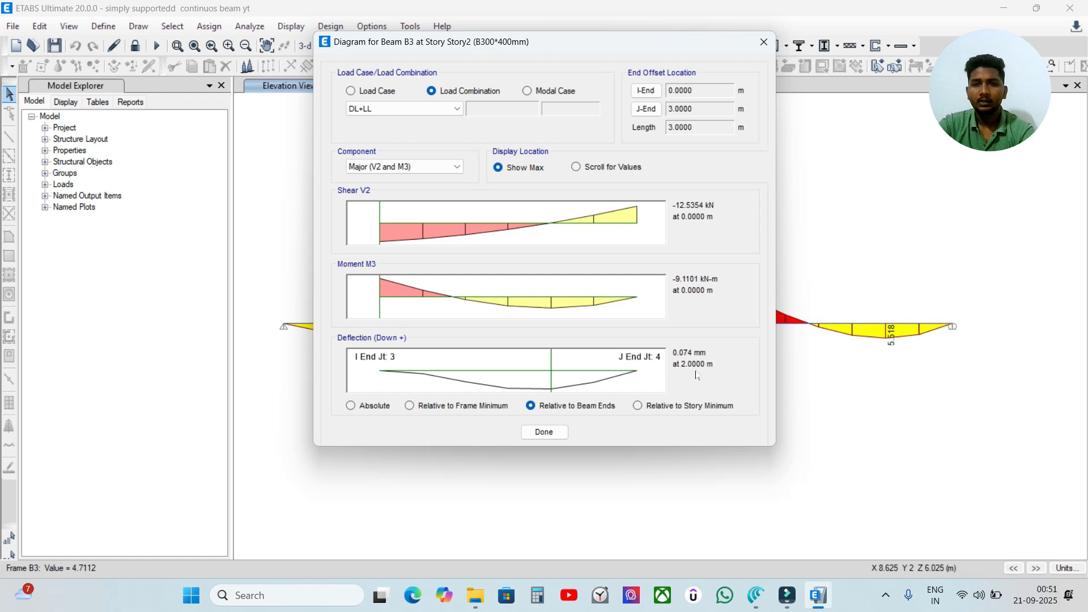
left_click(545, 433)
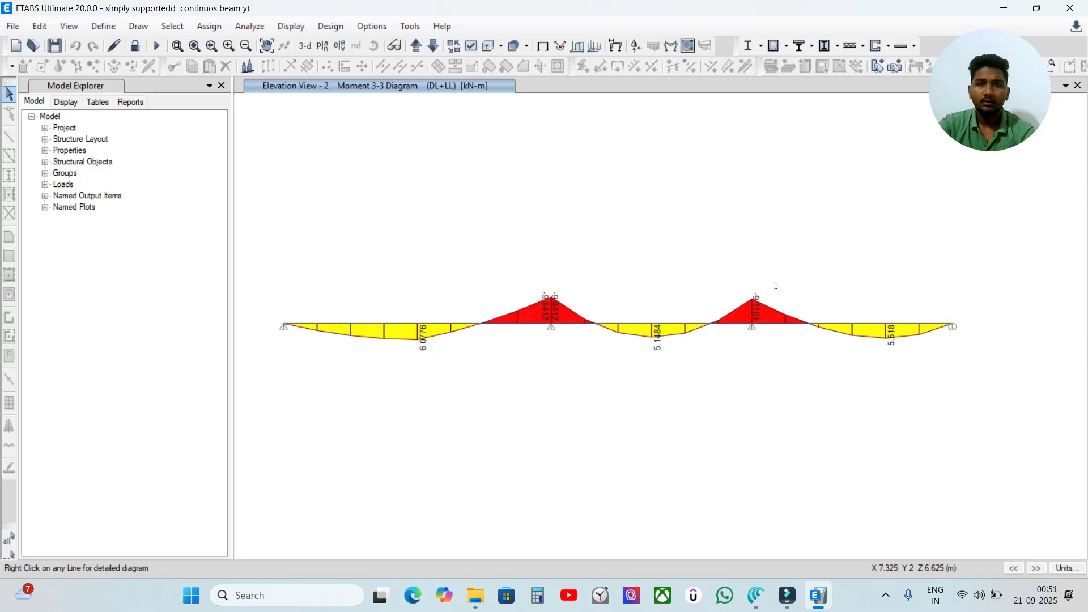
Step: Run the concrete frame design check on the continuous beam
left_click(331, 27)
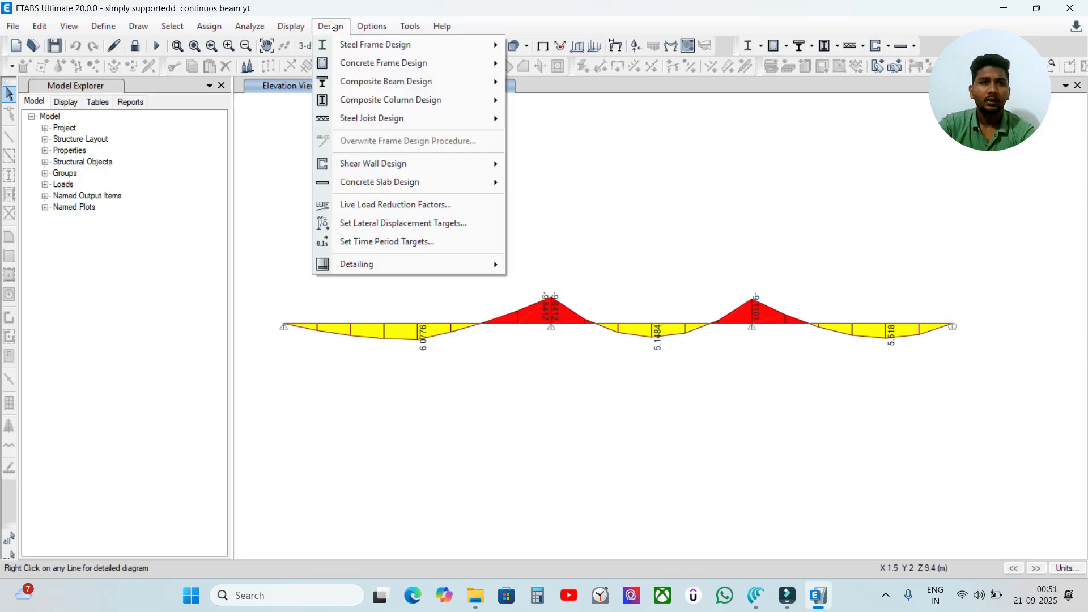
mouse_move(341, 64)
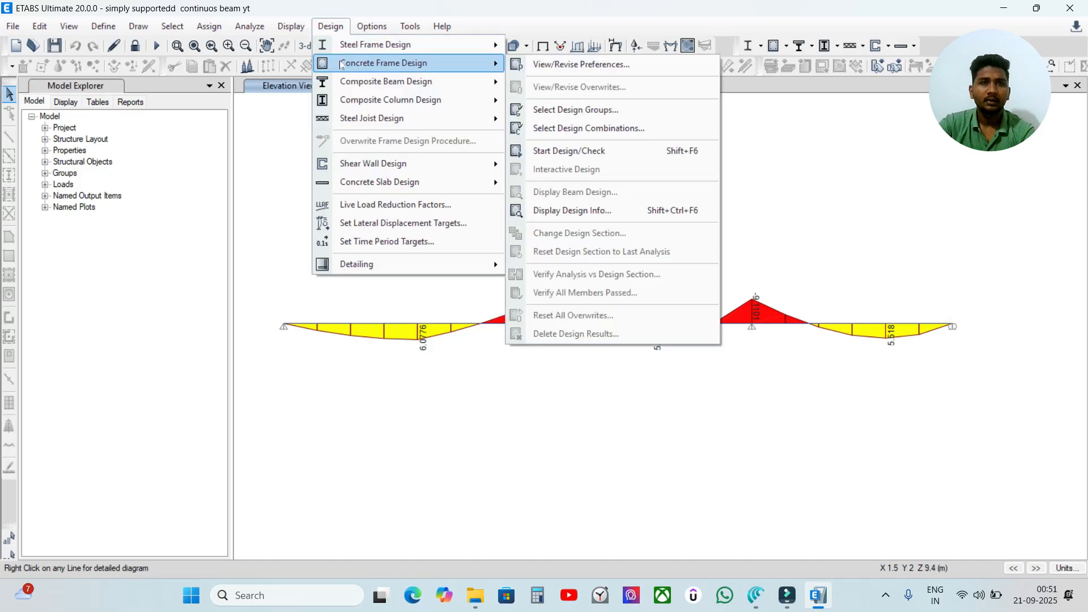
left_click(588, 157)
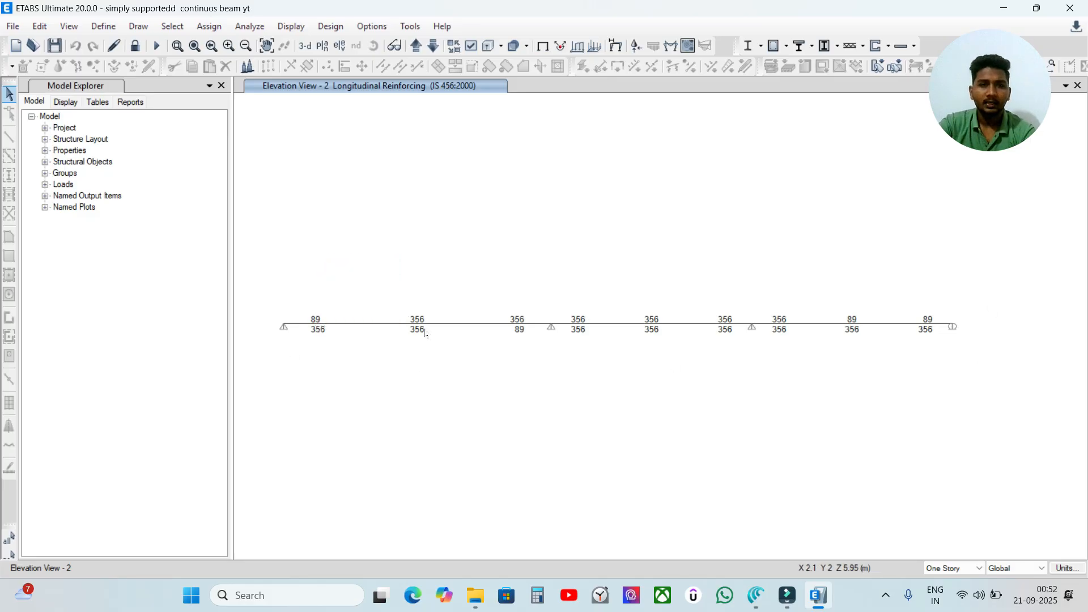
Step: Open the concrete design information of the 4 m span and examine the required steel at each station
mouse_move(452, 330)
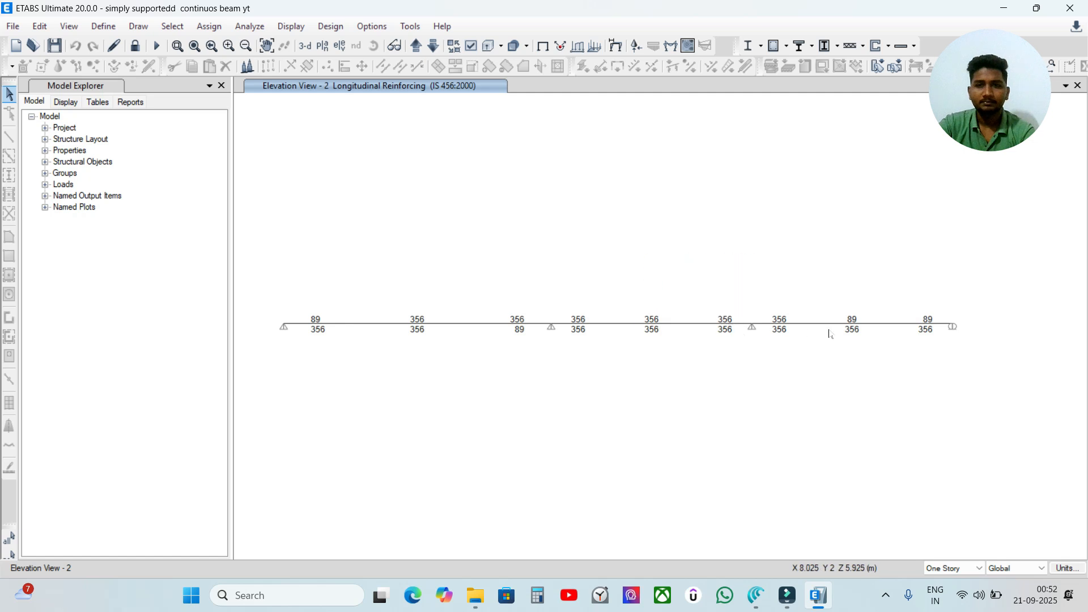
right_click(383, 332)
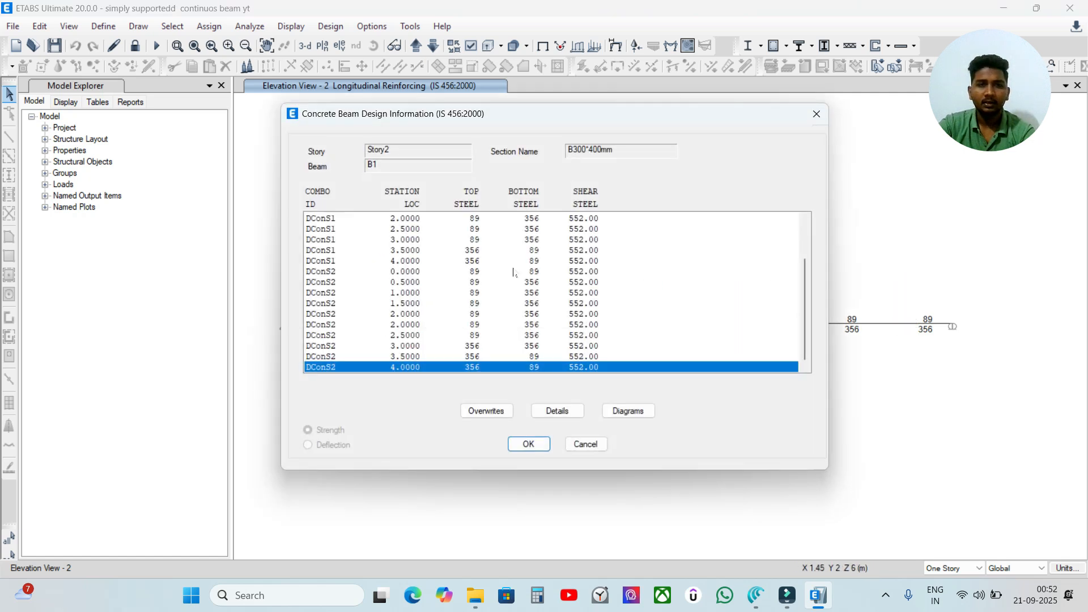
scroll(497, 308, "up", 3)
scroll(322, 250, "down", 2)
Step: Open the 4 m span's design details and examine the summary's section properties, factored forces, and flexural, shear and torsion reinforcement
left_click(563, 418)
scroll(524, 210, "down", 2)
scroll(531, 244, "up", 2)
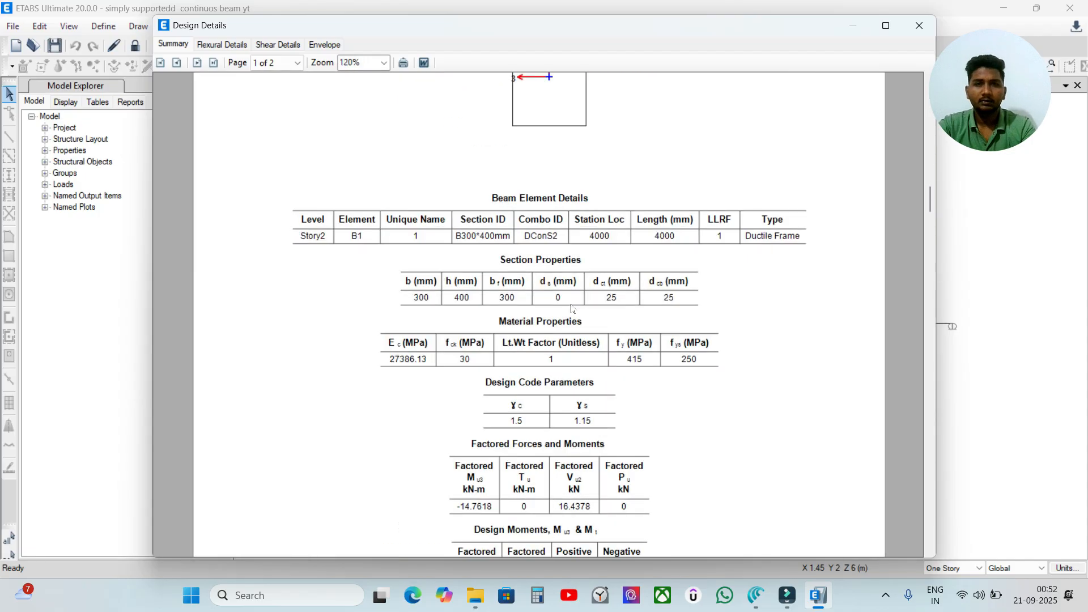
scroll(551, 311, "up", 3)
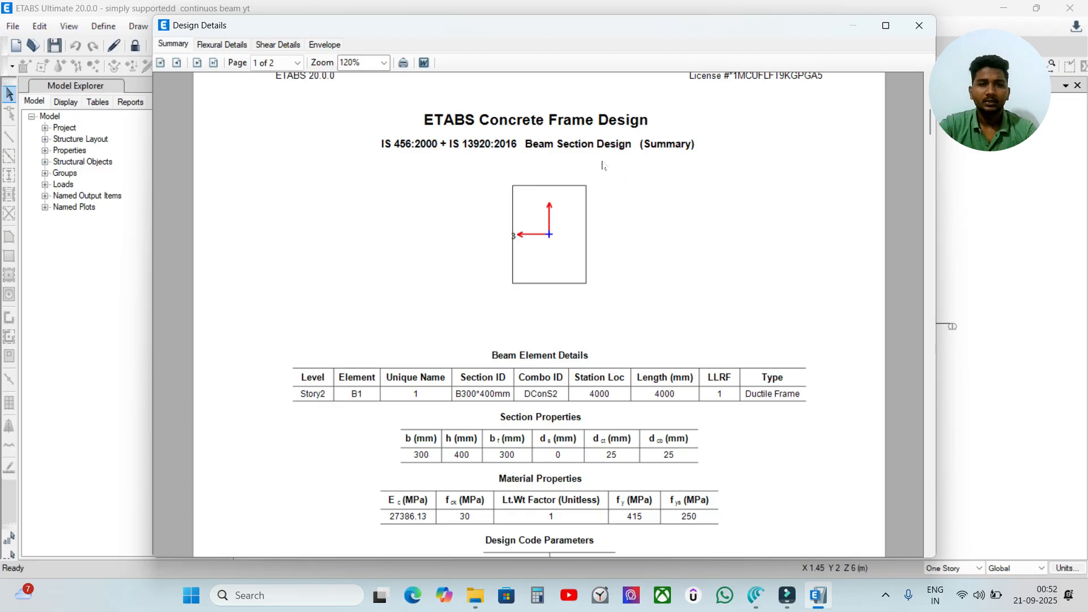
scroll(565, 176, "down", 2)
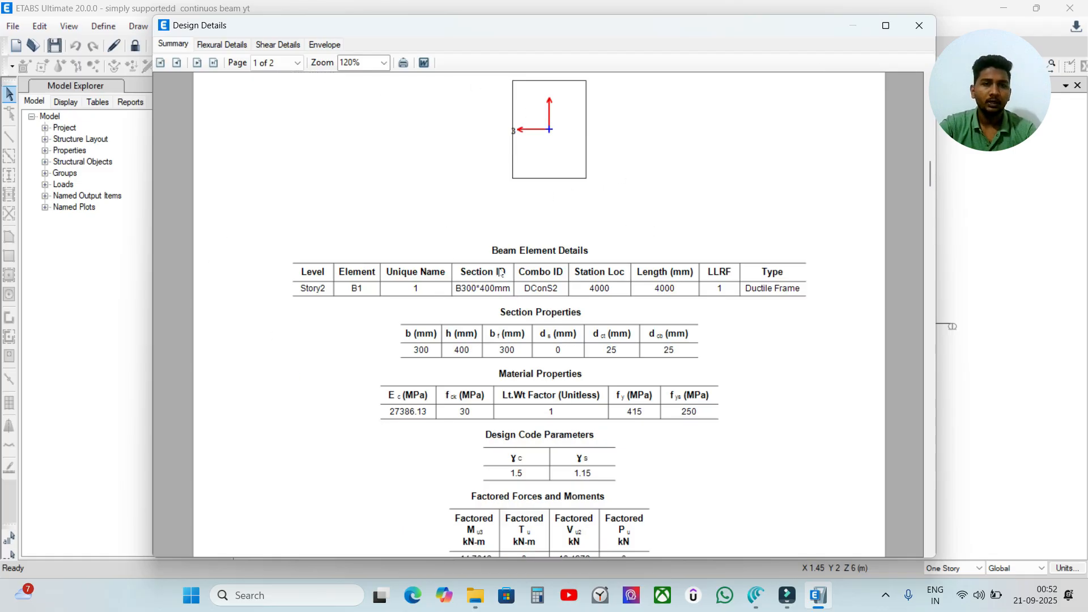
scroll(776, 268, "down", 3)
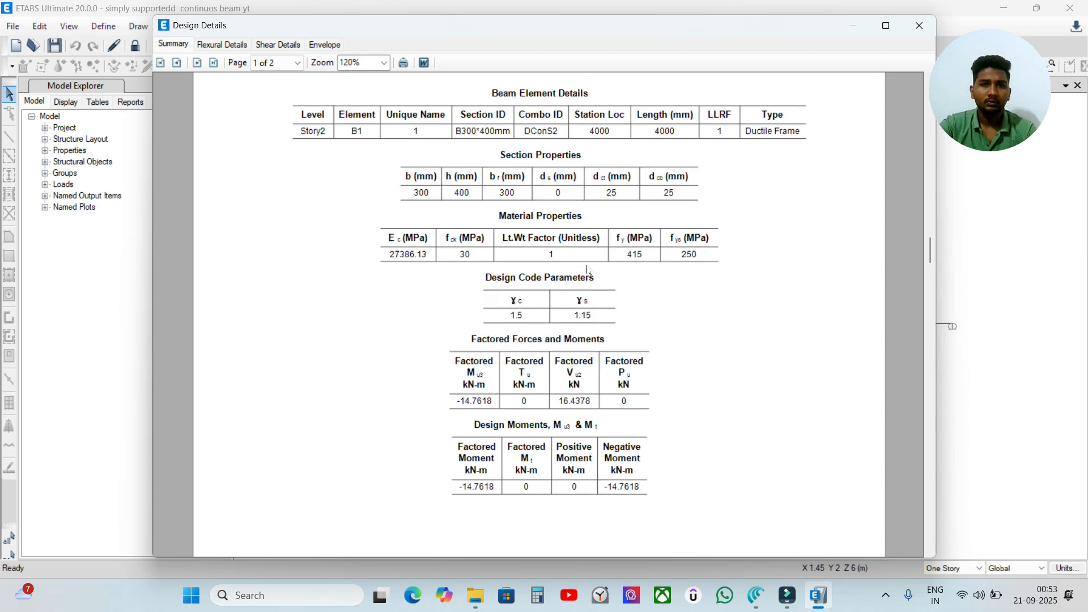
scroll(587, 269, "down", 15)
scroll(586, 270, "up", 7)
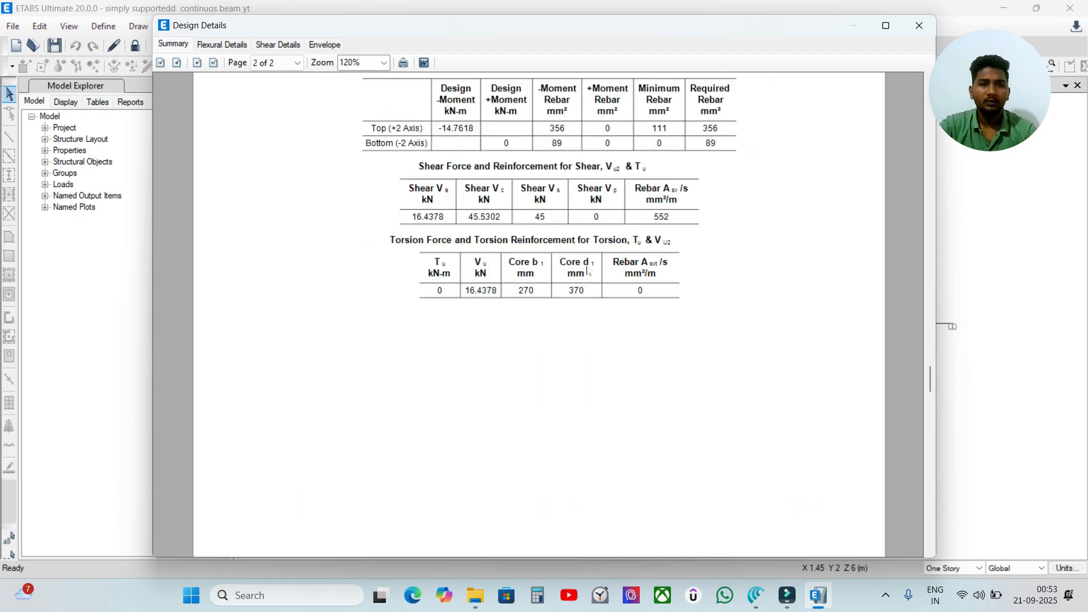
Step: Recheck the 4 m span's design summary back to its element details, section and material properties, and close the report
scroll(528, 269, "up", 1)
scroll(579, 396, "down", 1)
scroll(580, 396, "up", 8)
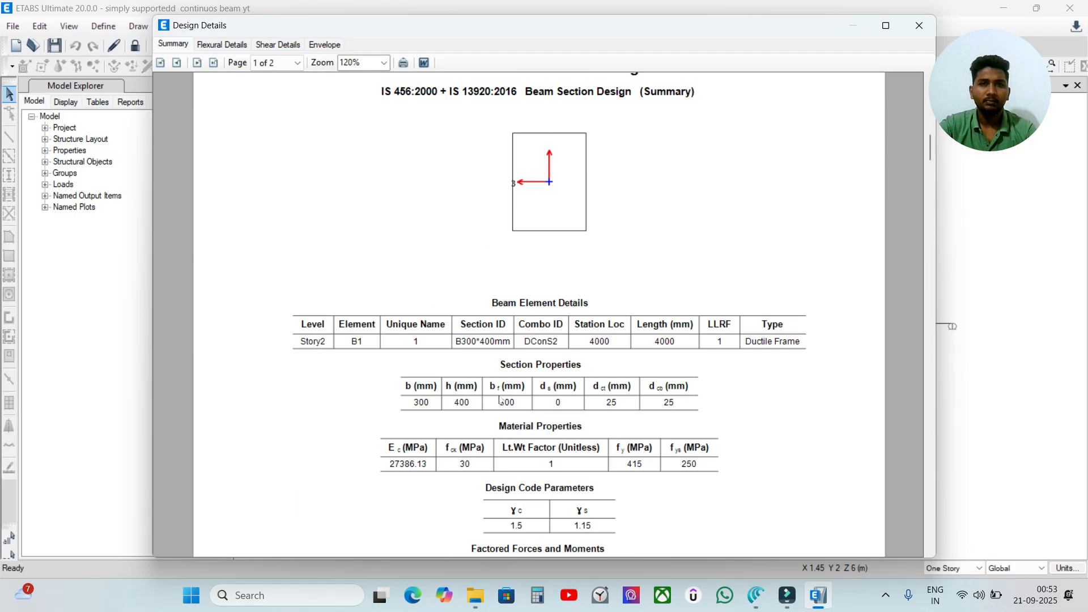
left_click(920, 26)
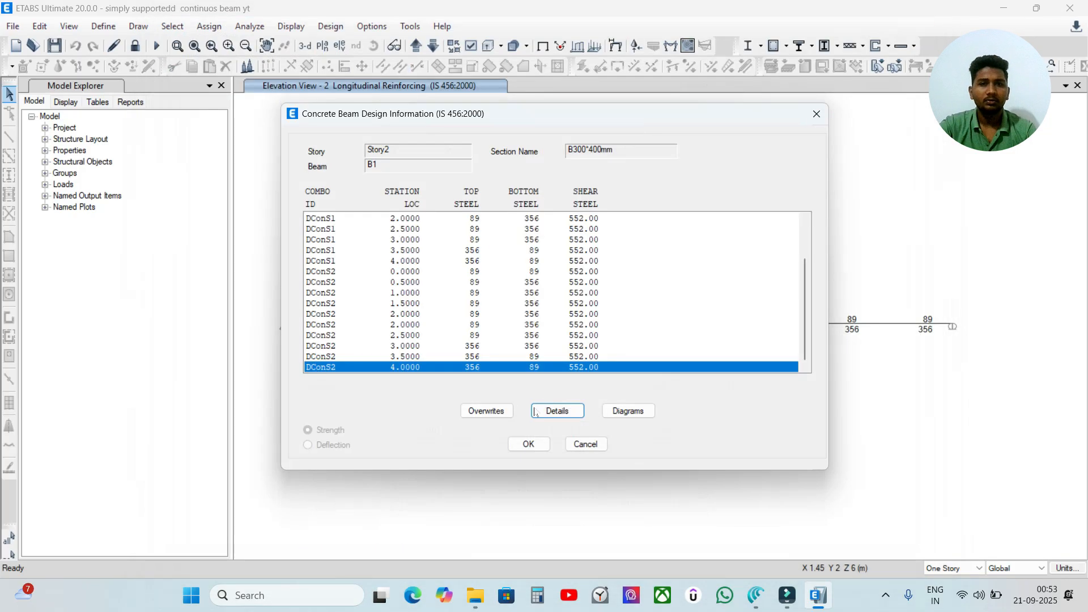
Step: Open the 4 m span's design diagrams report, examine its geometric properties, materials, cross-section and span sketch, and close the beam design information
scroll(596, 354, "up", 2)
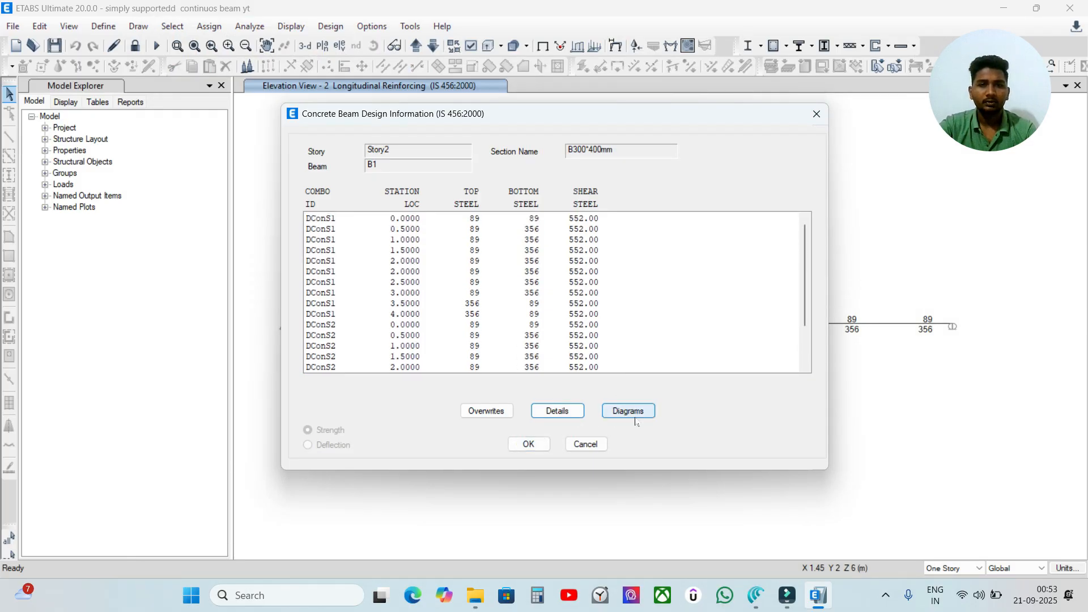
left_click(630, 411)
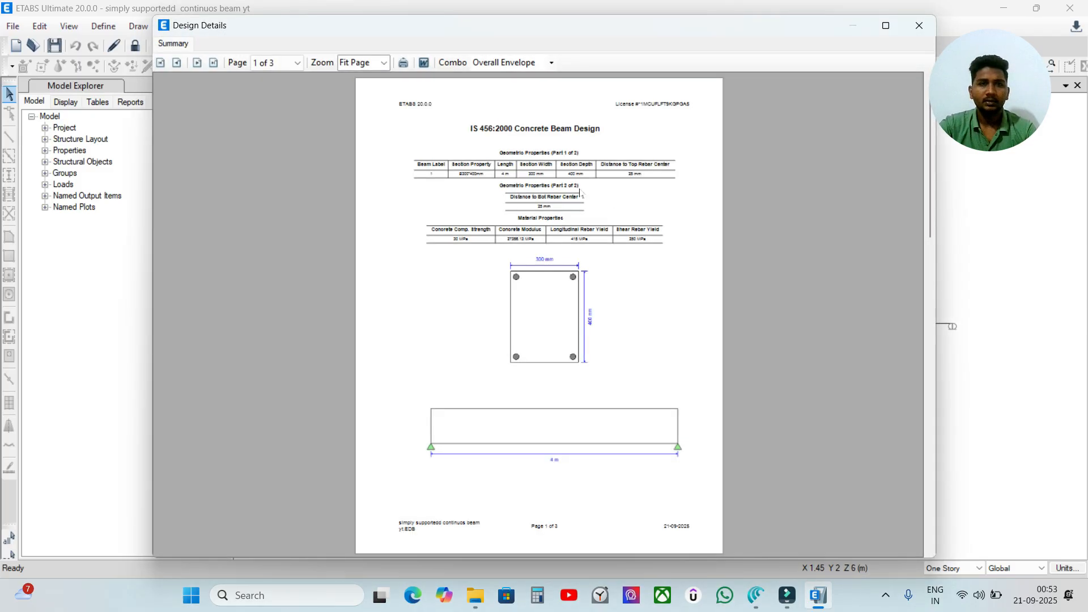
scroll(580, 193, "up", 4, "ctrl")
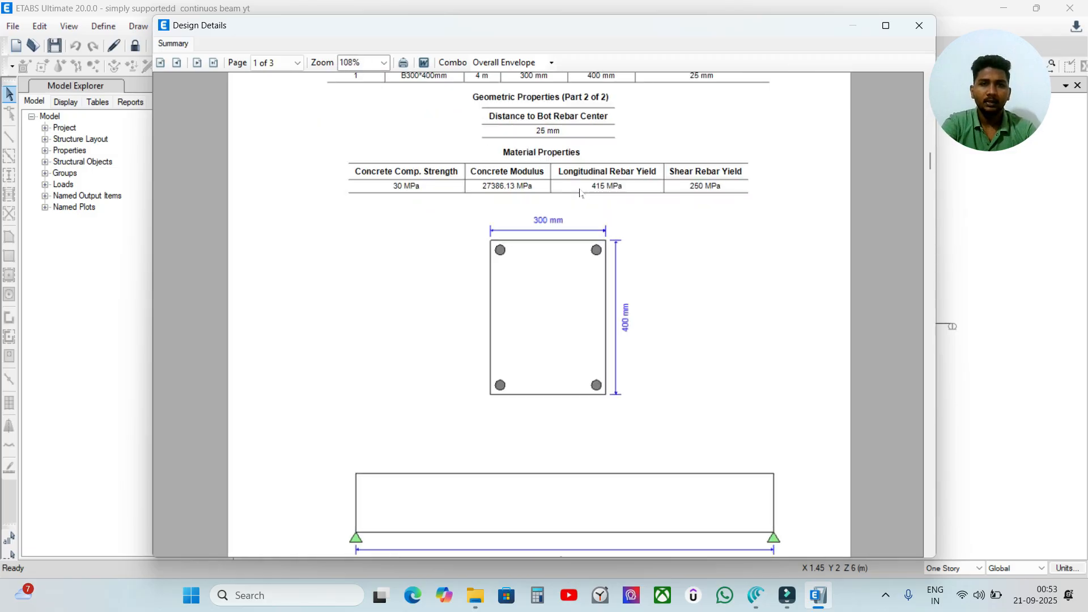
scroll(580, 193, "down", 3)
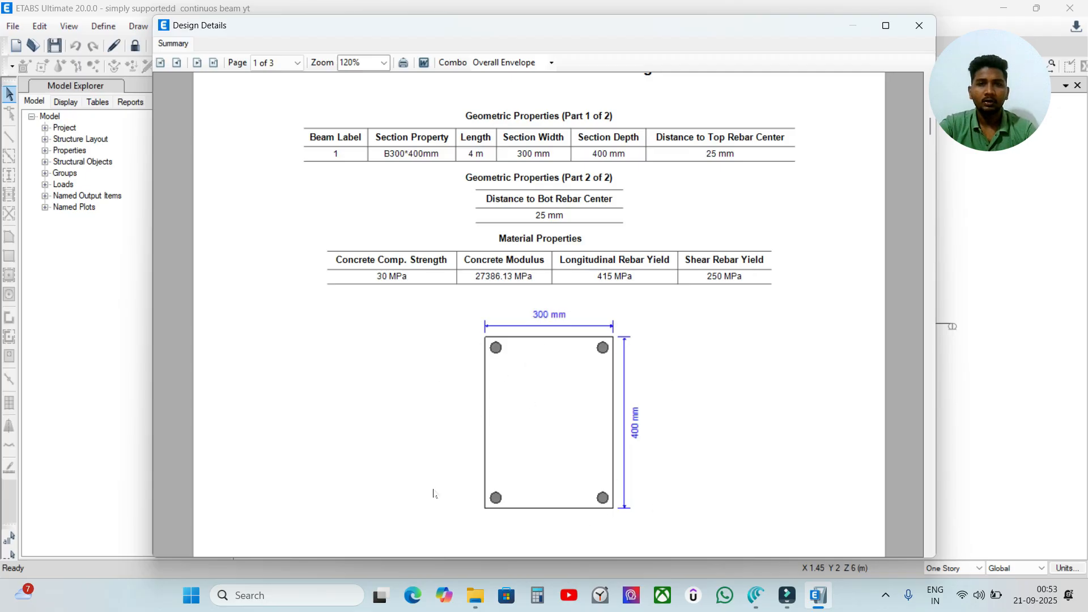
scroll(703, 453, "down", 4)
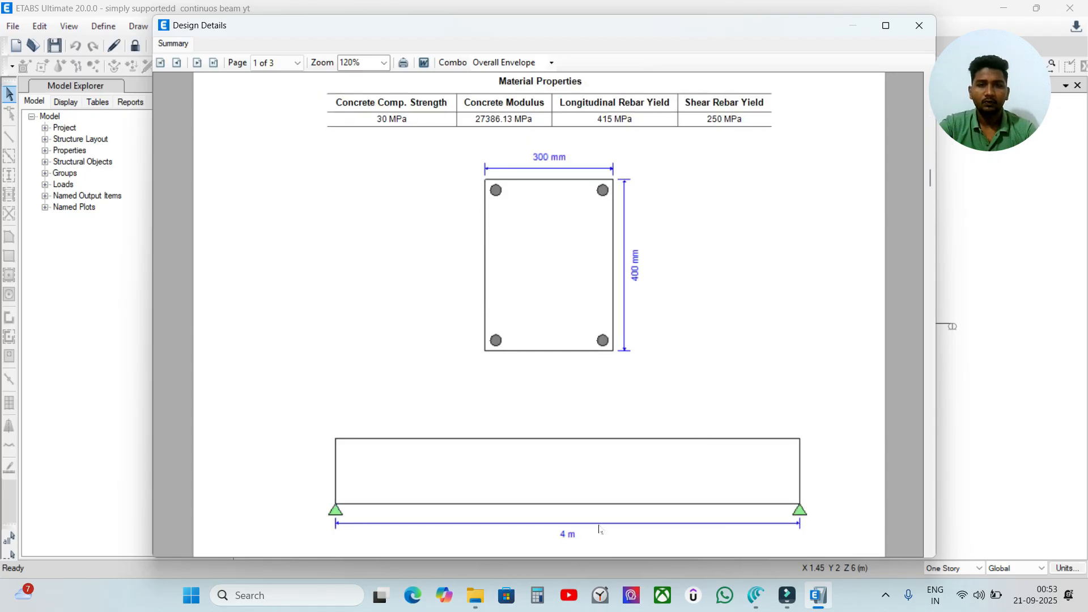
scroll(709, 465, "up", 7)
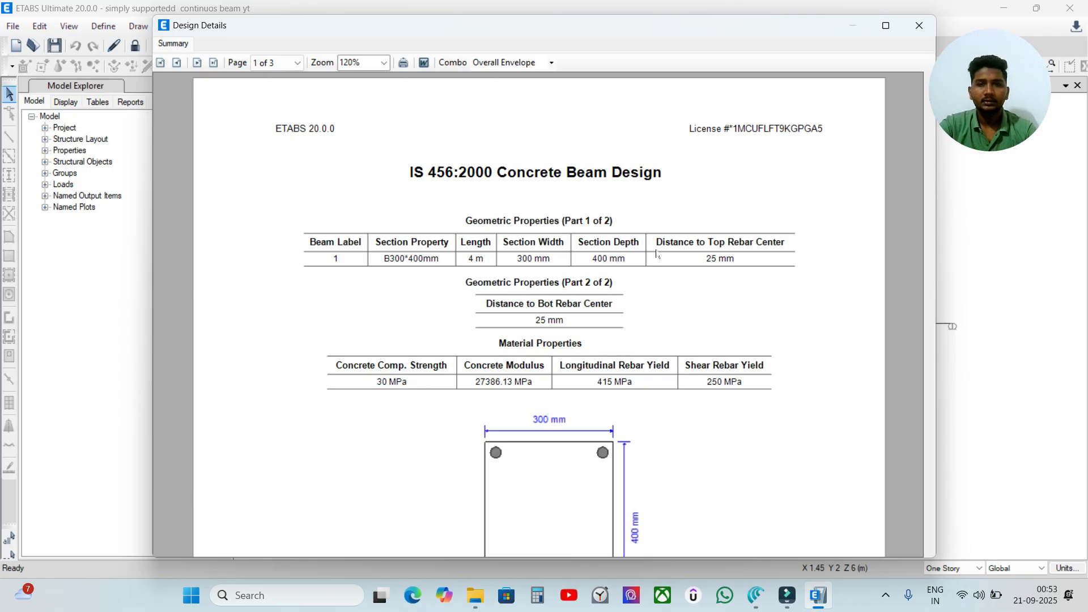
left_click(919, 24)
left_click(528, 444)
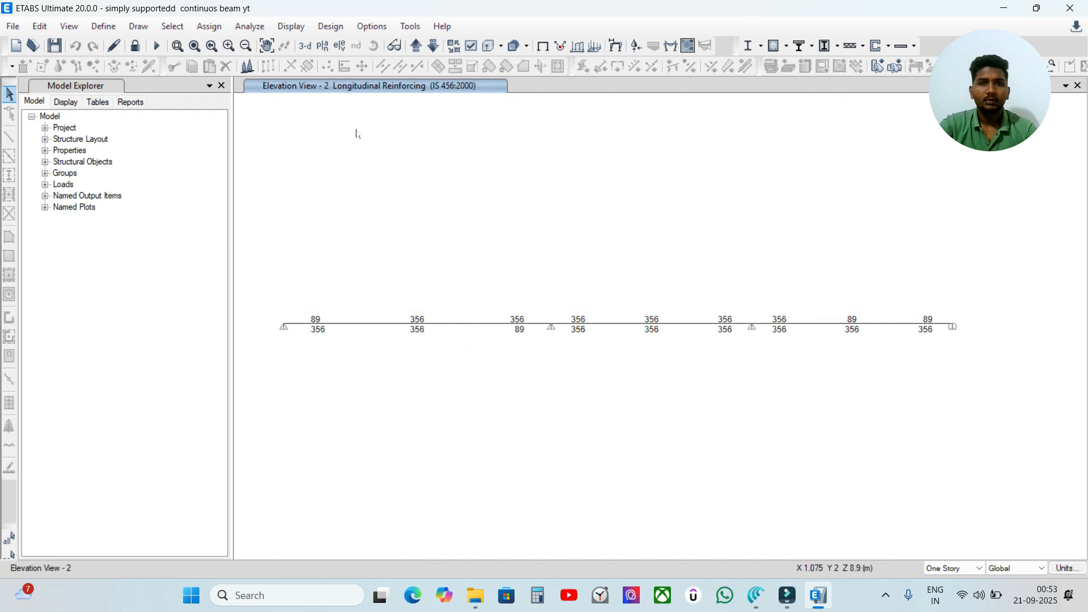